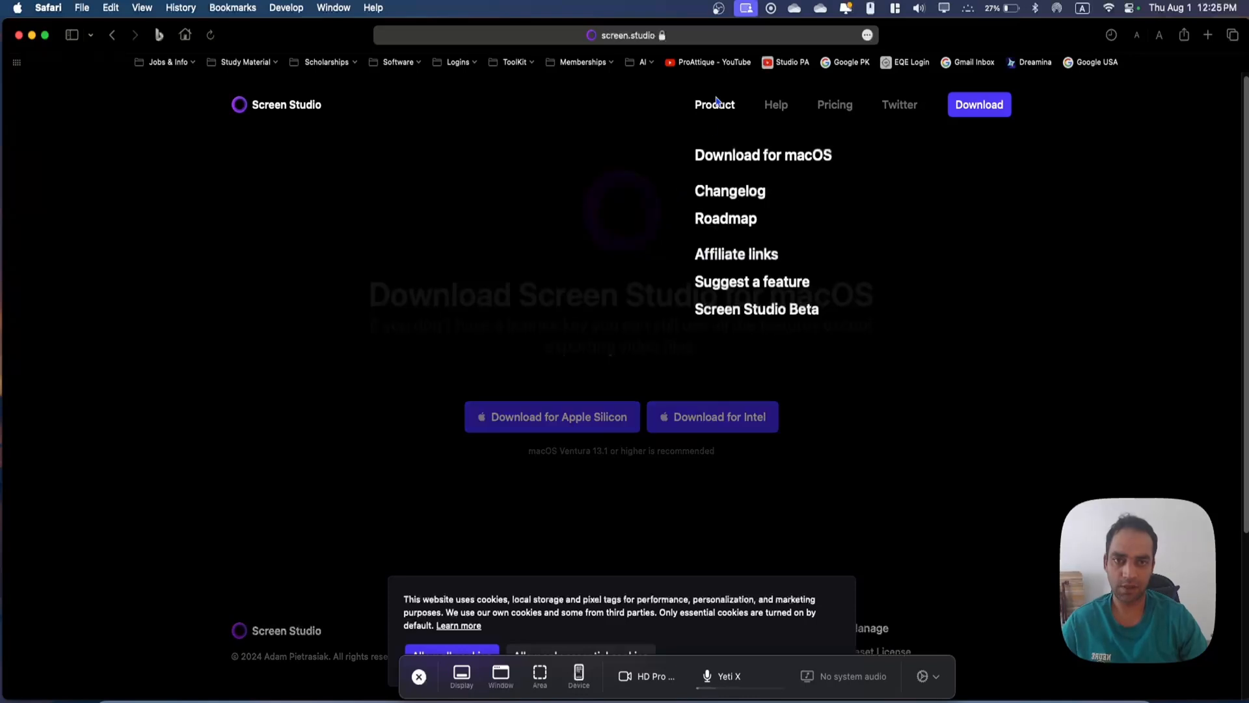
Step: Open the Screen Studio Beta page on the Screen Studio website and look over its download options
click(722, 313)
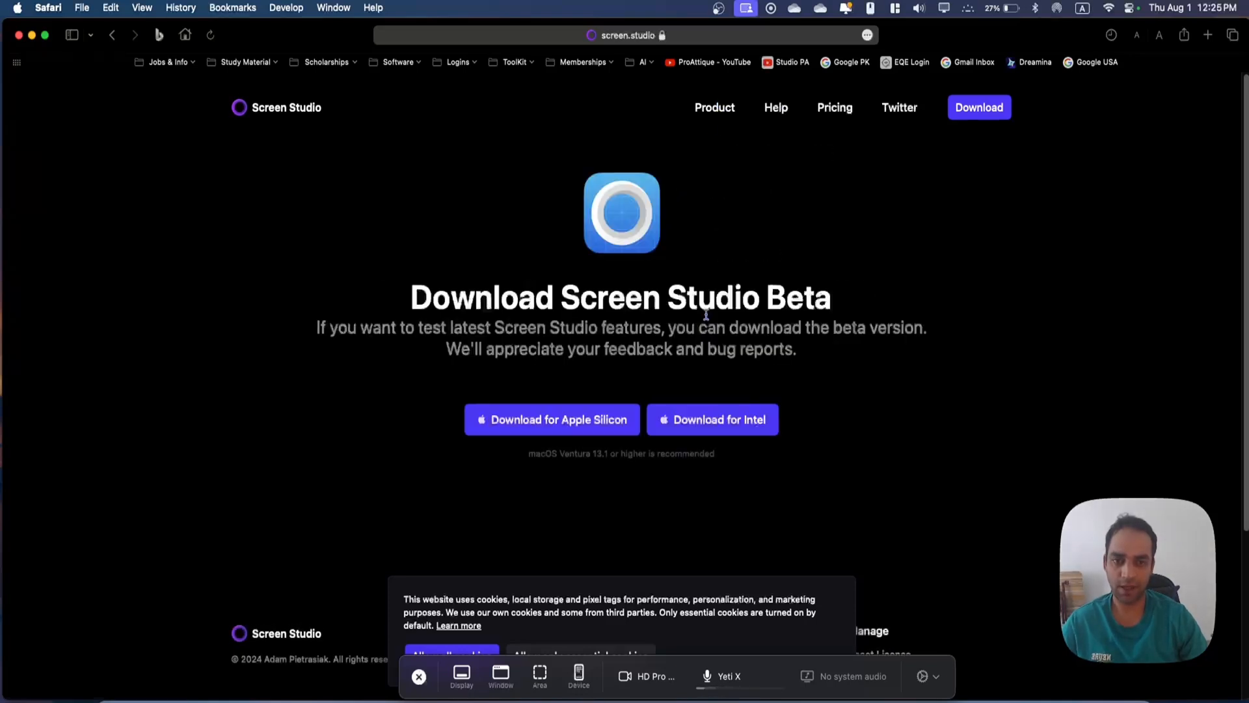
scroll(583, 351, down, 5)
scroll(585, 354, up, 3)
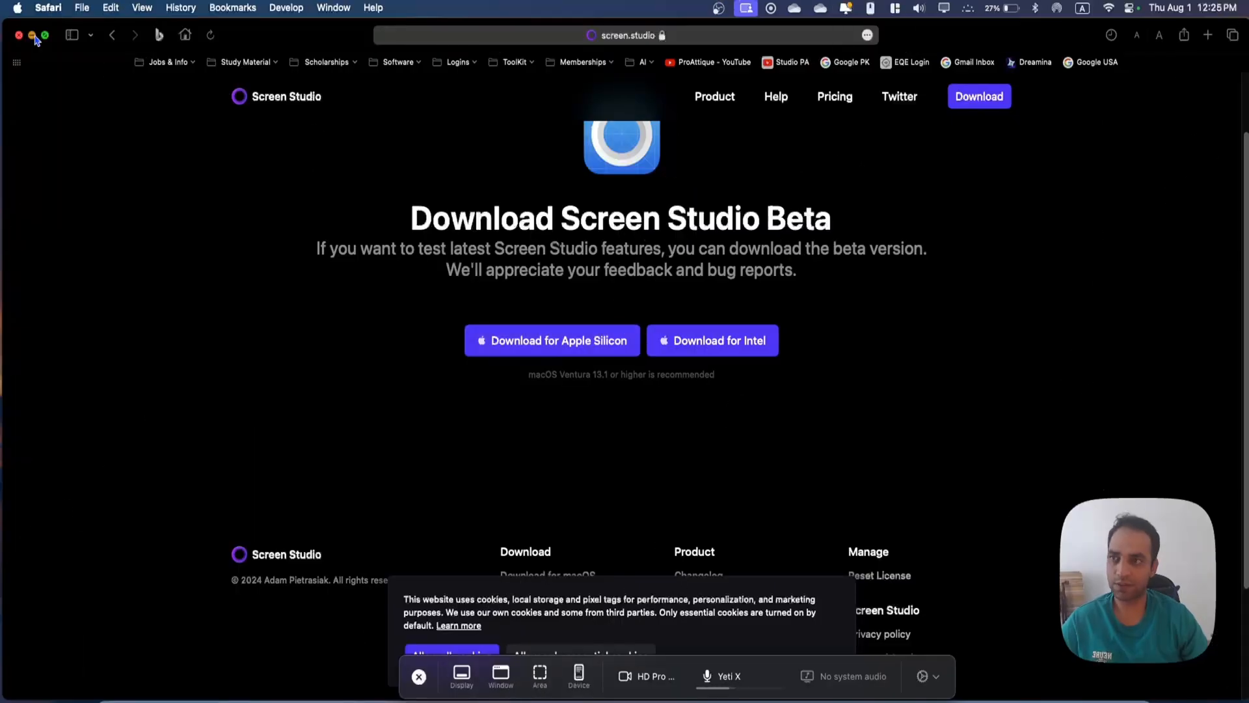
Step: Minimise the browser window and move the recording toolbar to the middle of the desktop
click(33, 36)
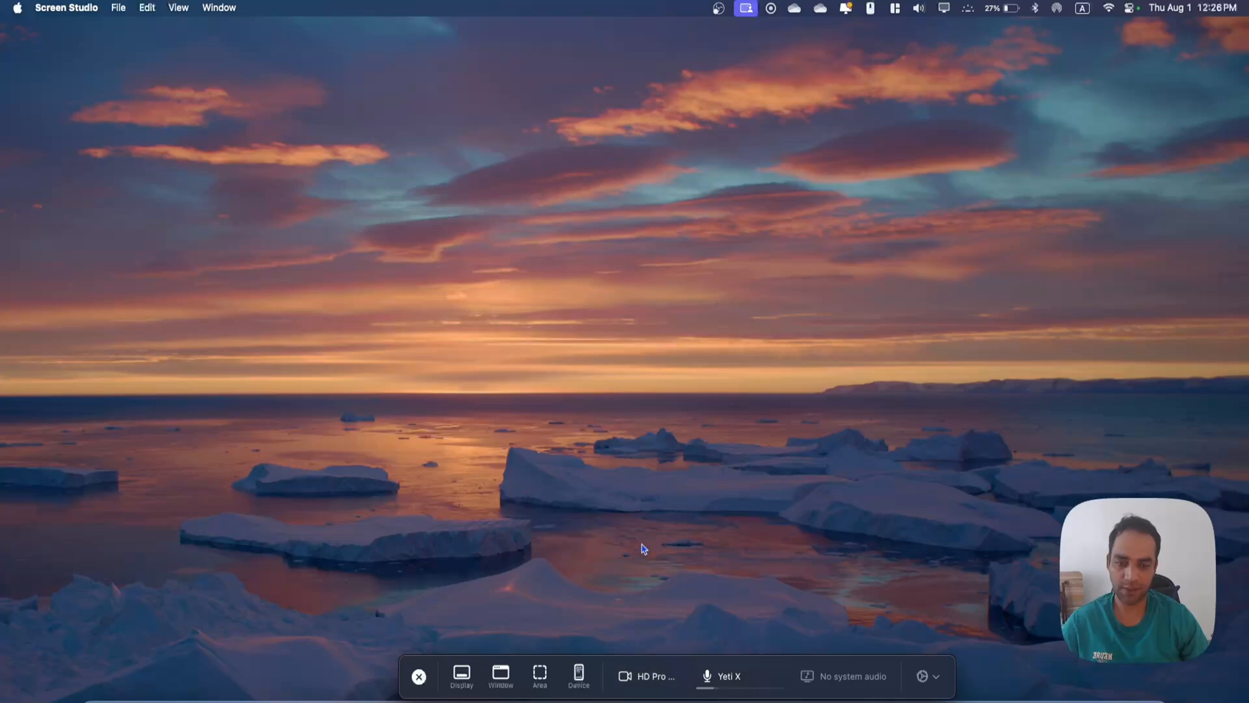
drag(772, 658, 729, 311)
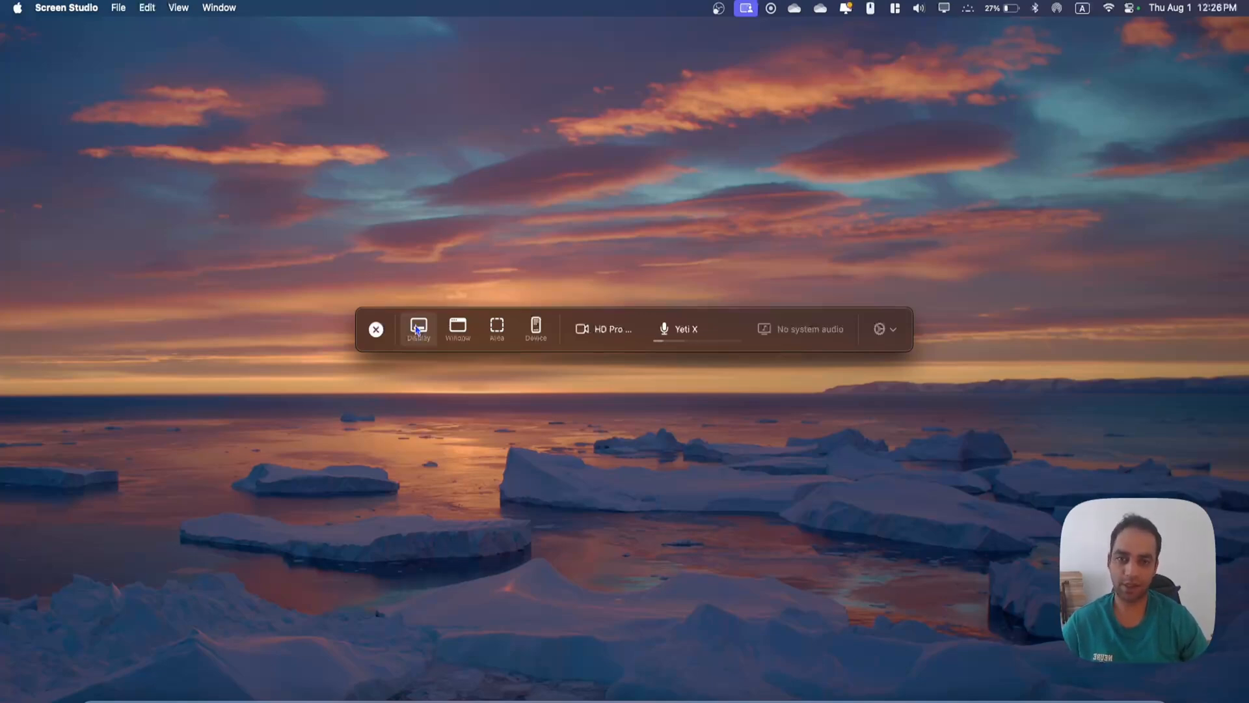
Step: Look through the window, area and device capture modes of the recording toolbar
click(457, 326)
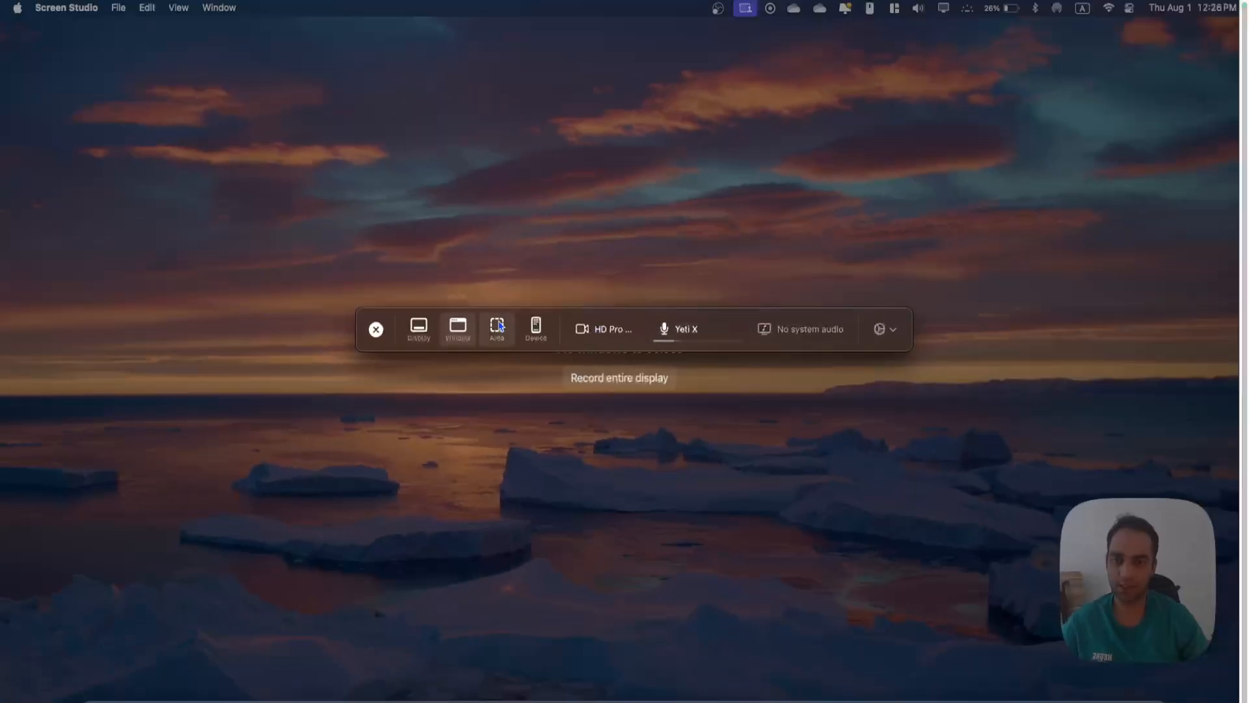
click(469, 314)
drag(363, 225, 316, 170)
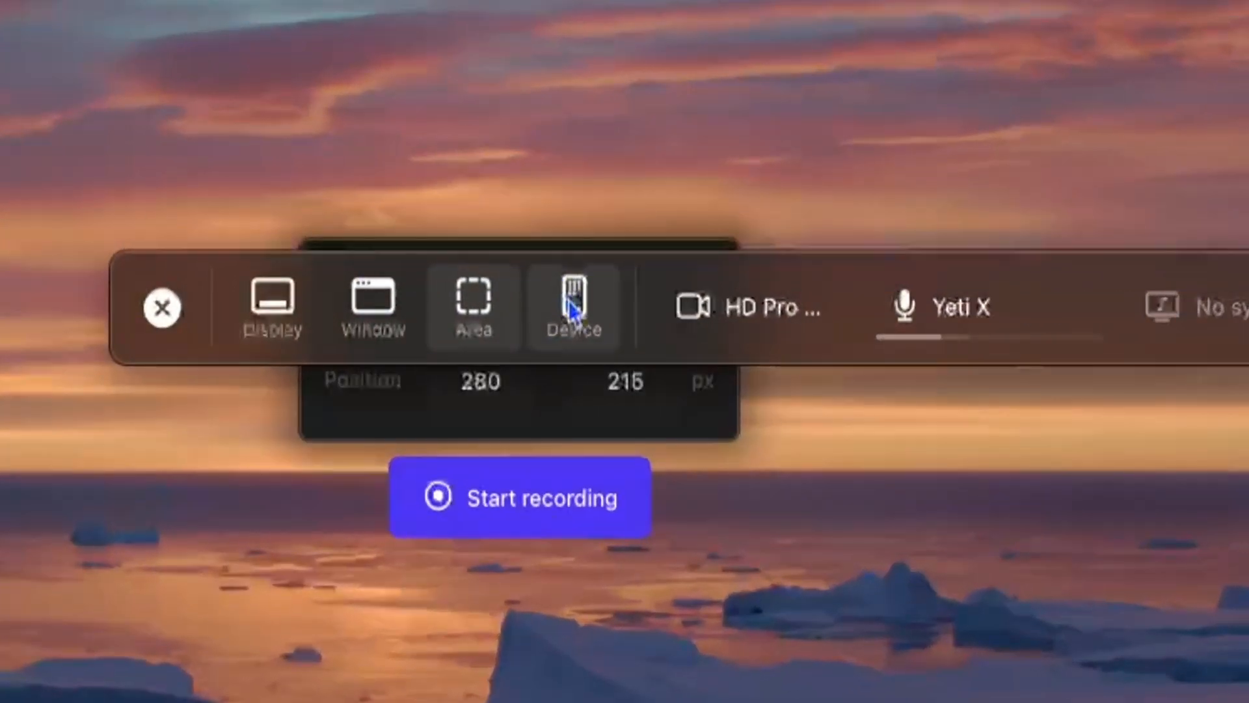
click(571, 311)
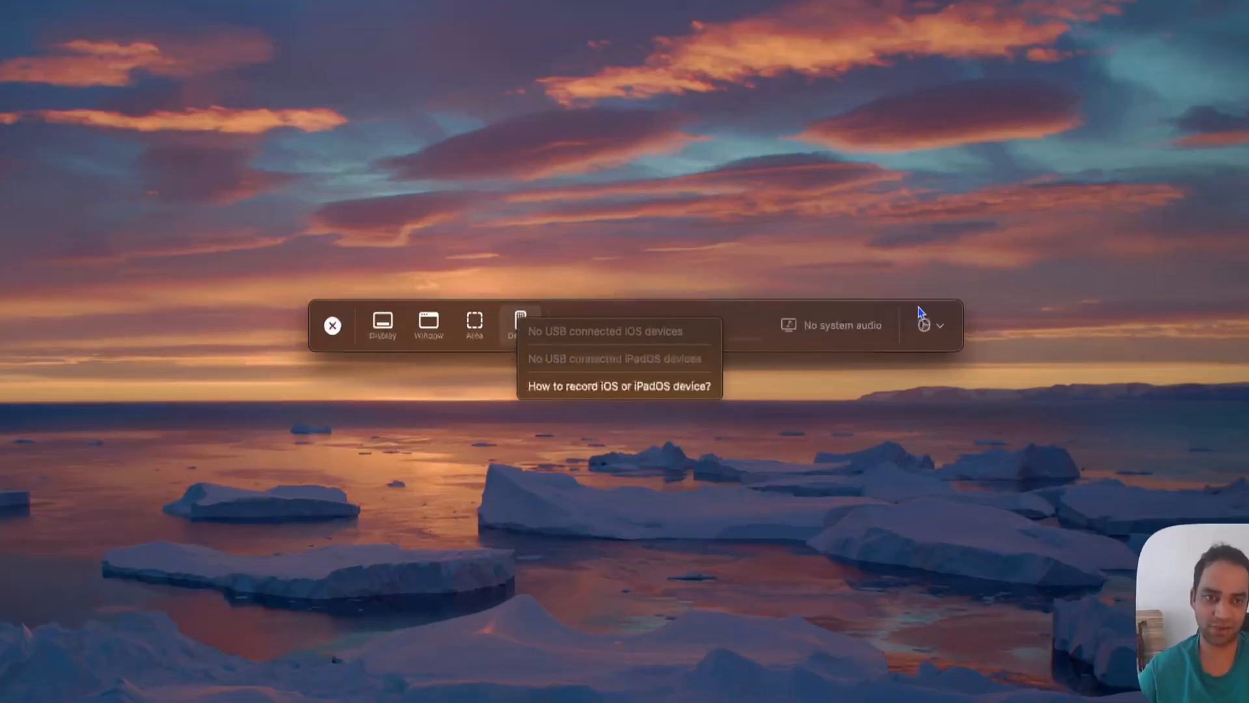
click(875, 315)
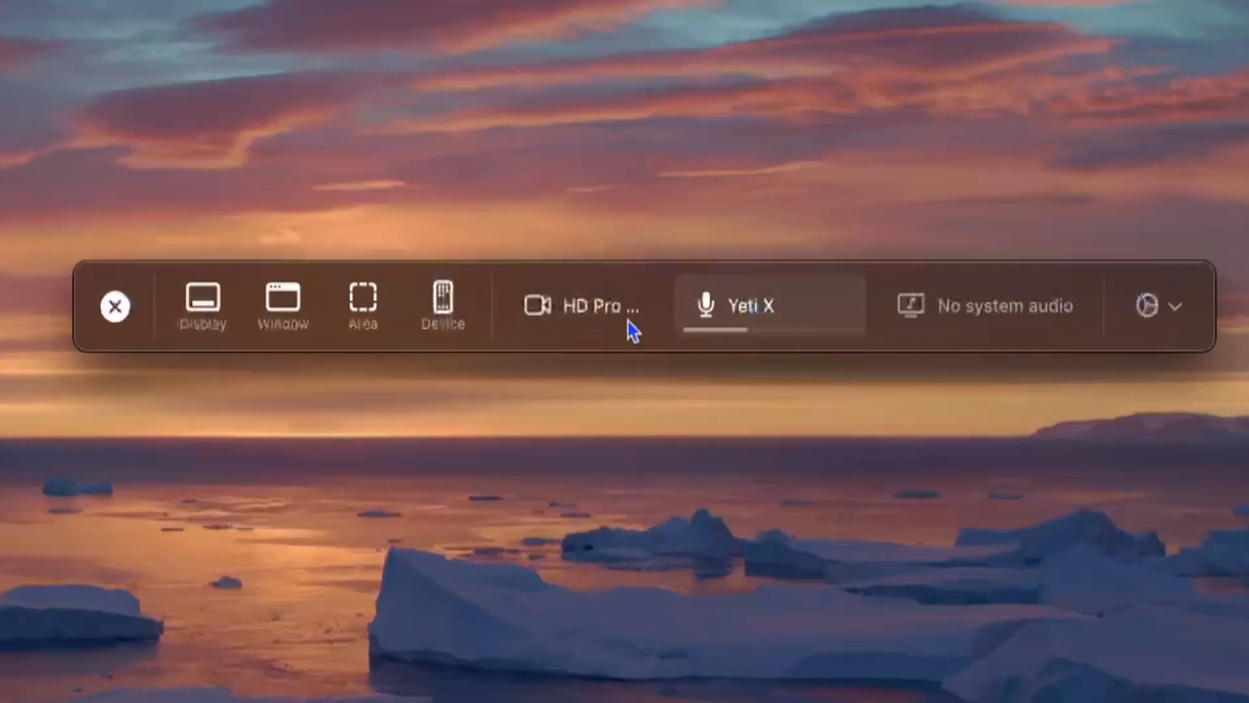
Step: Review the available camera, microphone and system audio options without changing them
click(595, 325)
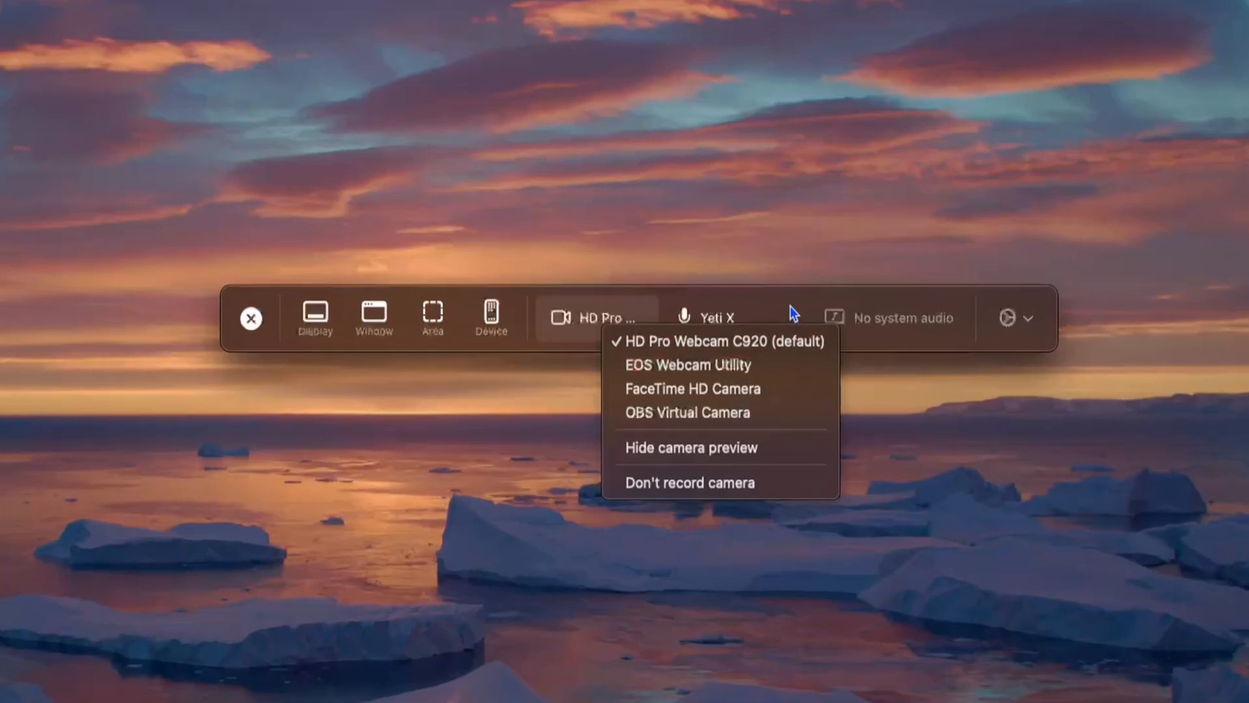
click(729, 323)
click(713, 333)
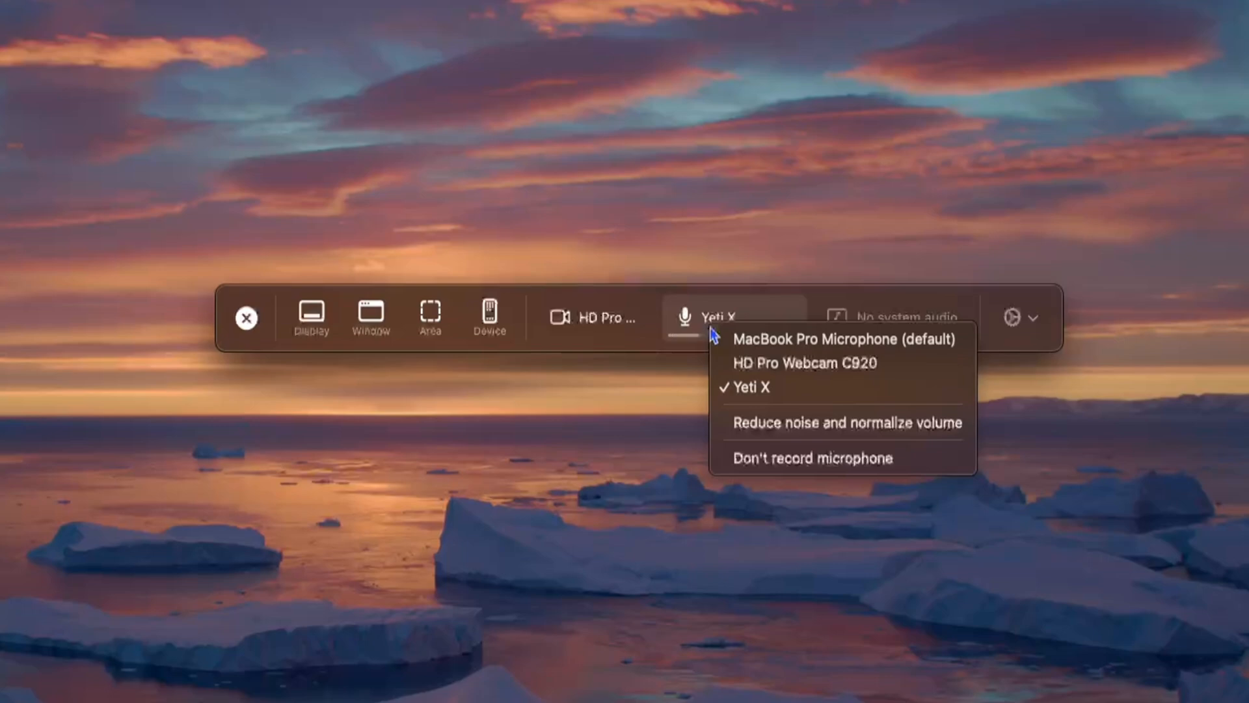
click(1009, 305)
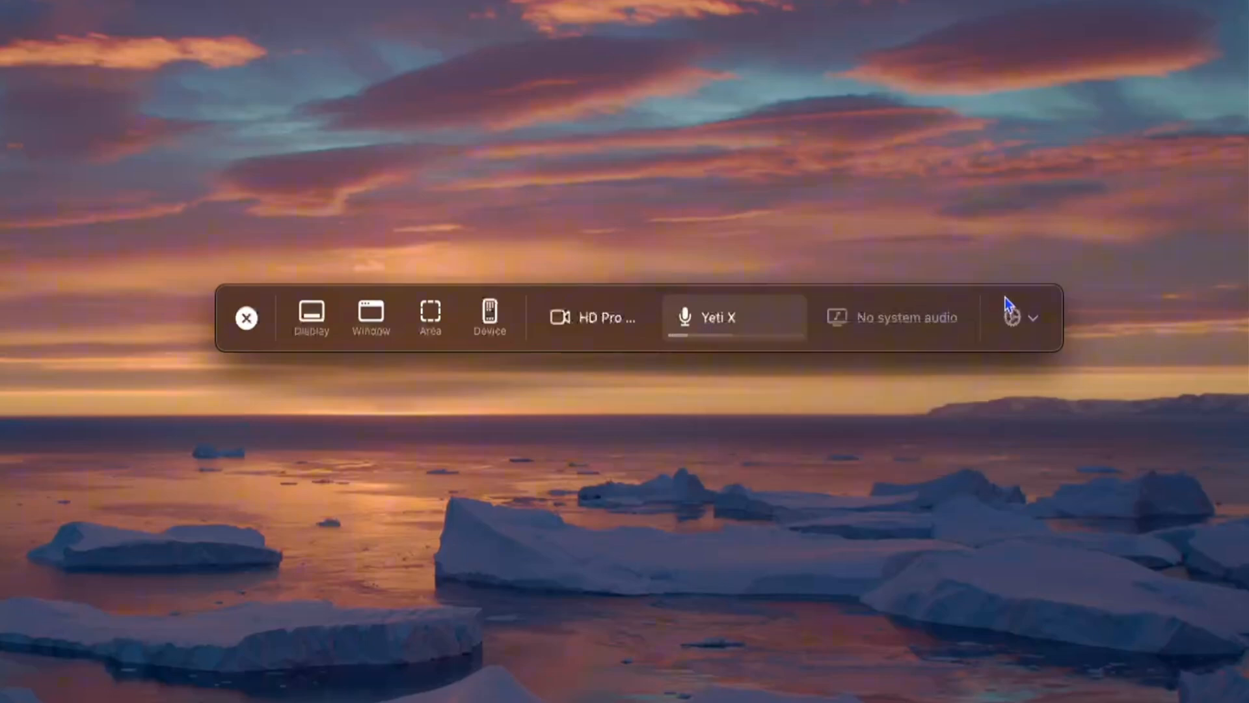
click(885, 325)
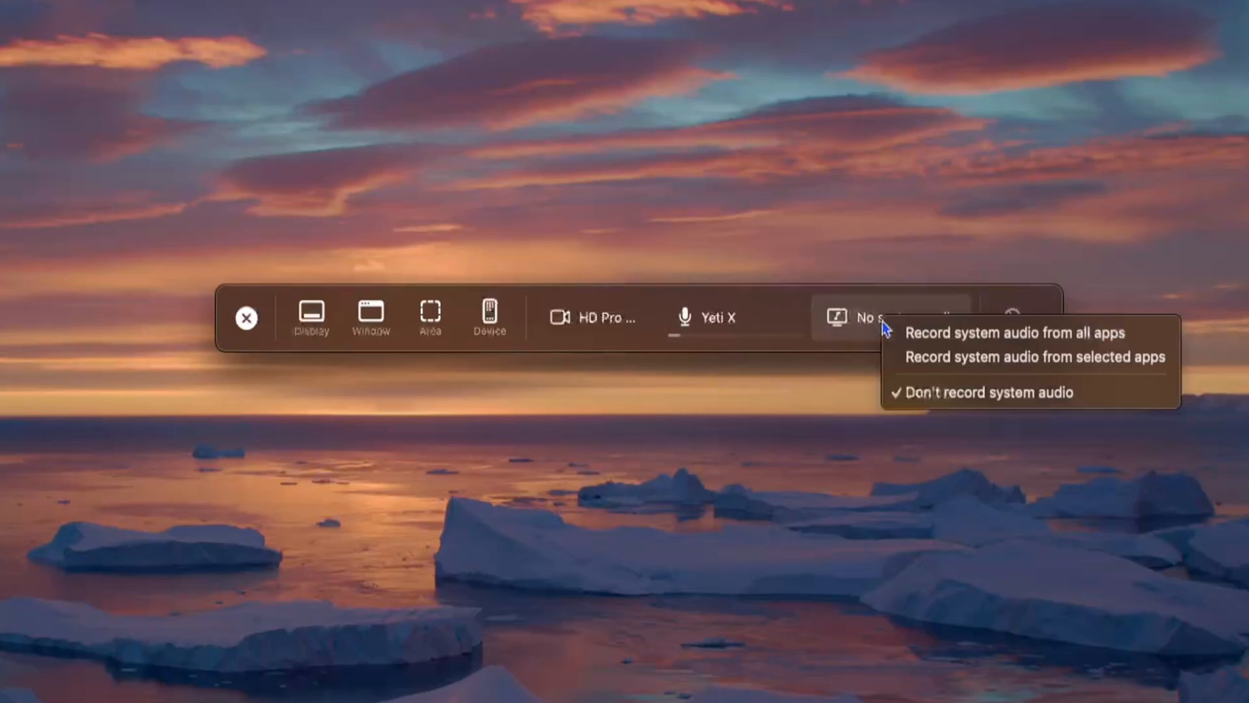
click(995, 301)
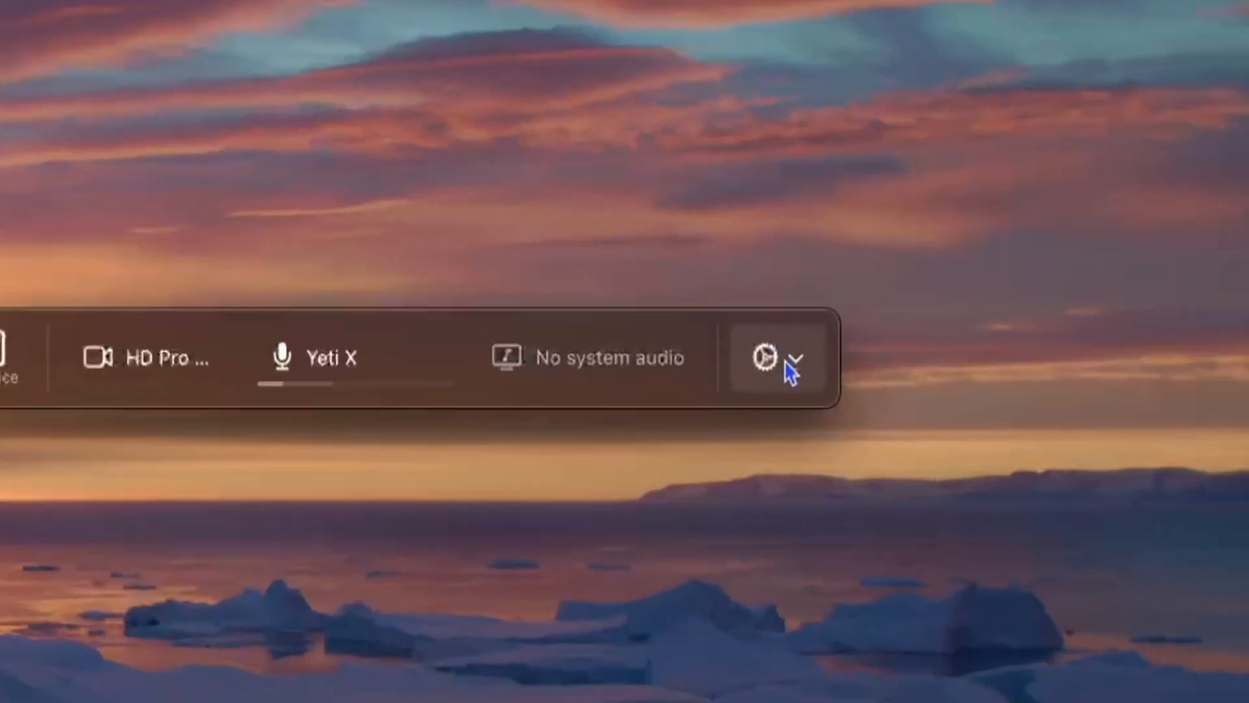
Step: Review the recording shortcuts in the settings, moving the recording toolbar clear of the settings window, and close the settings
click(1023, 323)
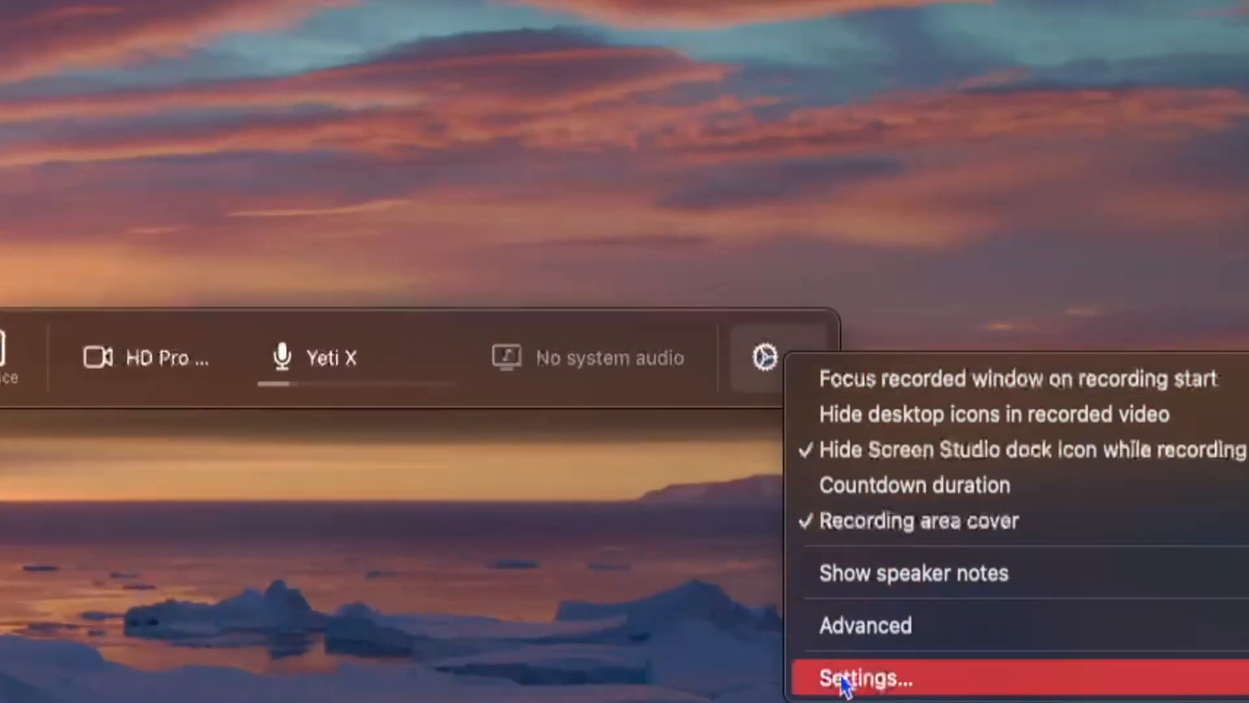
click(810, 677)
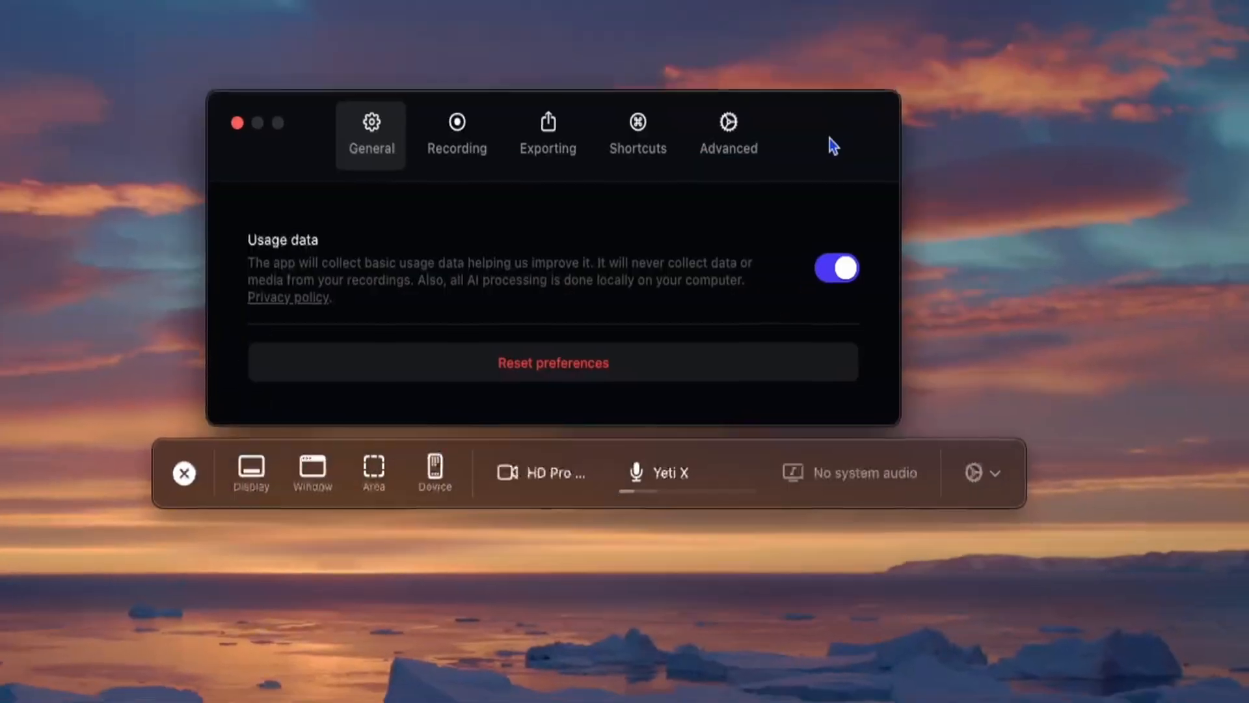
click(445, 171)
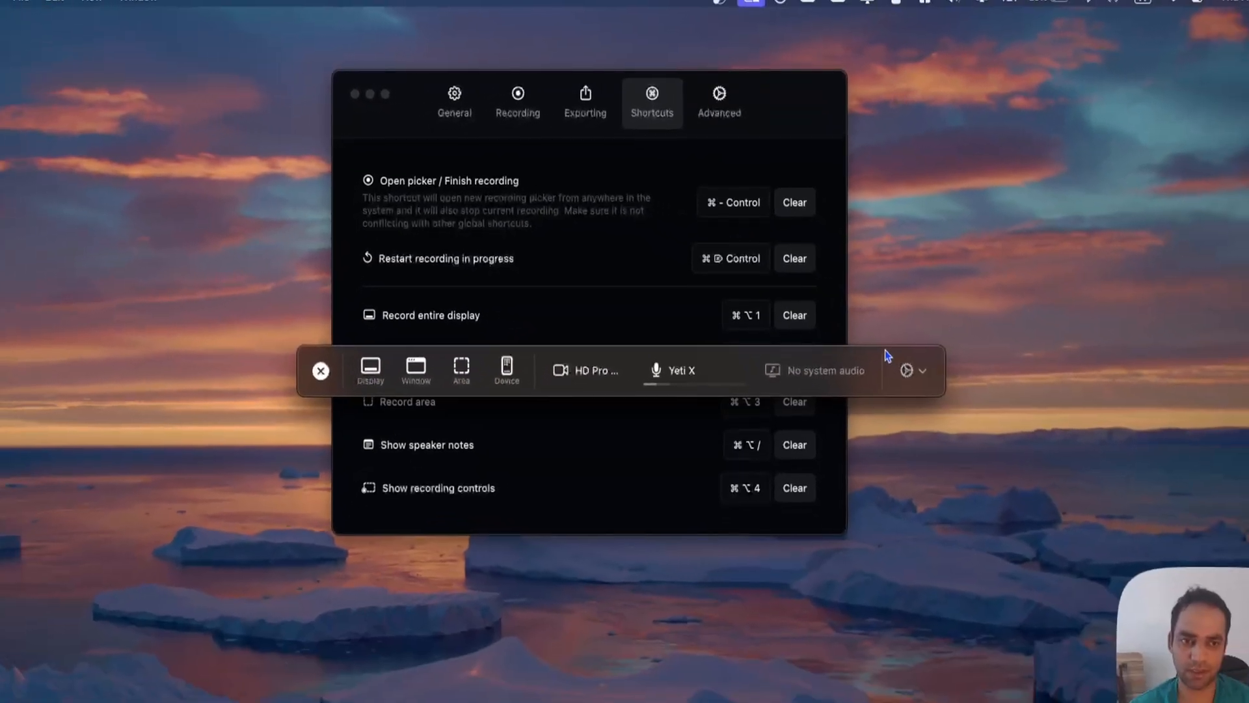
drag(929, 402, 904, 538)
drag(864, 442, 862, 548)
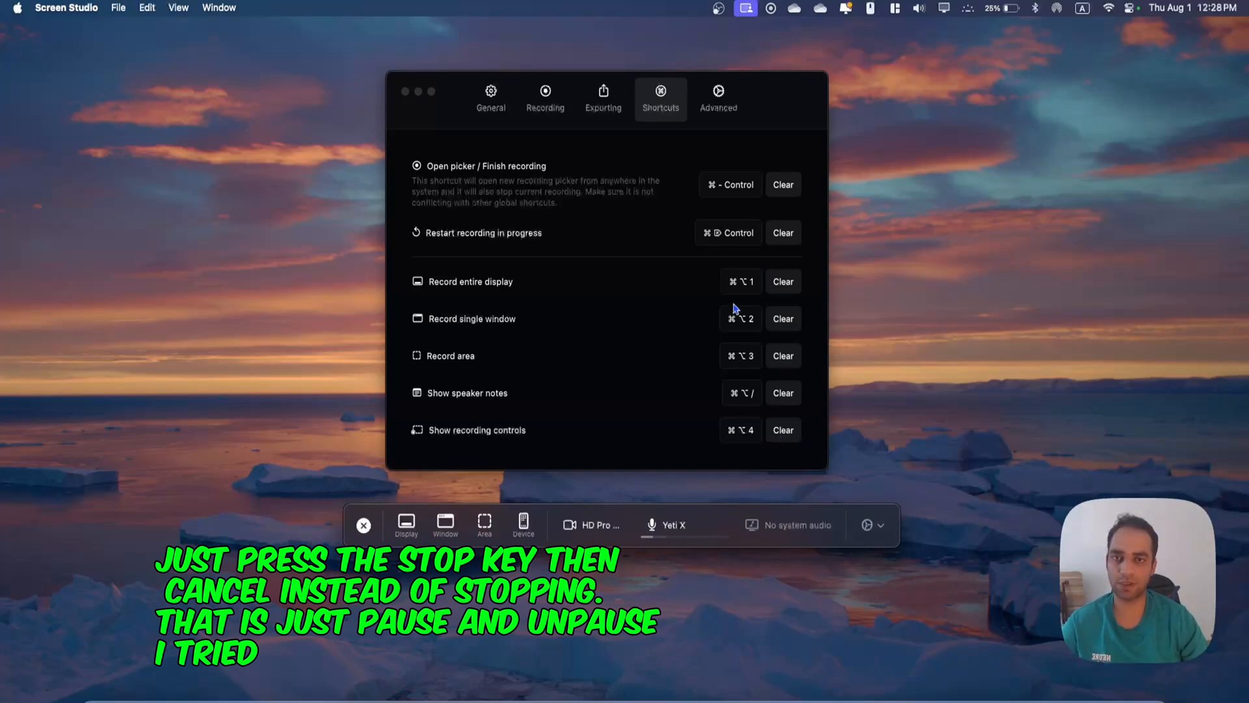
click(405, 91)
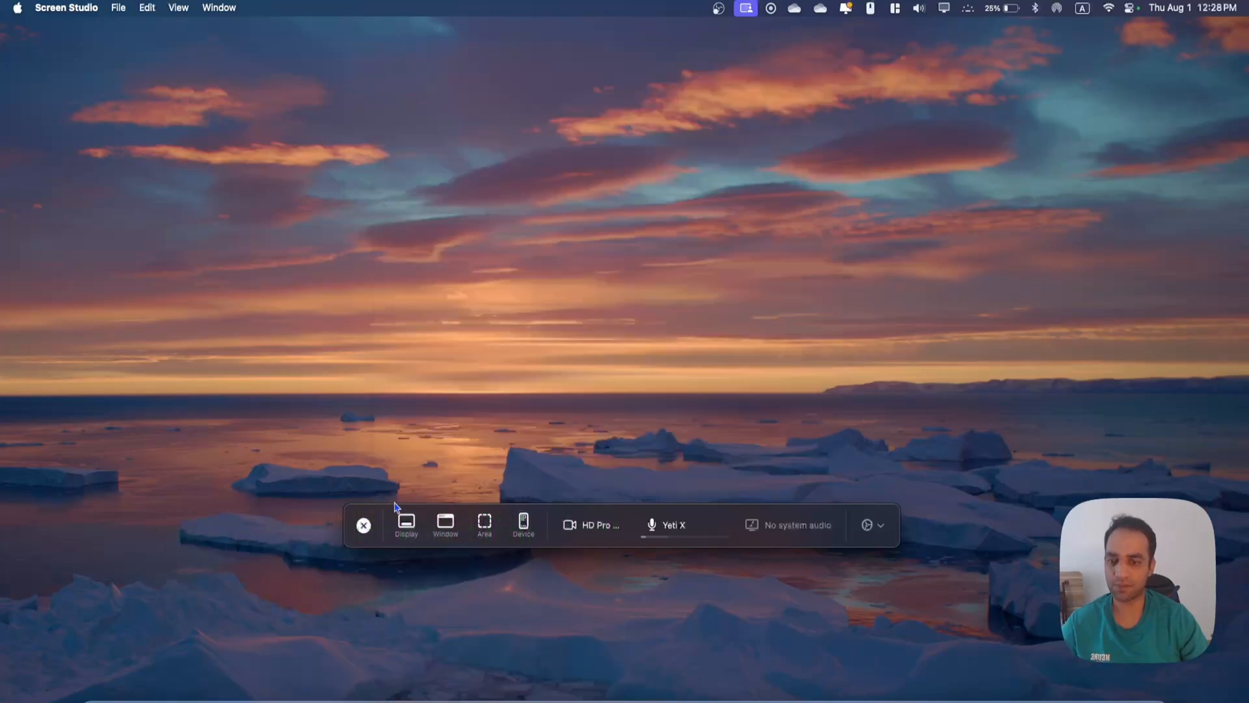
Step: Start recording the entire S27R35x display and move the floating recording controls to the middle of the screen
click(413, 530)
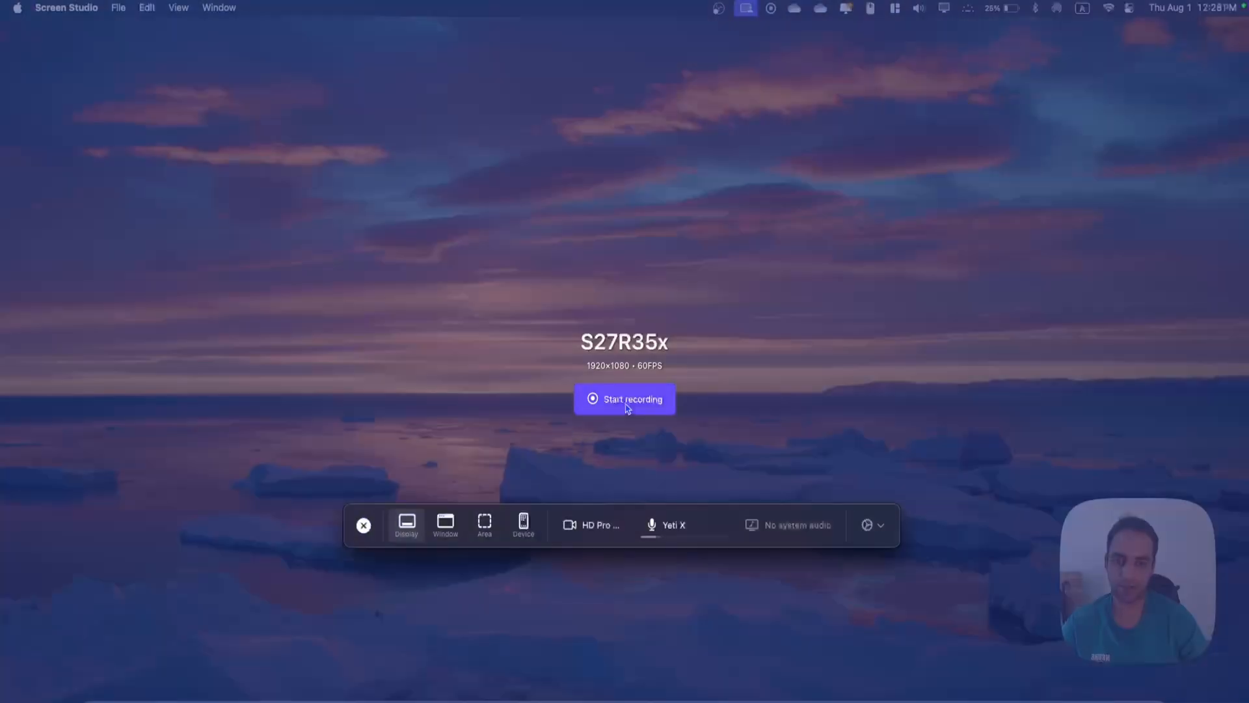
click(627, 405)
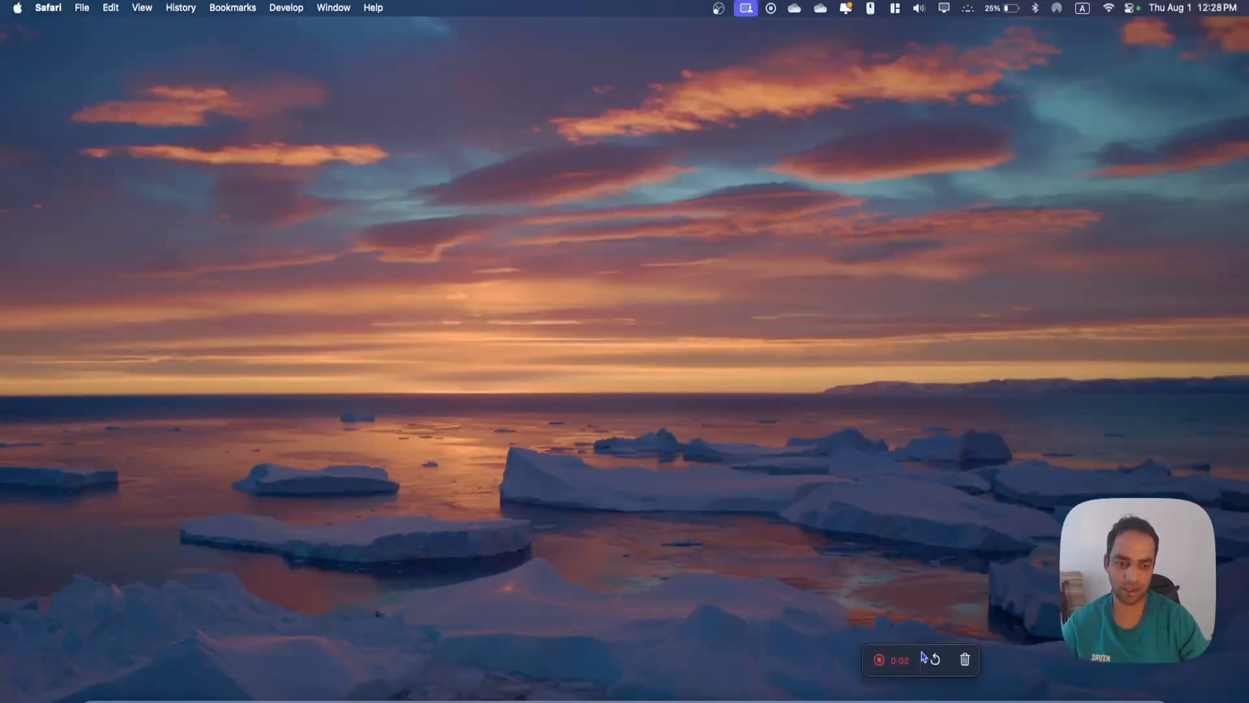
drag(921, 657, 603, 296)
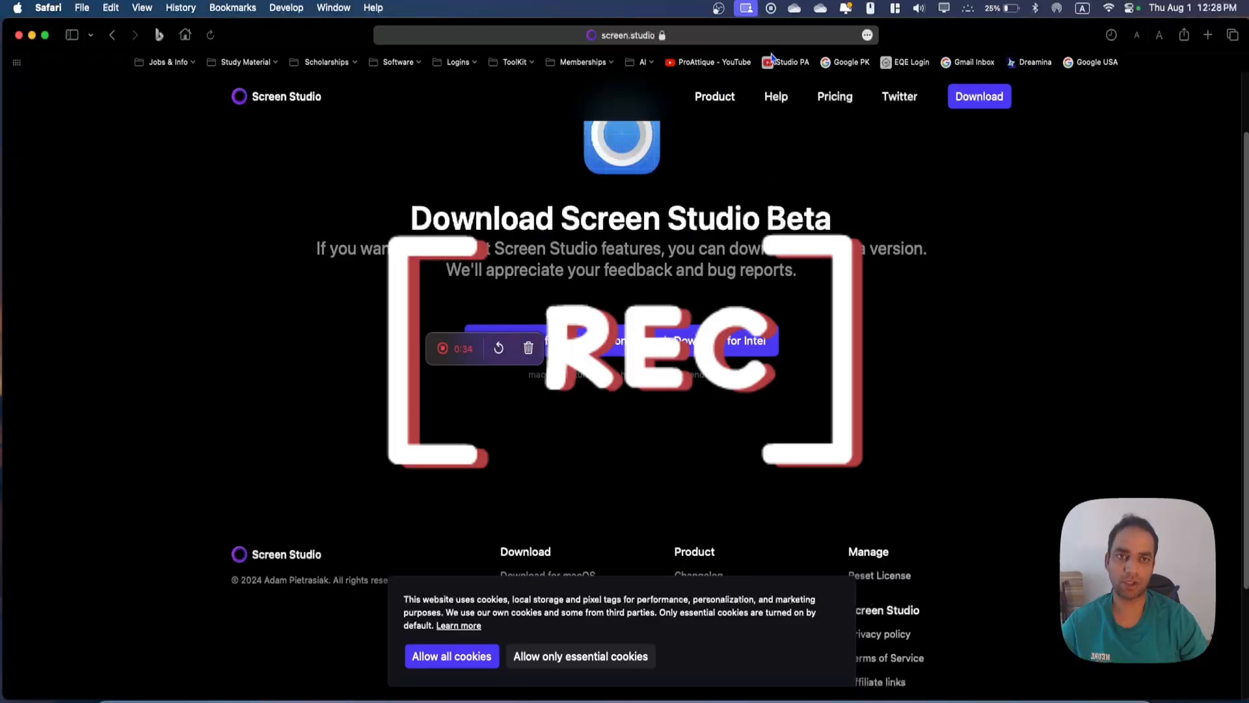
Step: Visit the bookmarked ProAttique YouTube channel and google.com in a new tab, and stop the recording
click(721, 63)
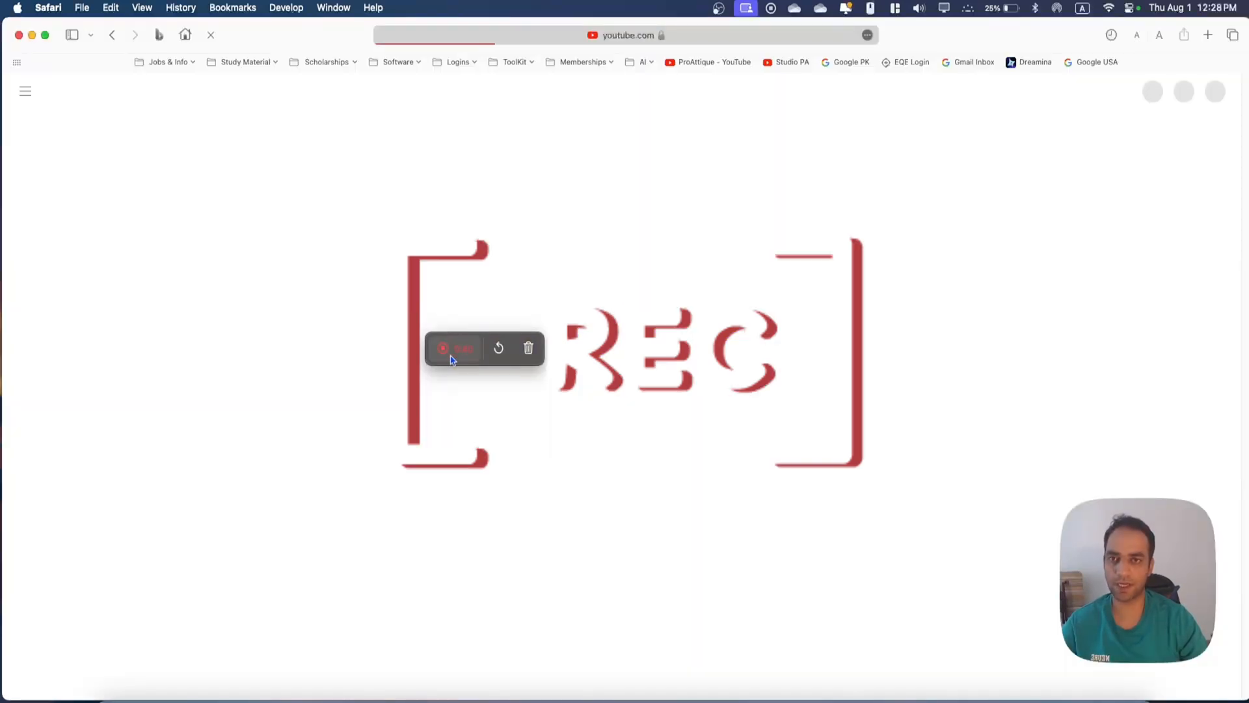
click(1208, 35)
text(google.com)
key(Return)
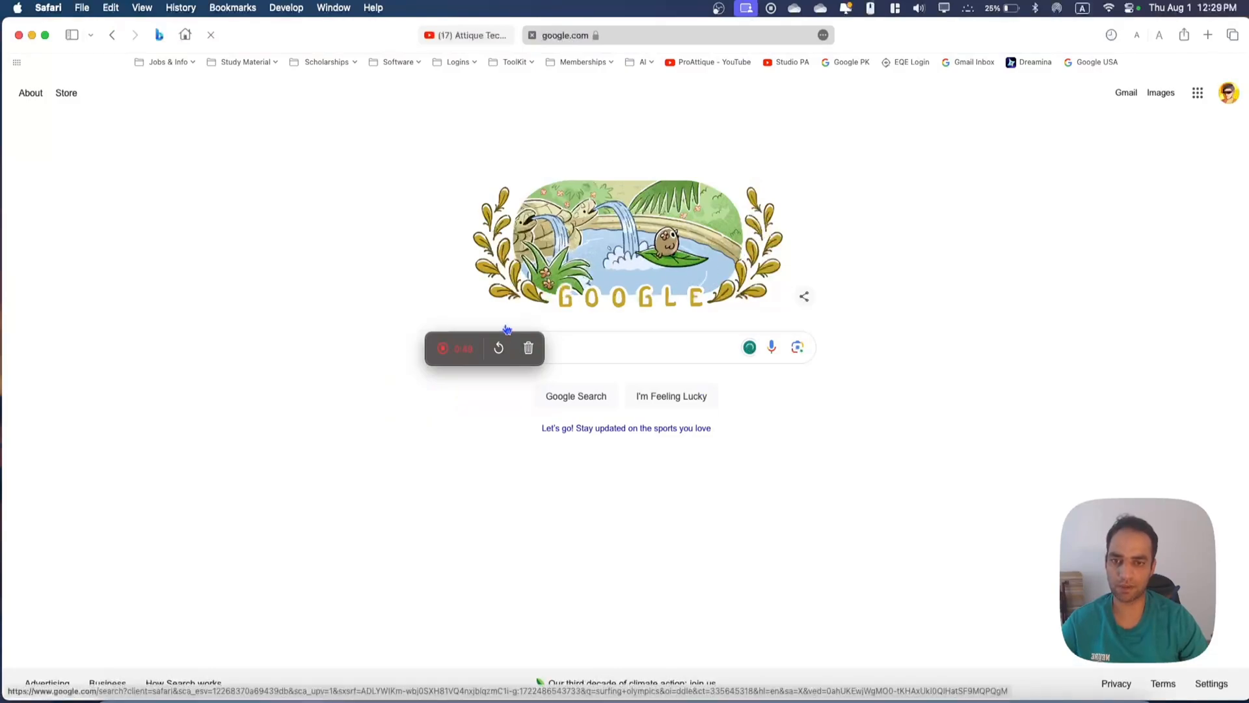
click(455, 358)
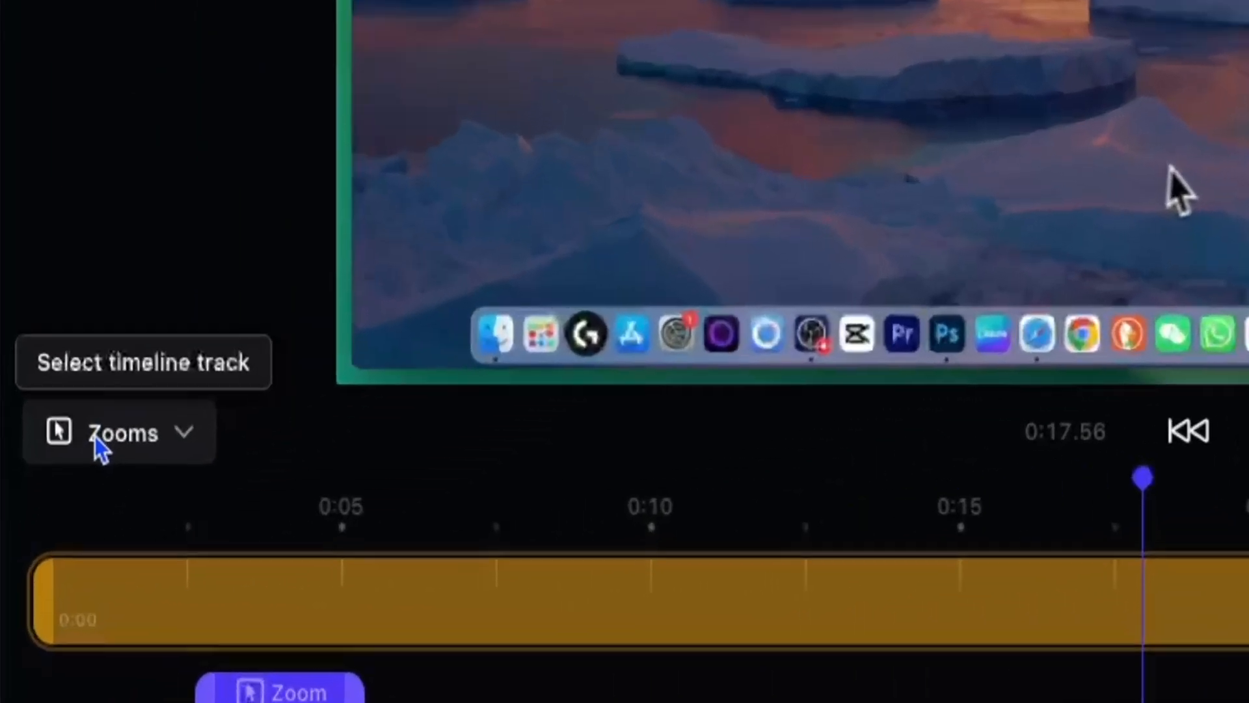
Step: Switch the timeline track to Shortcuts and back to Zooms, and play the clip briefly from just before the 0:20 mark
click(39, 554)
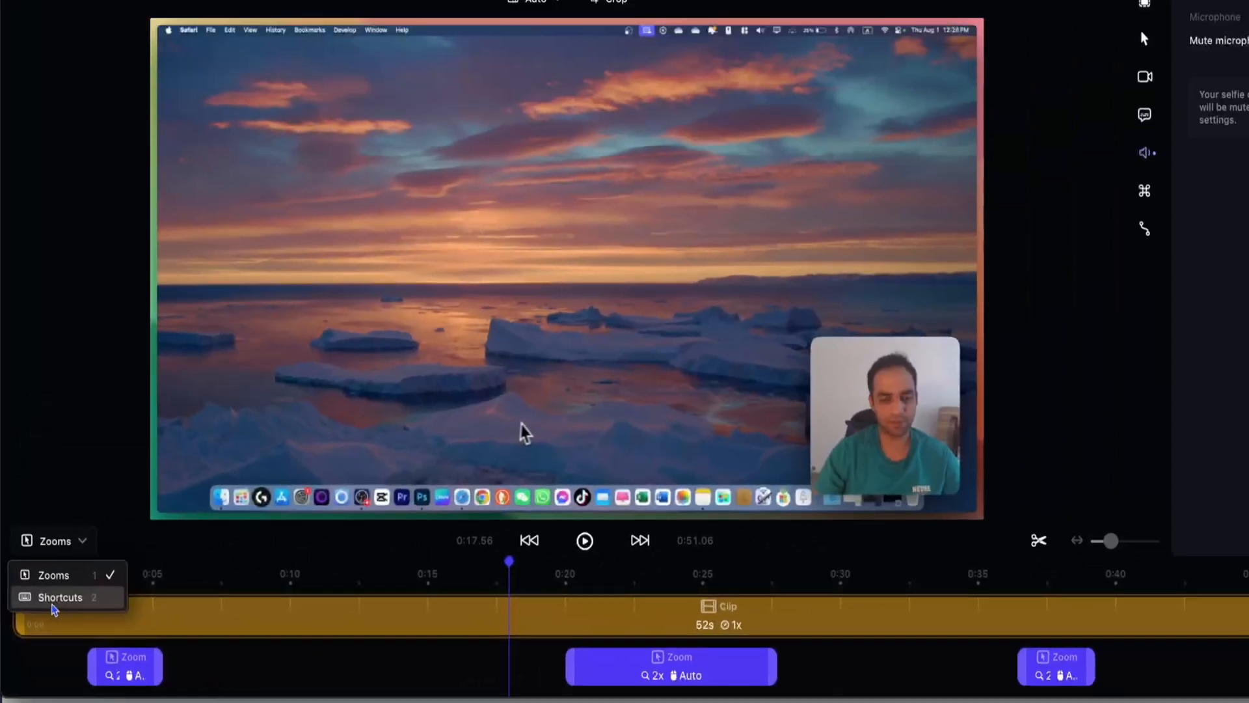
click(133, 573)
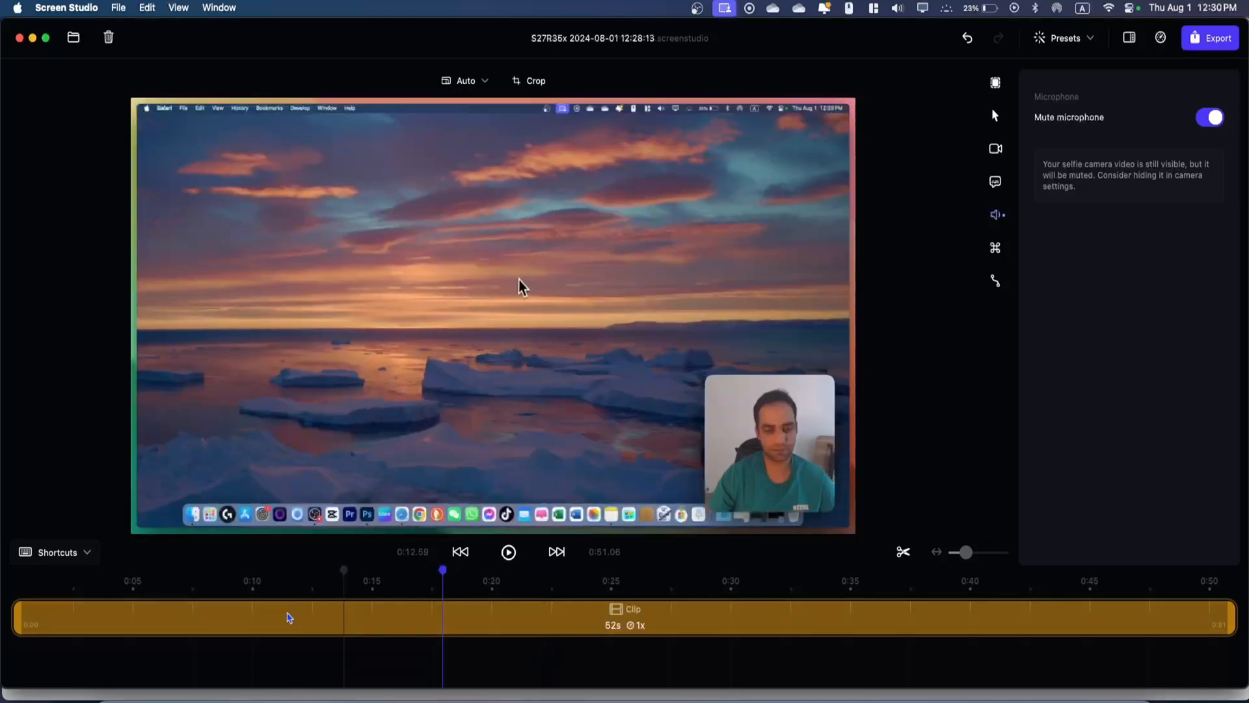
click(65, 554)
click(63, 584)
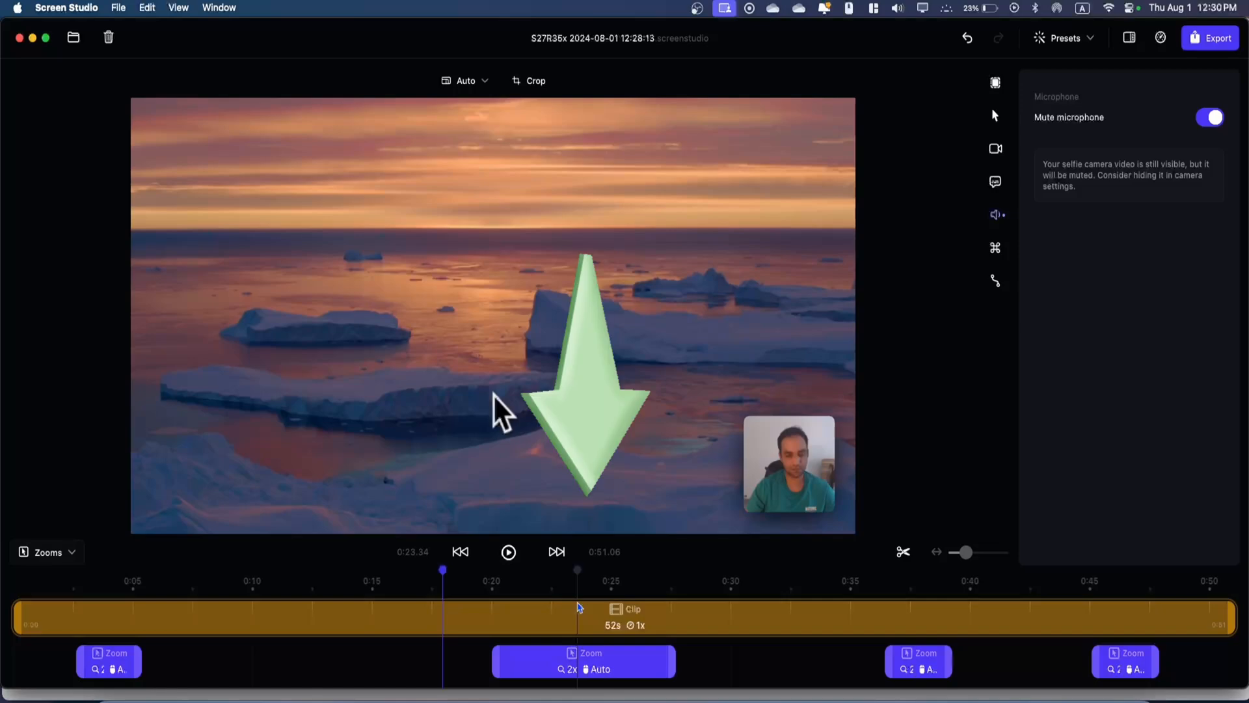
click(485, 597)
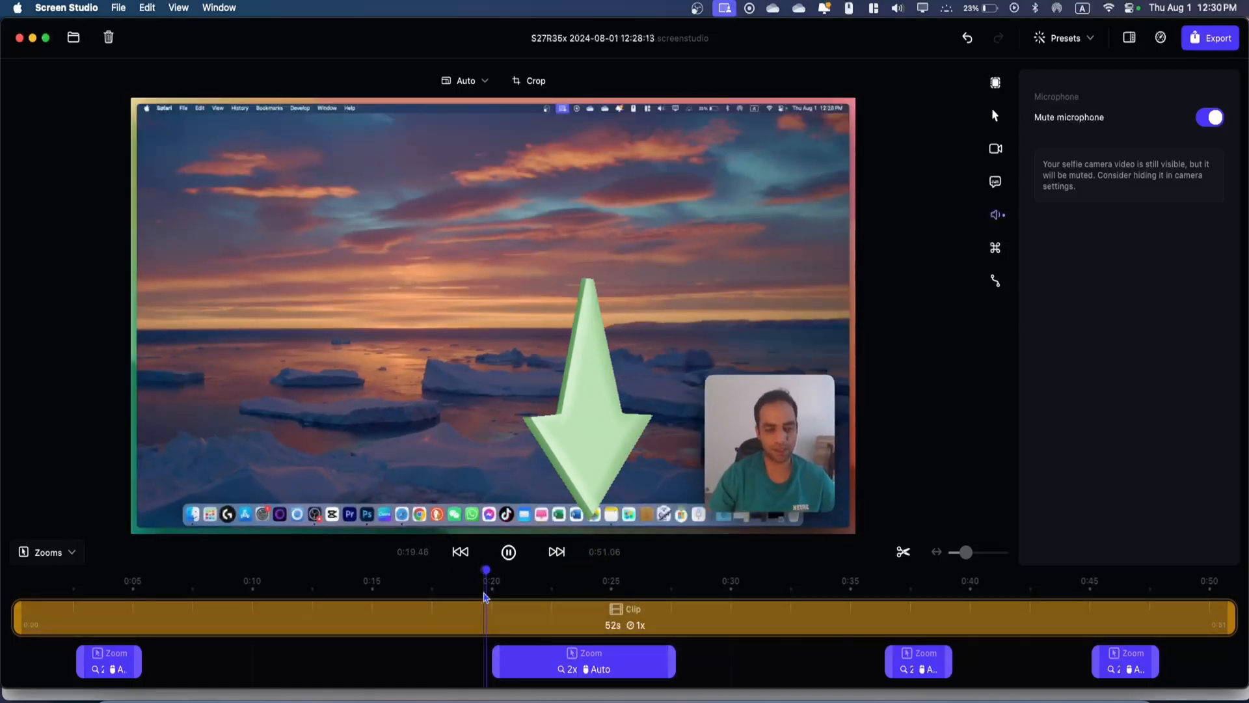
key(space)
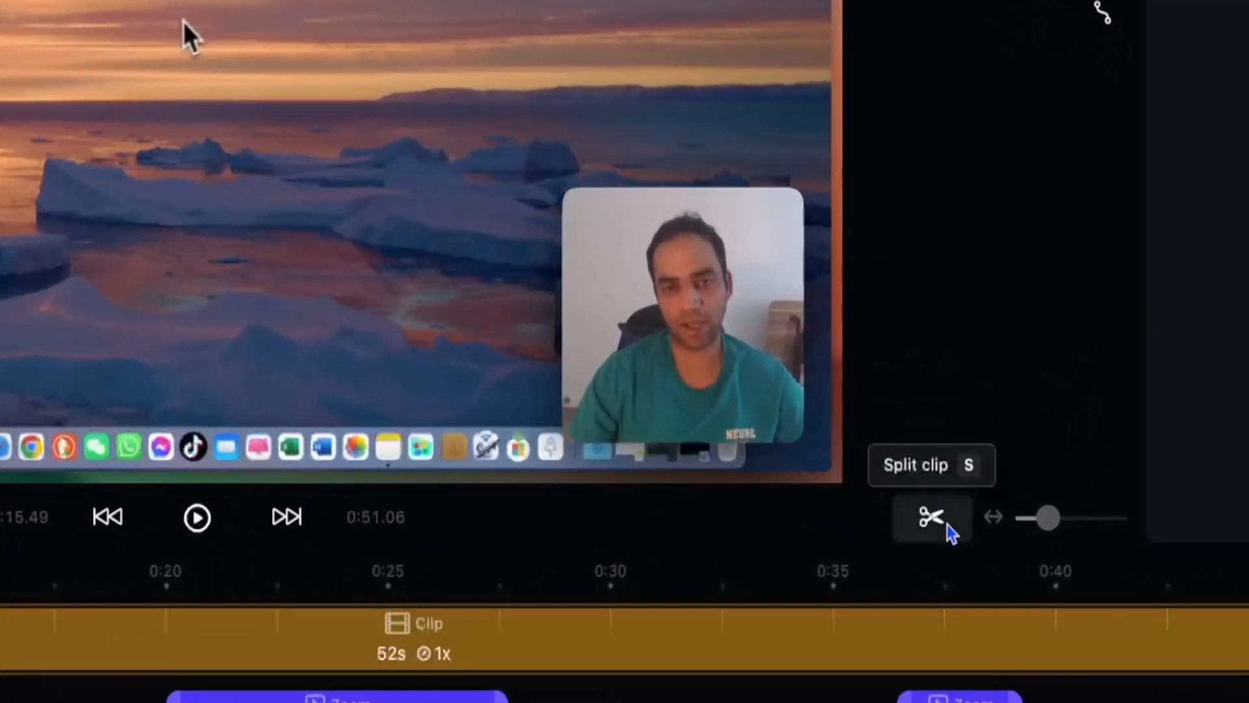
Step: Split the clip at about 0:18 and delete the part before the cut
click(948, 527)
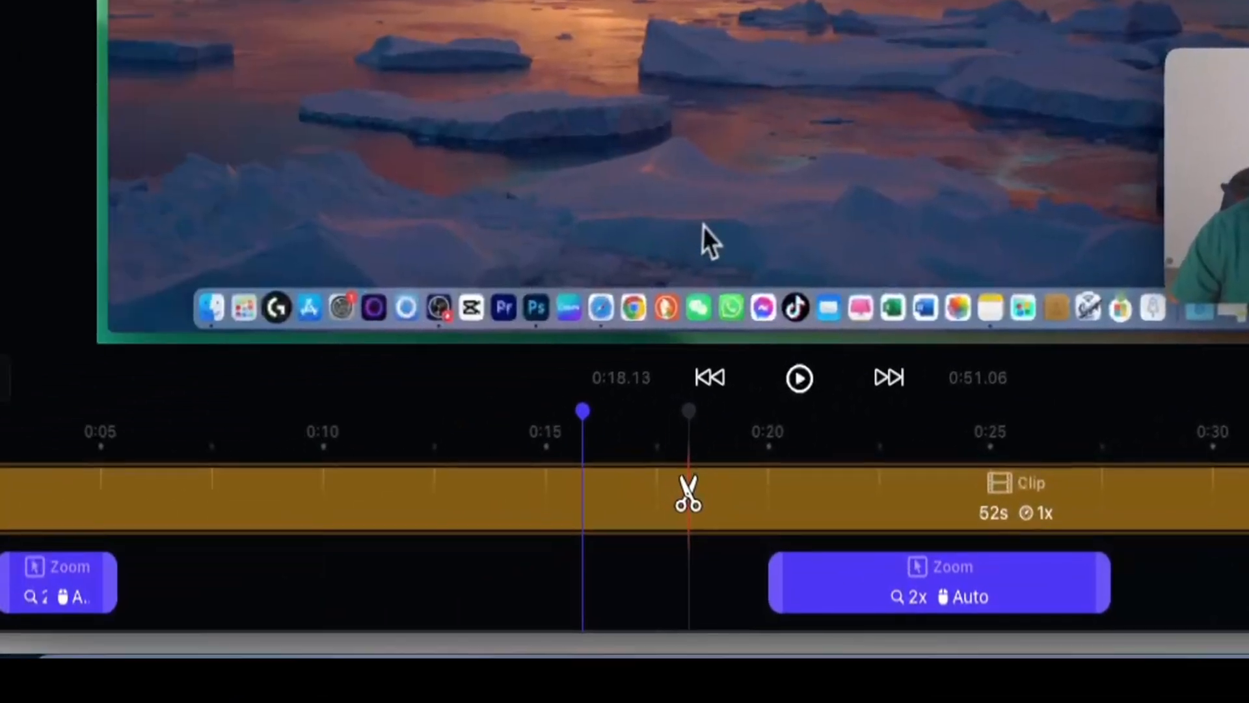
click(86, 634)
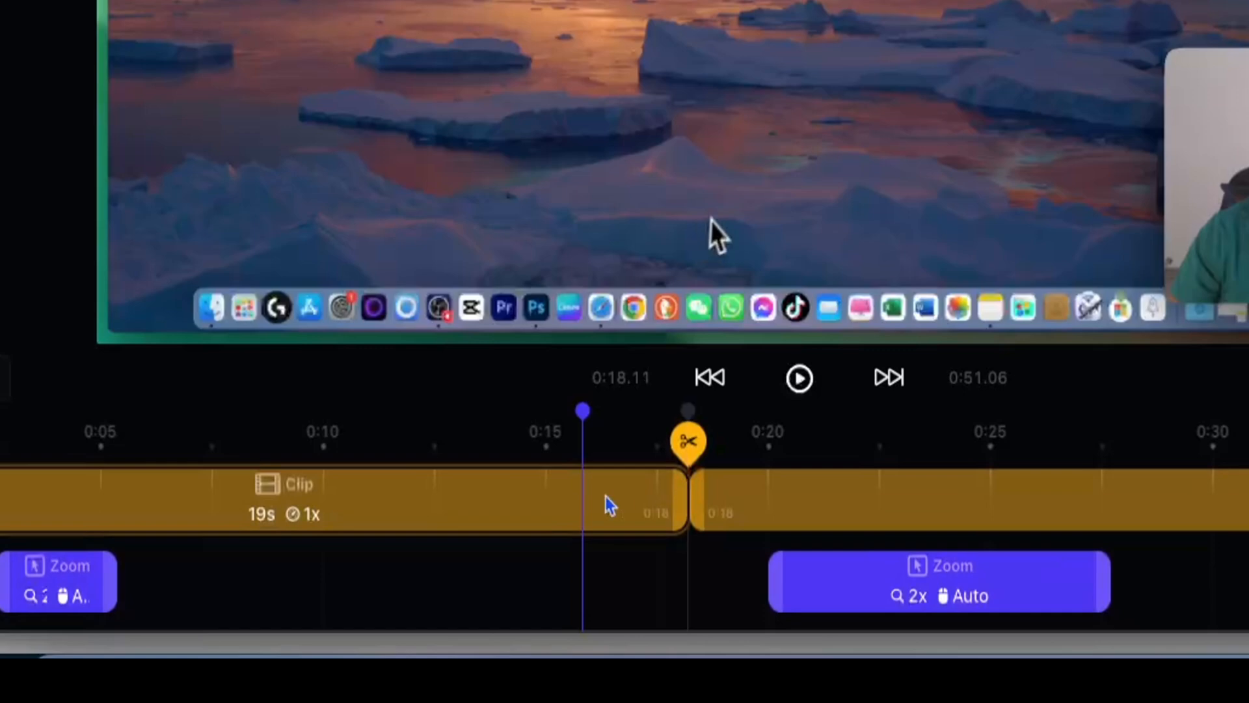
click(532, 504)
key(super+z)
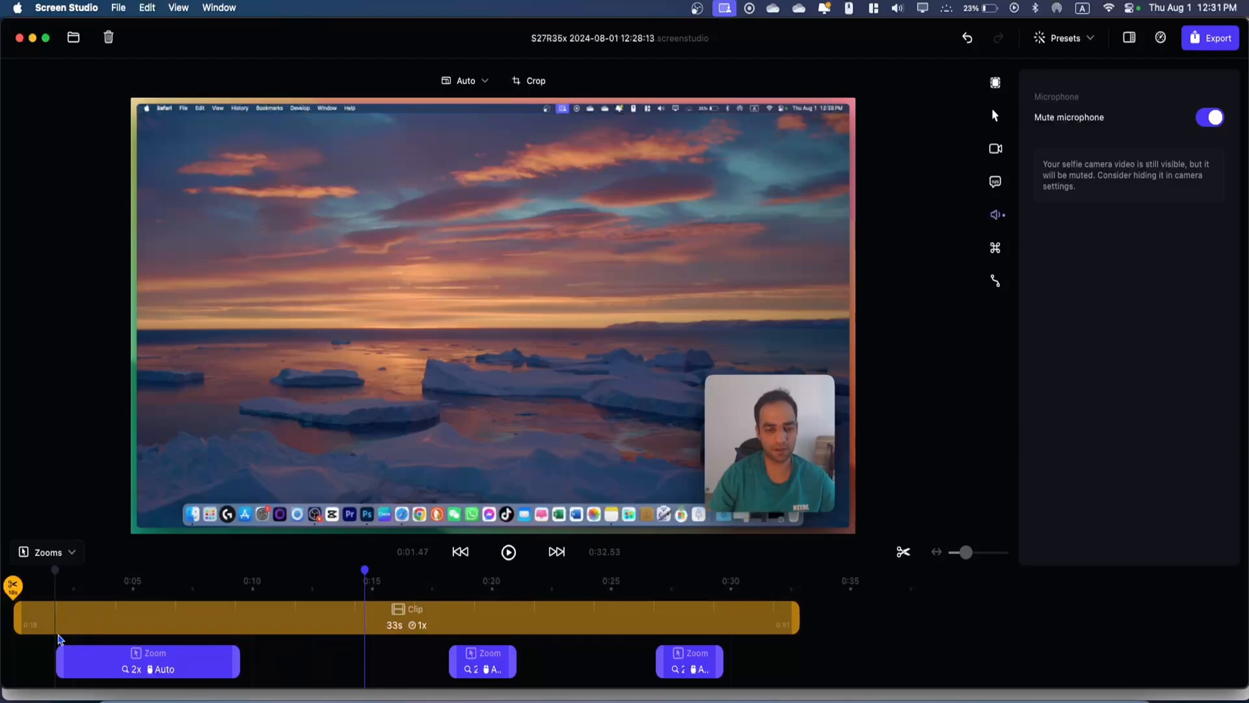
Step: Preview the start of the trimmed clip and slightly lower the zoom level of the first zoom block
click(71, 632)
key(space)
key(space)
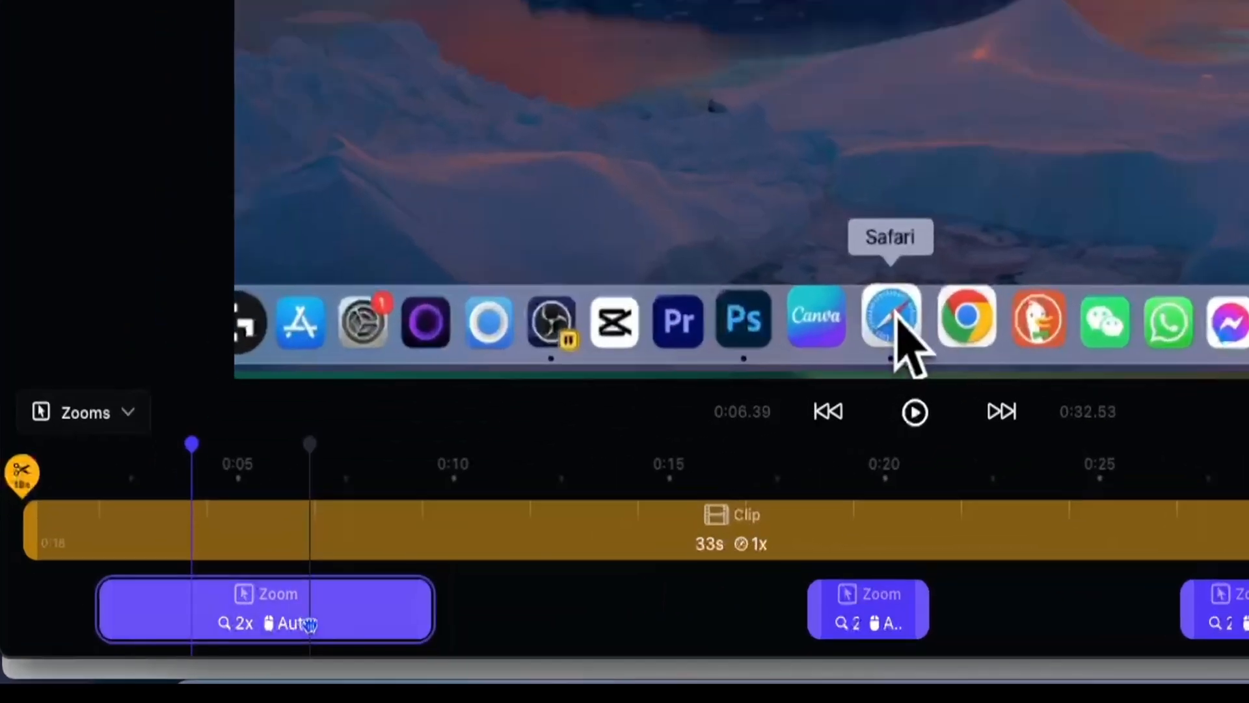
click(172, 669)
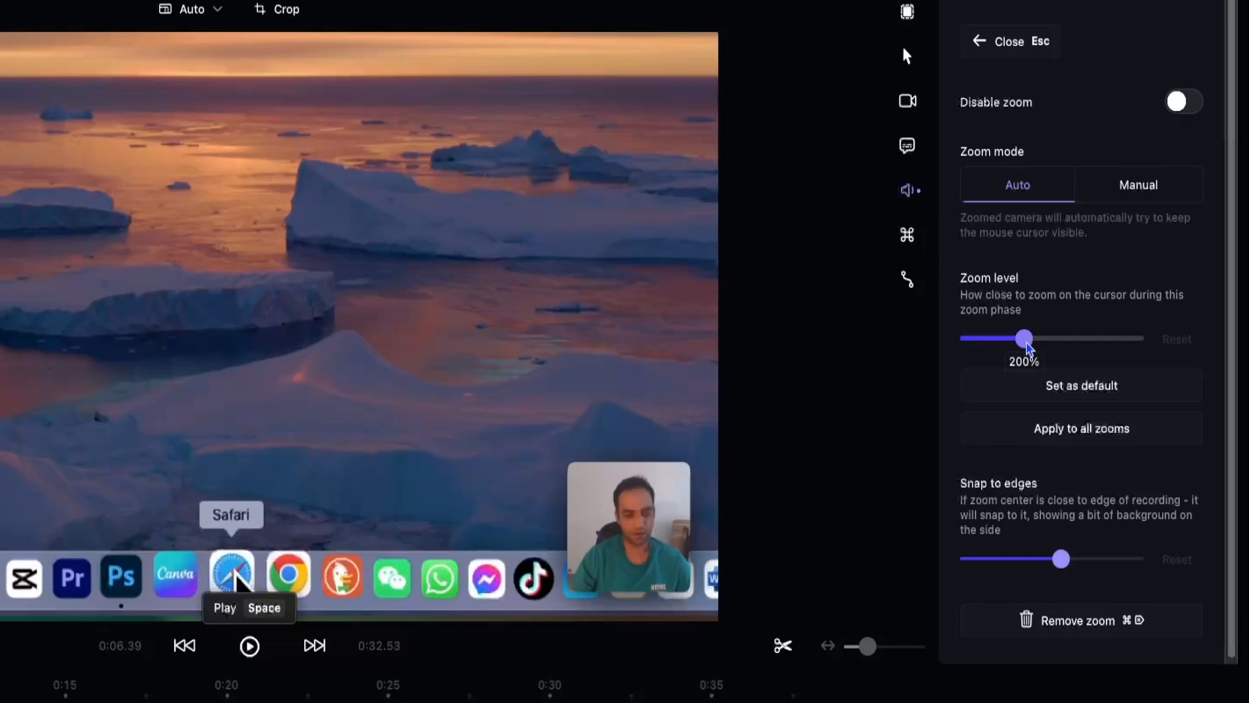
drag(1025, 343, 999, 343)
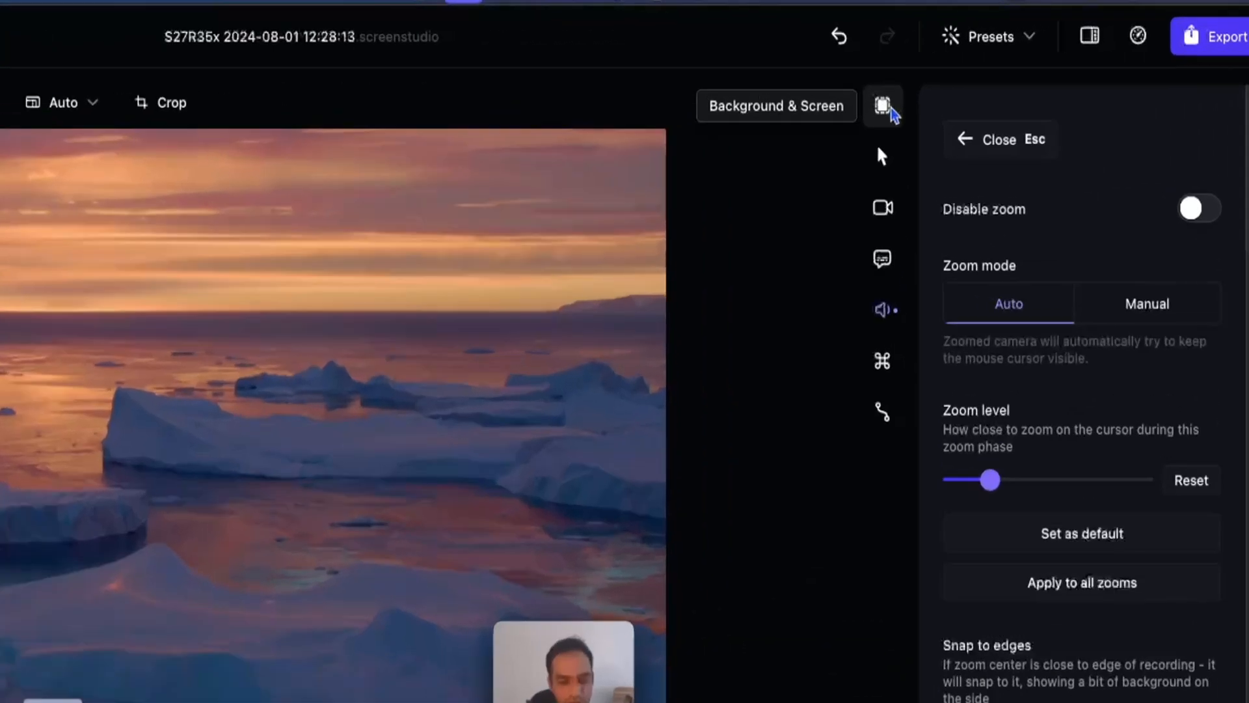
Step: Open the Background & Screen settings and widen the padding around the recording to just under 4%
click(999, 85)
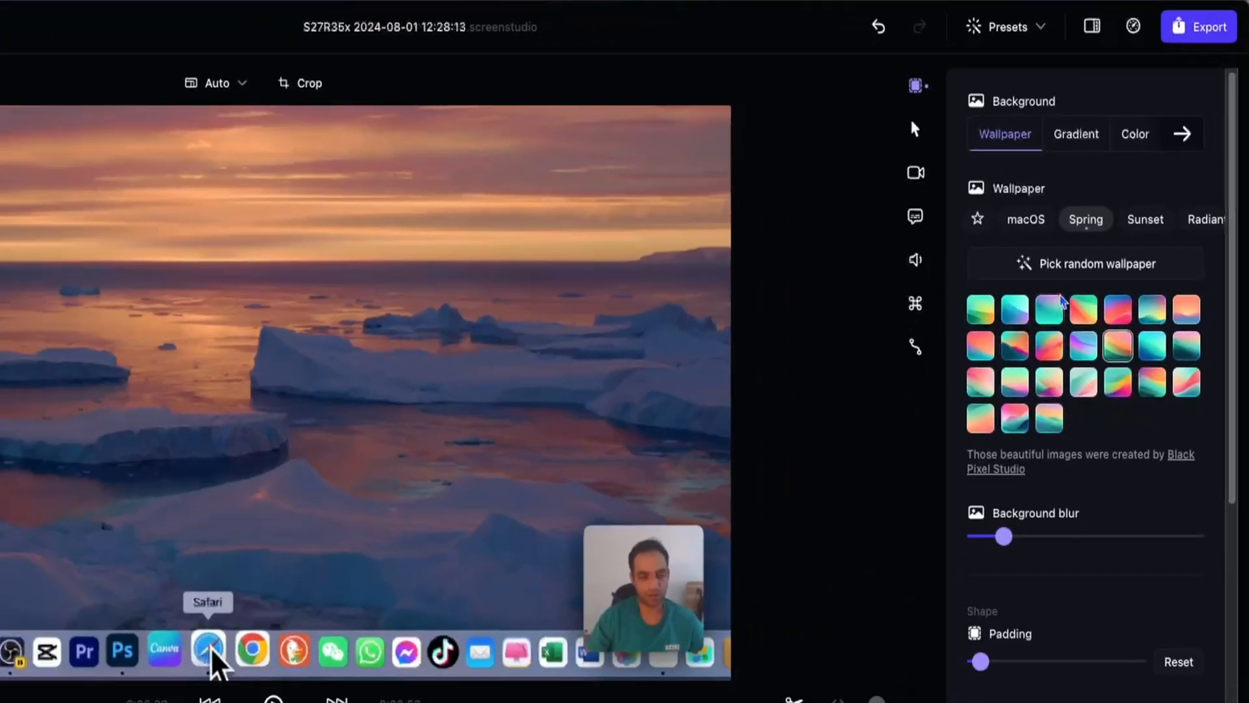
scroll(1062, 299, down, 1)
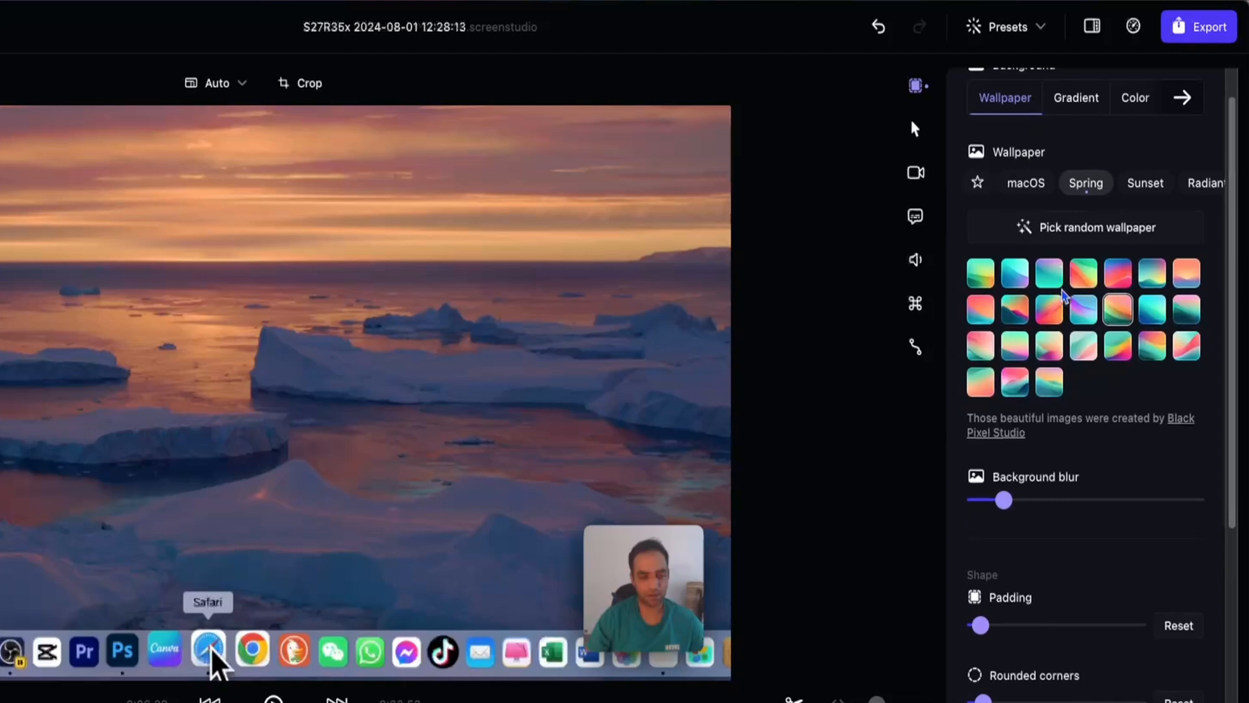
drag(980, 625, 1062, 641)
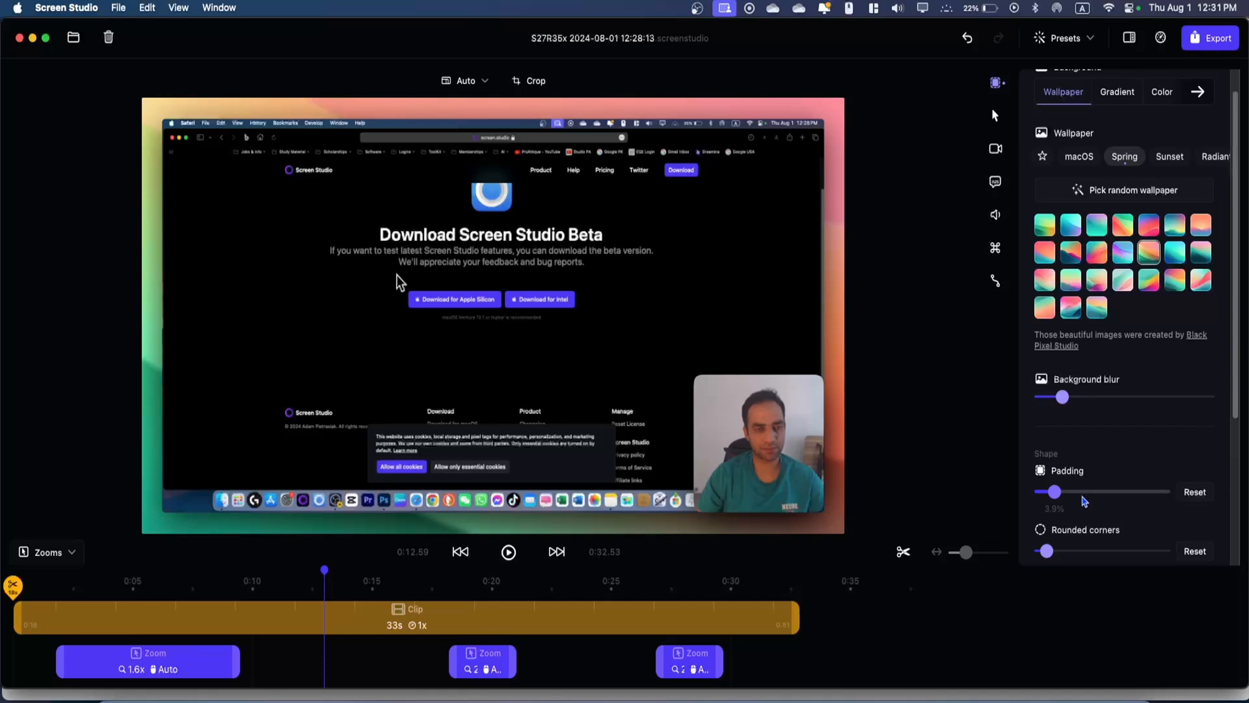
drag(1055, 494, 1054, 495)
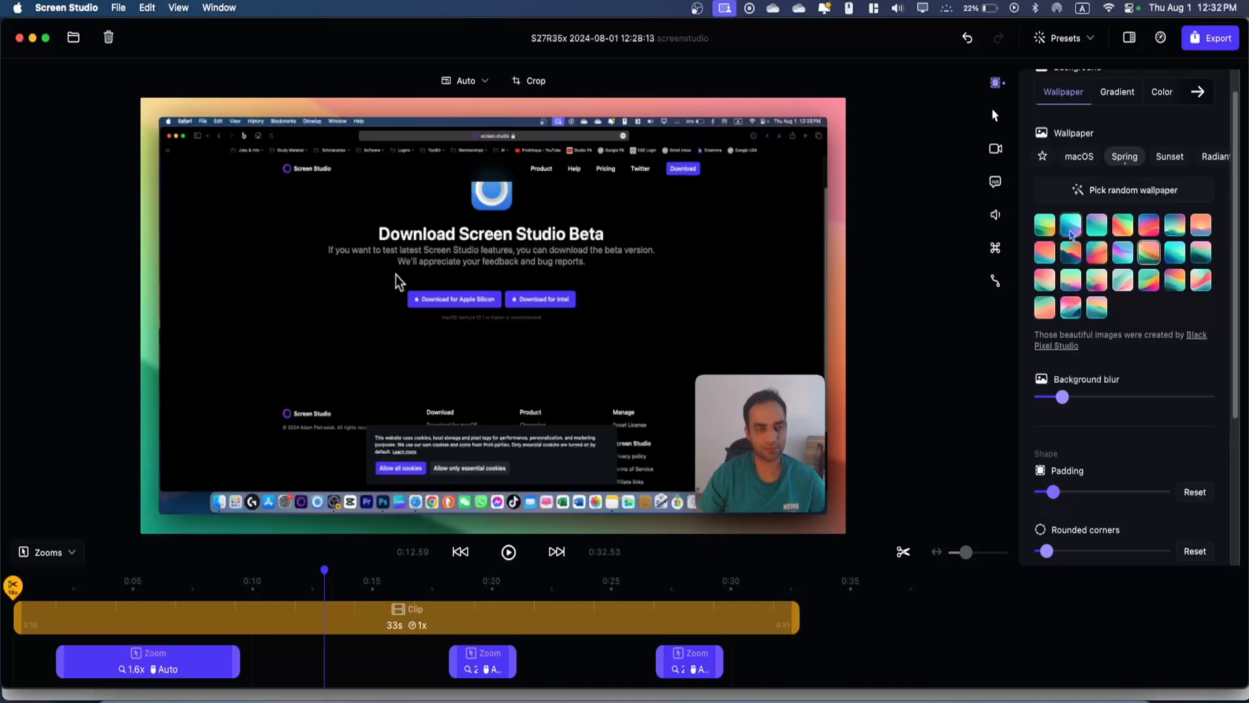
Step: Try the third Spring wallpaper as the background and replace it with the green and pink macOS wallpaper, fourth in its set
click(1096, 225)
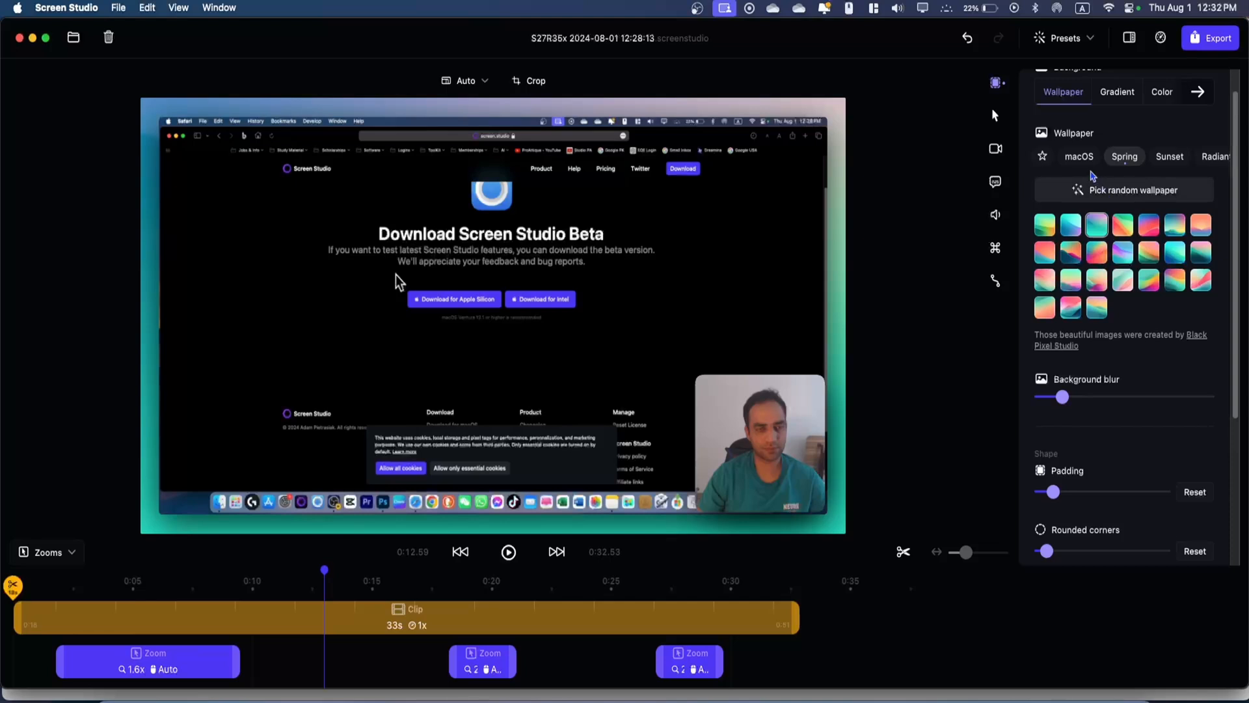
click(1081, 159)
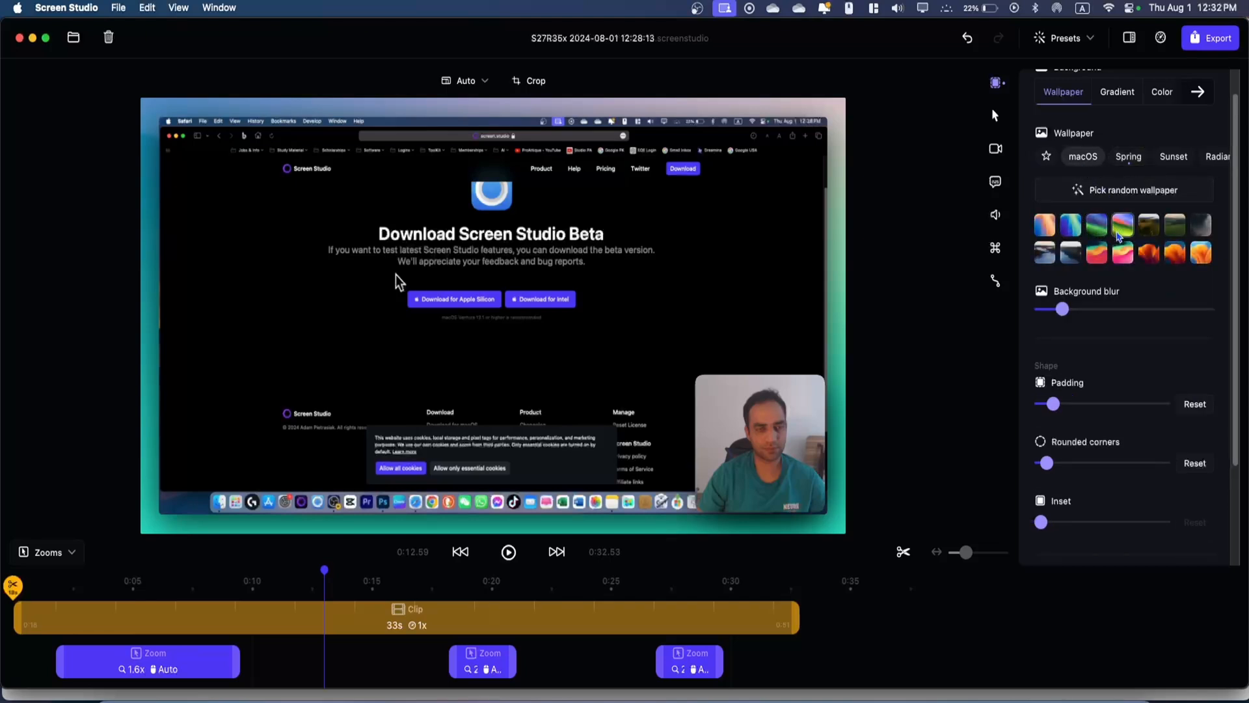
click(1122, 226)
scroll(1106, 333, down, 1)
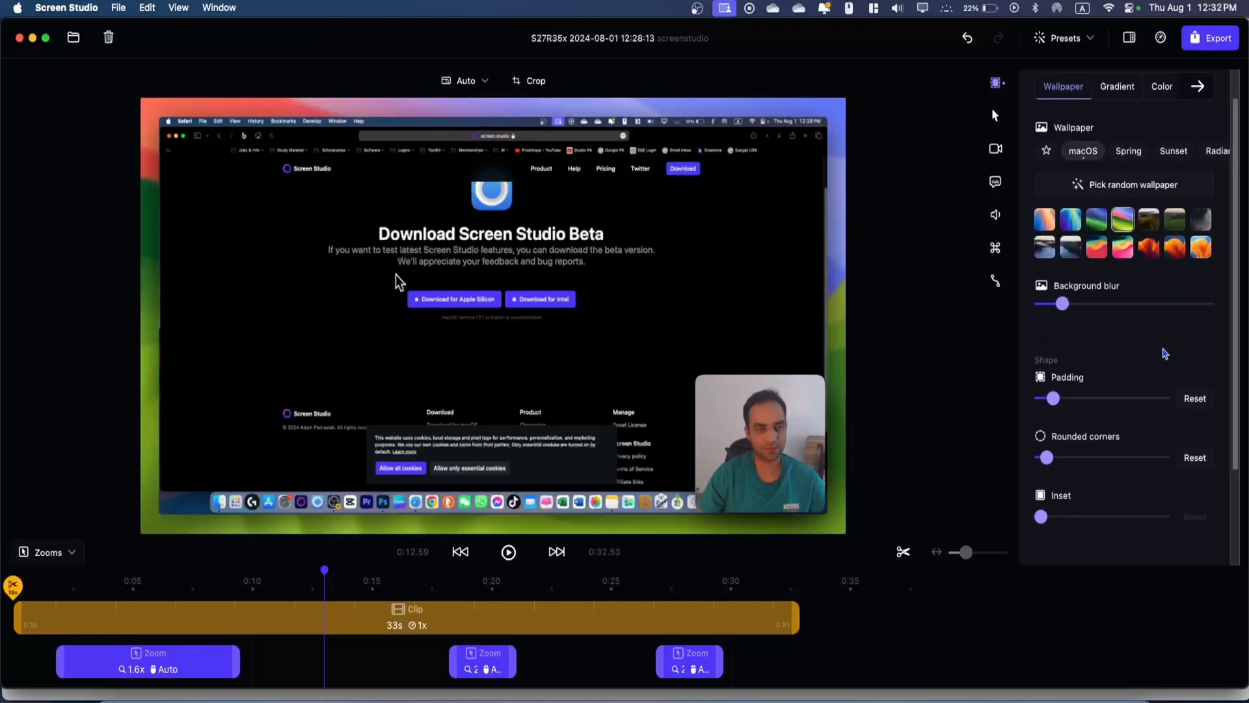
Step: Try the maximum background blur, settle it at about 30%, and widen the recording's padding slightly
drag(1065, 322, 1224, 313)
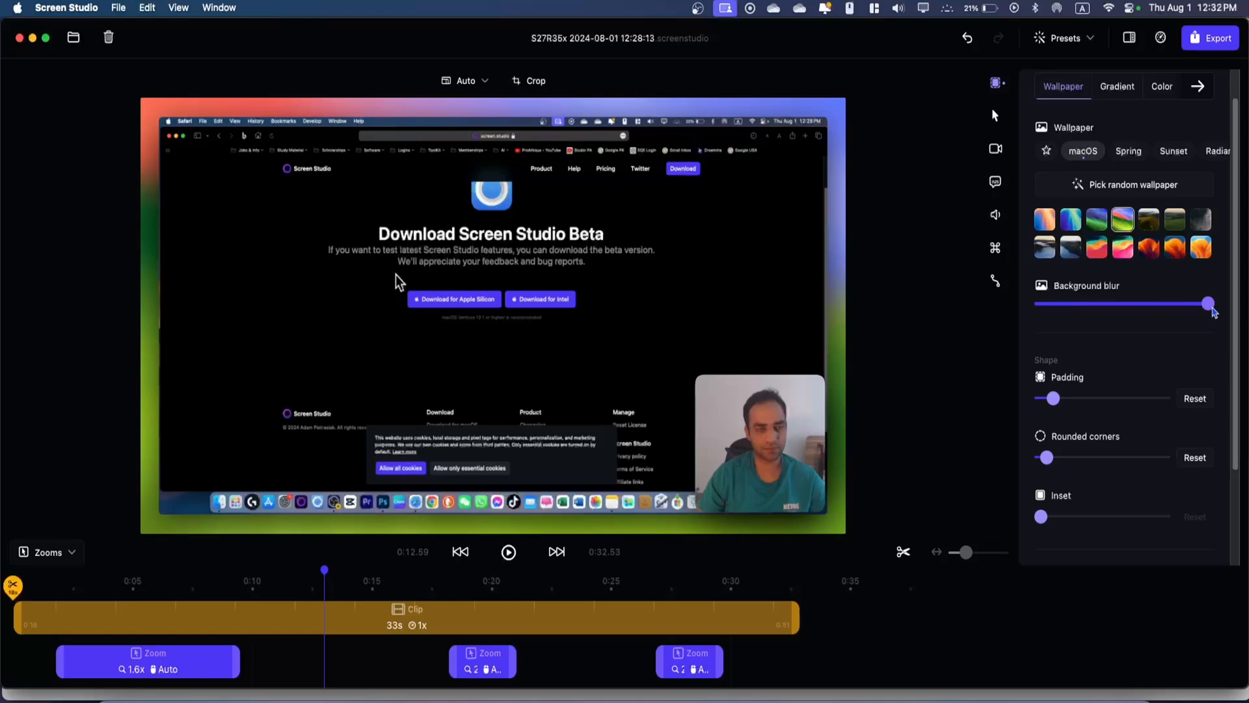
drag(1208, 304, 1088, 304)
mouse_move(1054, 398)
mouse_down()
mouse_move(1148, 397)
mouse_move(1059, 399)
mouse_up()
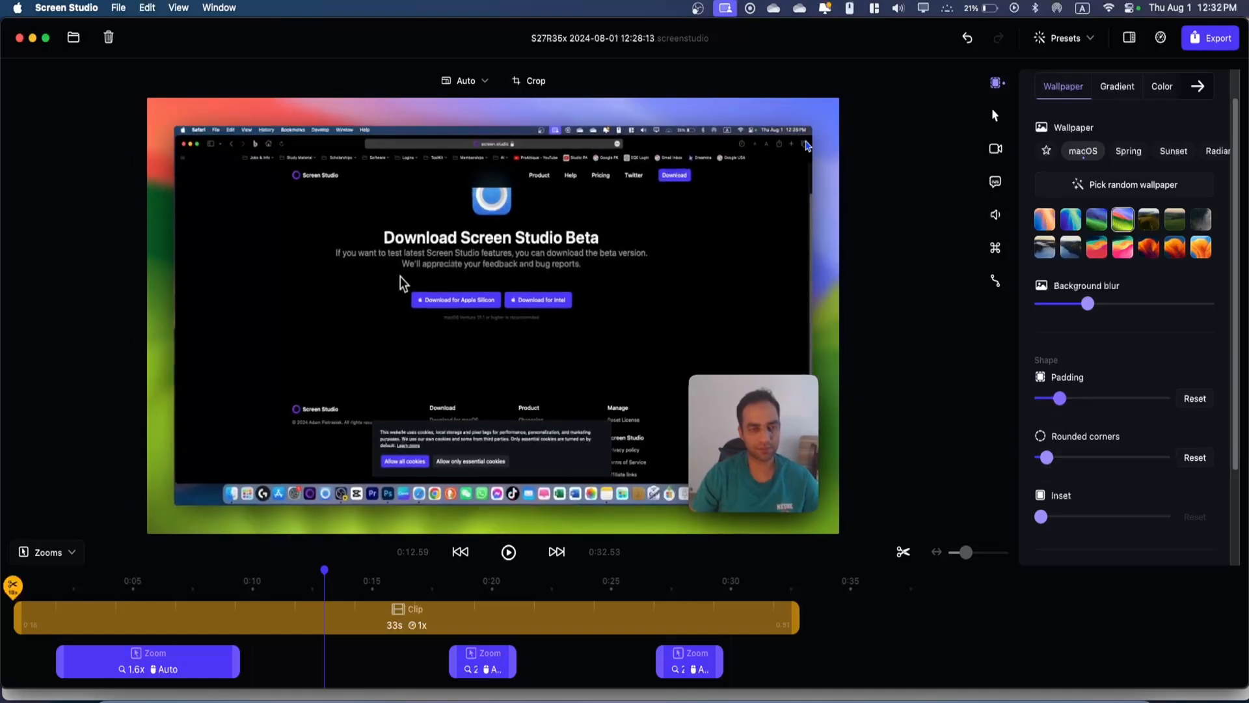
Step: Increase the recording's rounded corners to a little over a third of the range and set the inset to 60
drag(1055, 458, 1085, 456)
drag(1041, 514, 1163, 514)
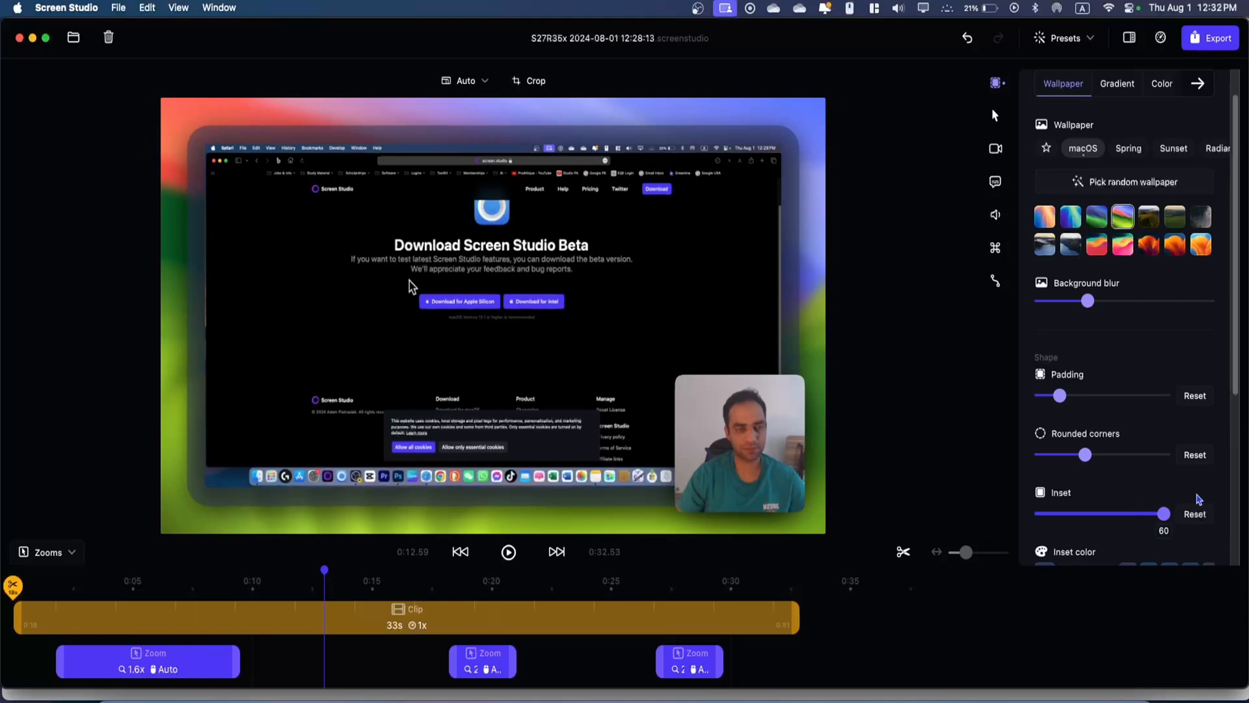
Step: Try a suggested blue for the inset color and replace it with custom white, #FFFFFF
scroll(1165, 423, down, 3)
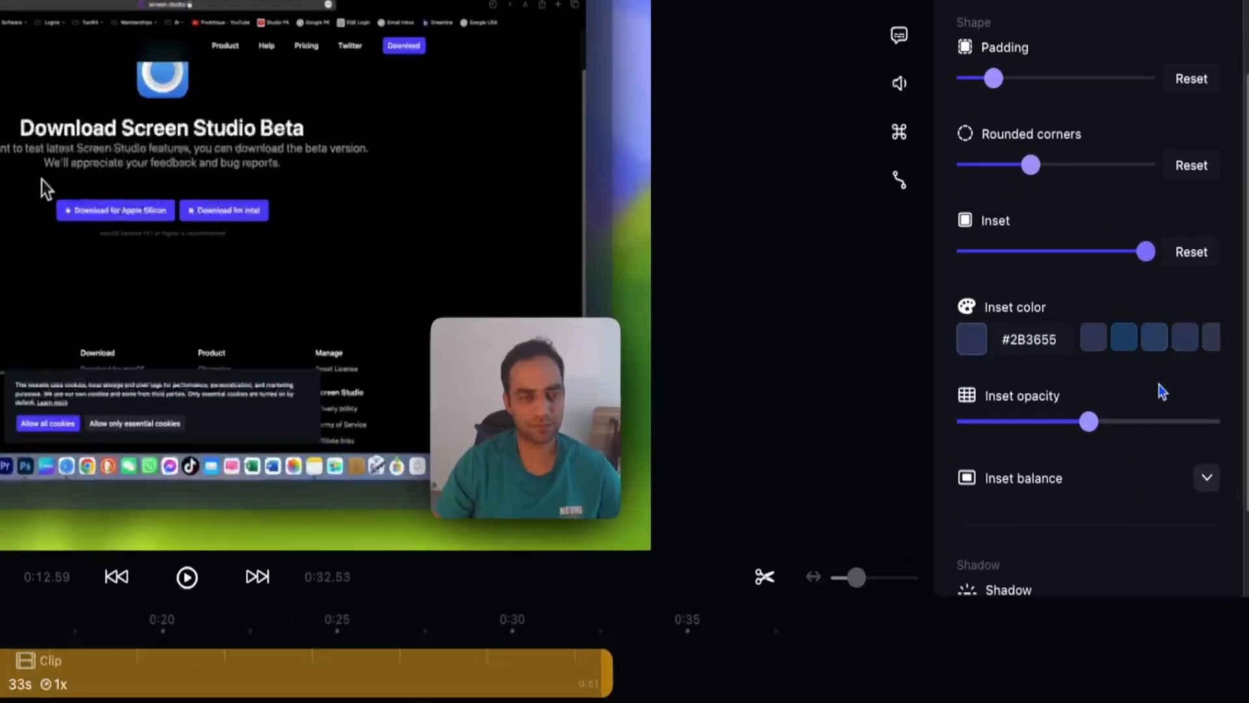
click(1152, 338)
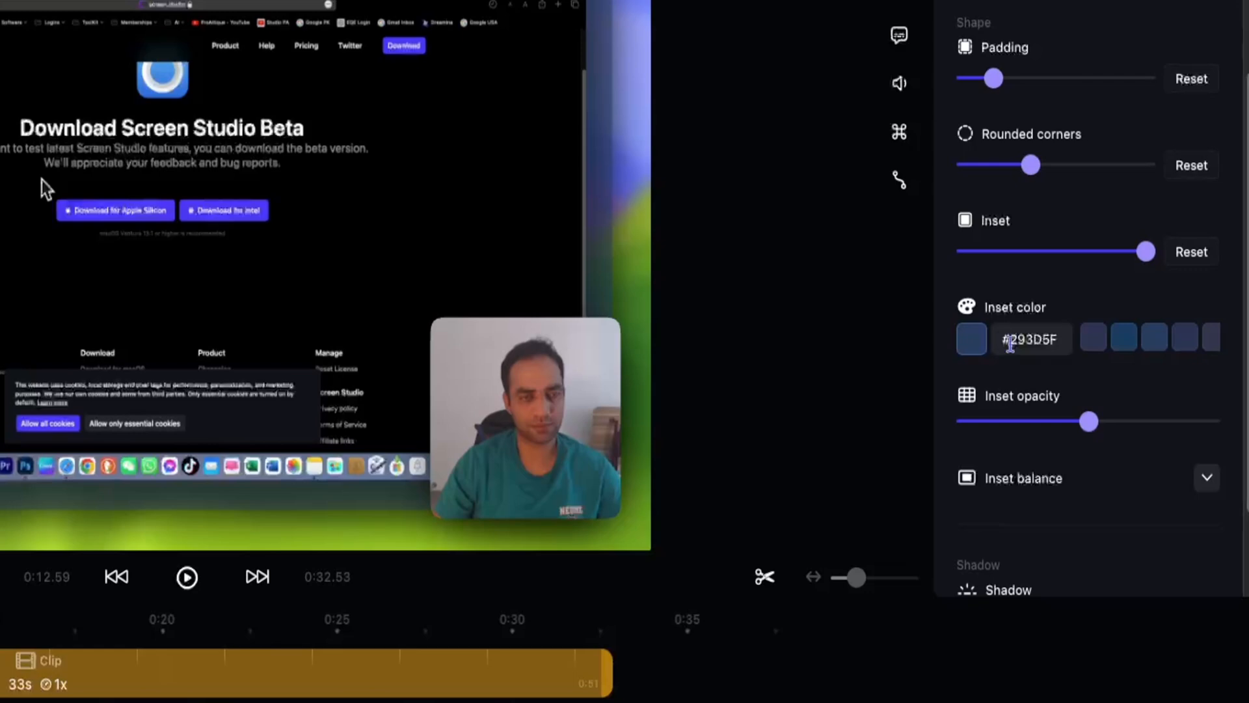
click(970, 339)
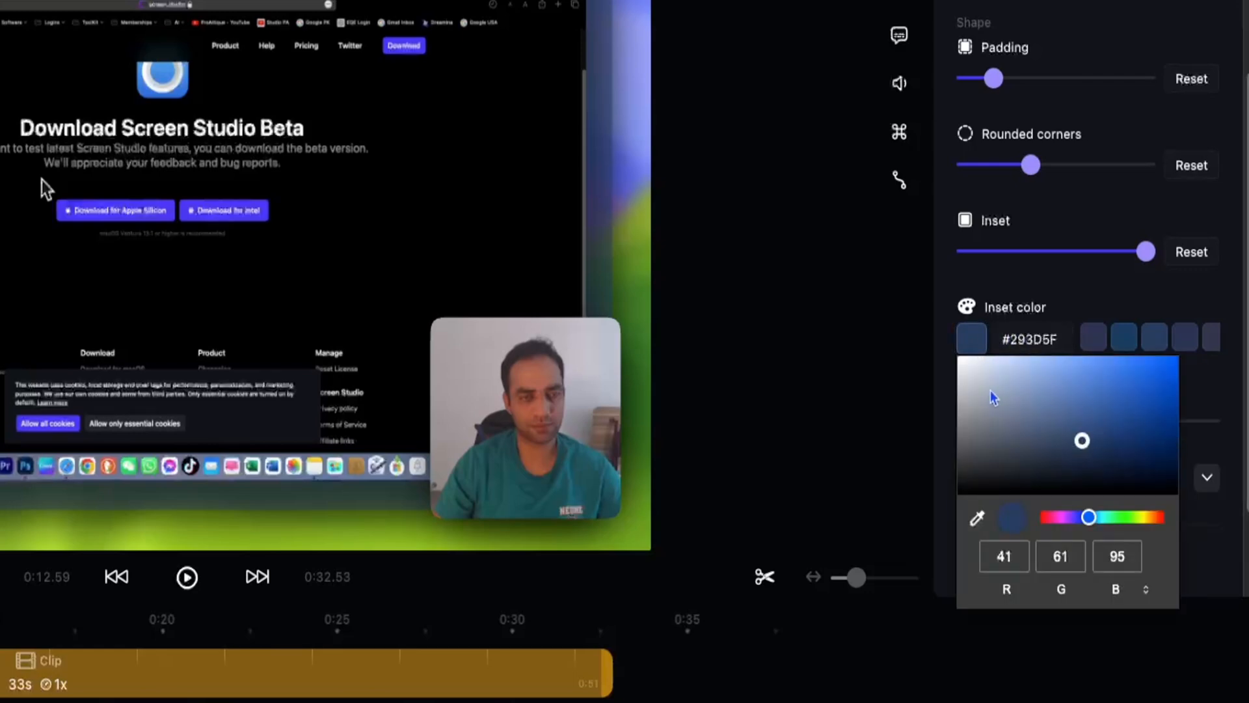
drag(999, 398, 944, 346)
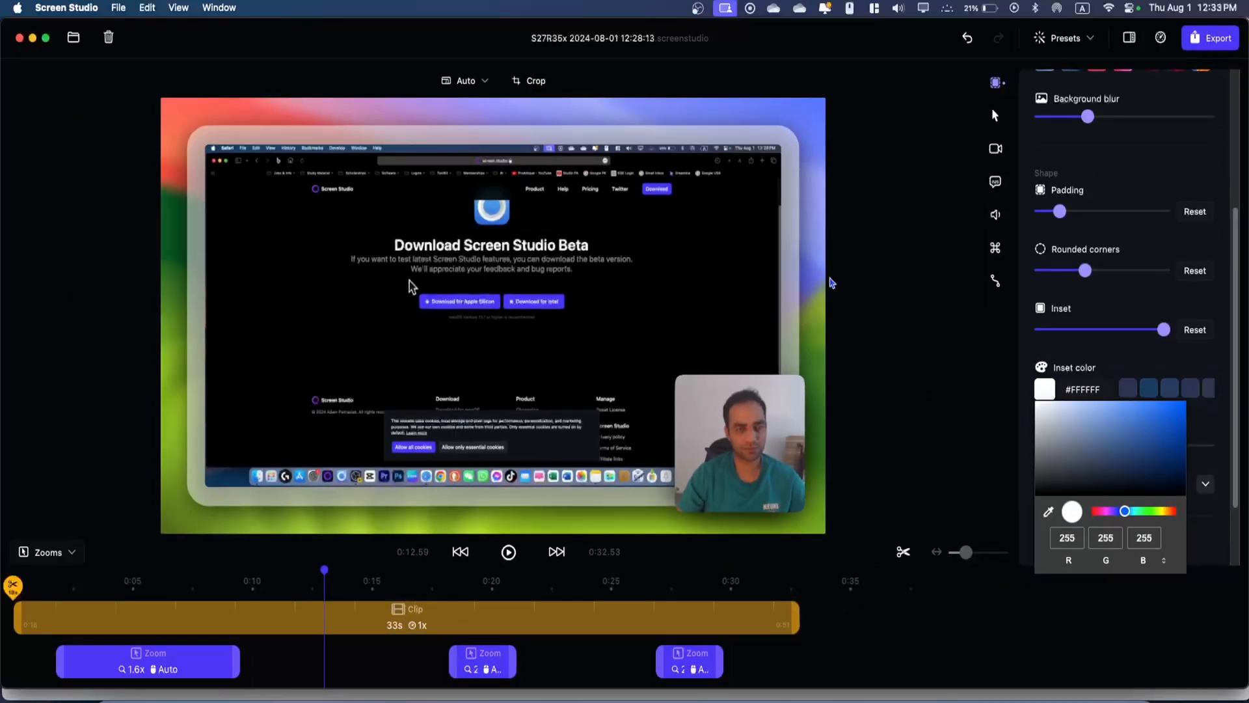
click(1129, 362)
Step: Reduce the rounded corners and the inset to a thin border, and raise the inset opacity to its maximum
drag(1164, 330, 1069, 347)
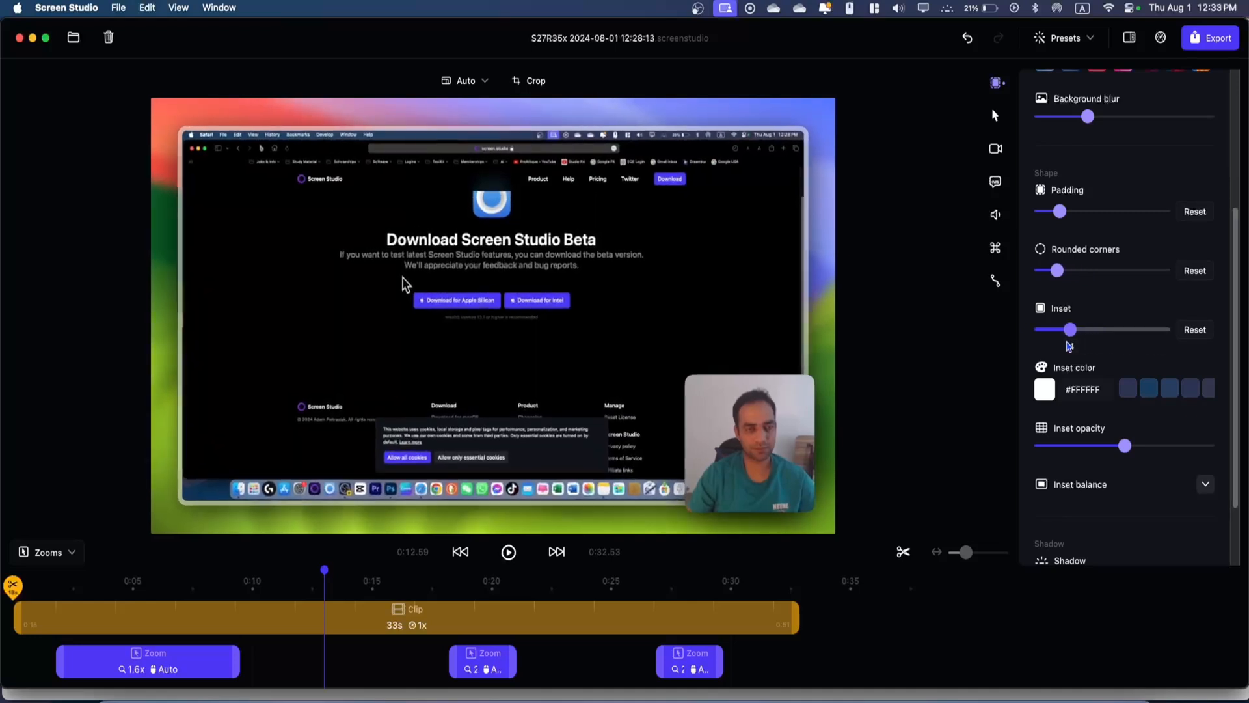
scroll(1128, 445, down, 2)
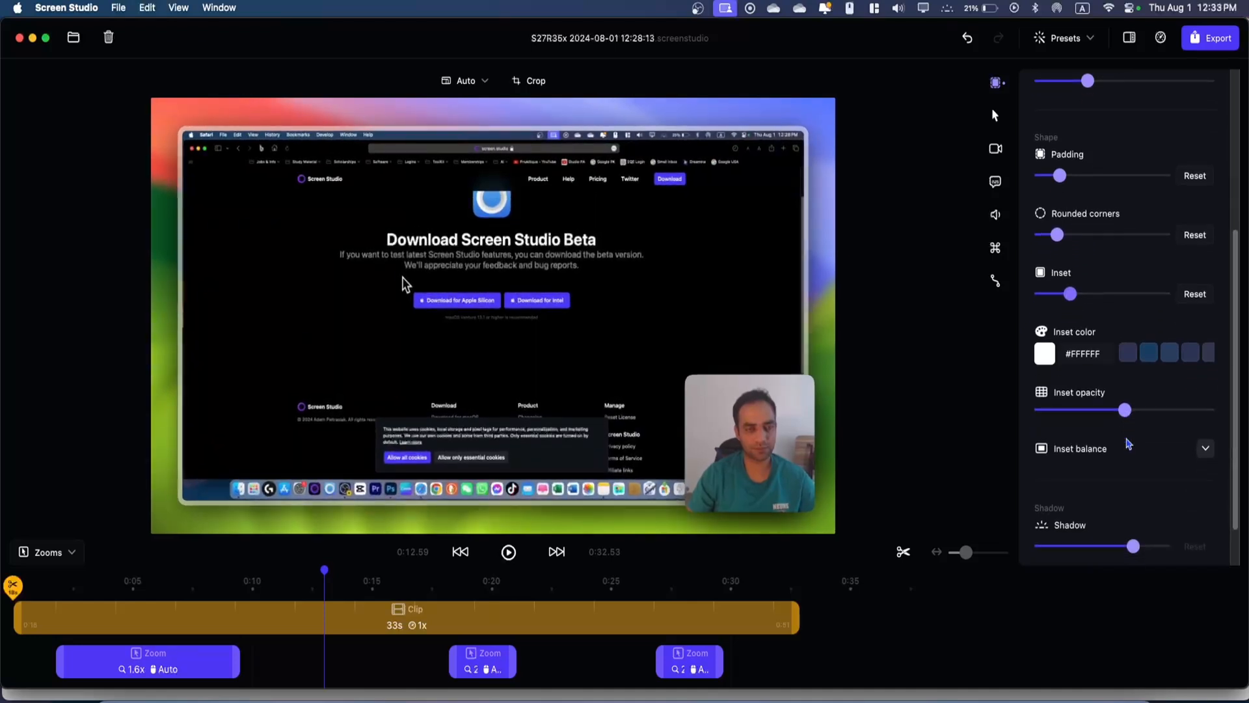
drag(1121, 414, 1248, 395)
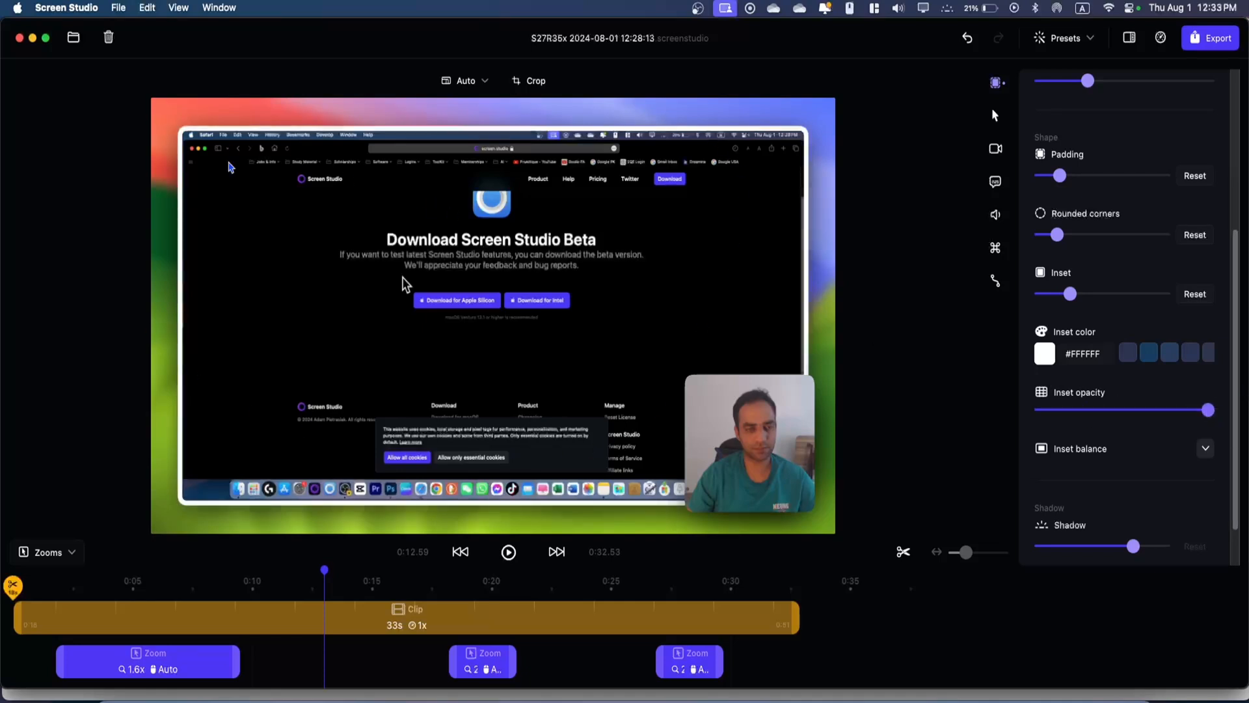
Step: Lower the recording's shadow to slightly under half and expand the advanced shadow settings
scroll(1135, 541, down, 2)
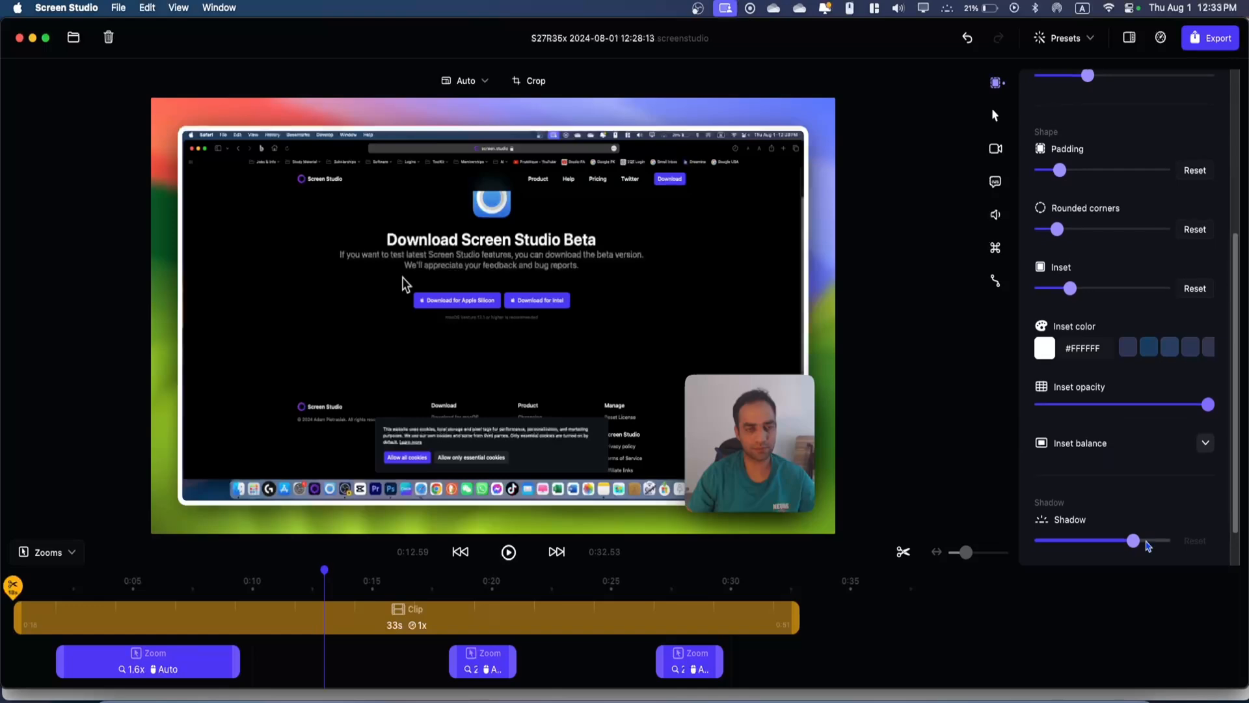
drag(1063, 519, 1097, 518)
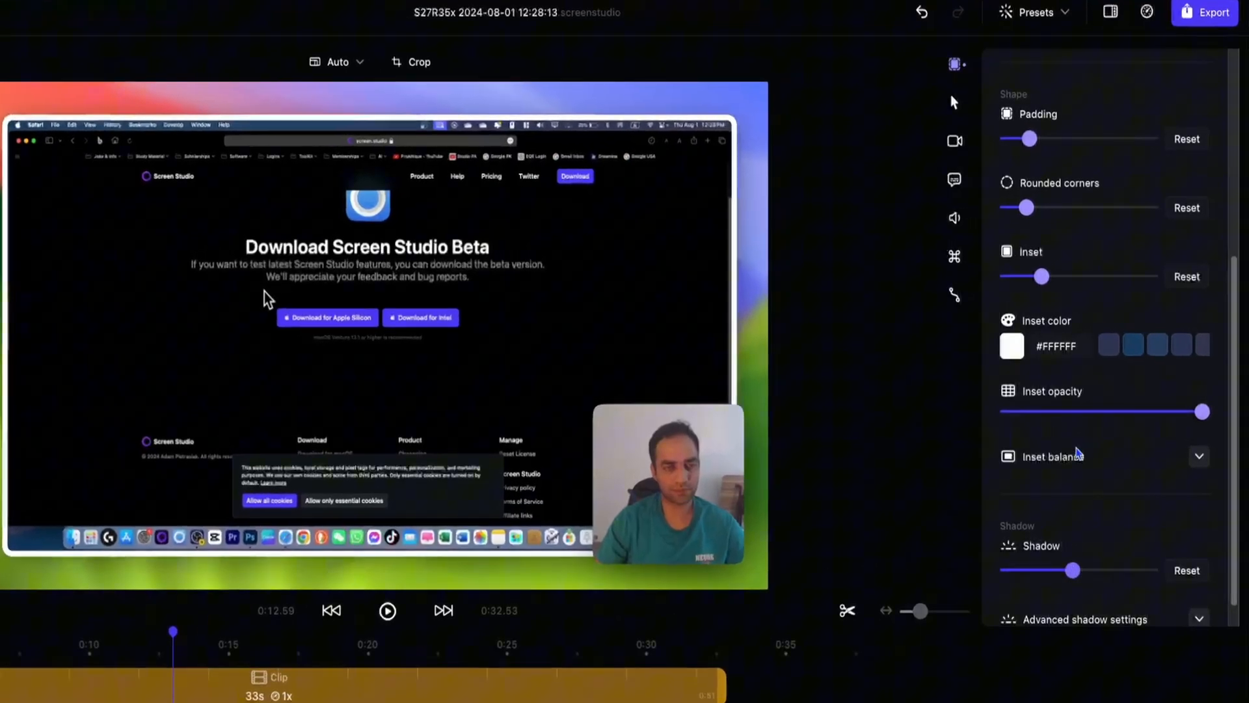
scroll(1076, 452, down, 2)
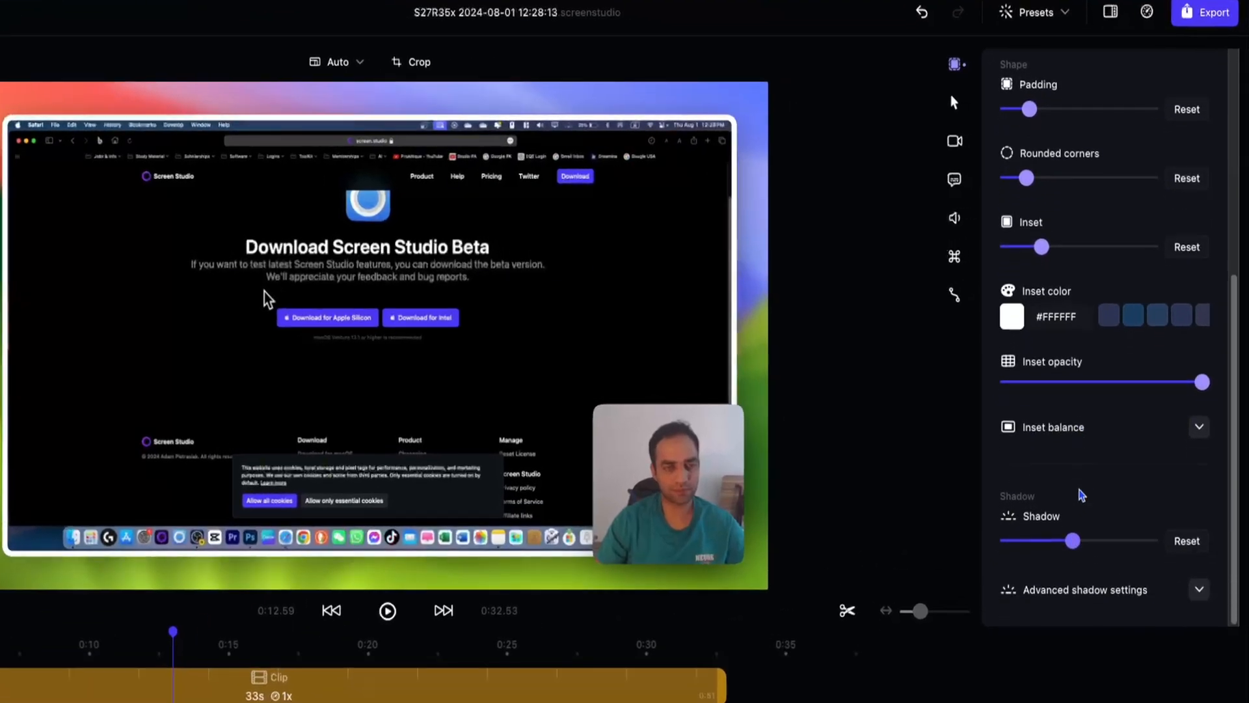
click(1200, 590)
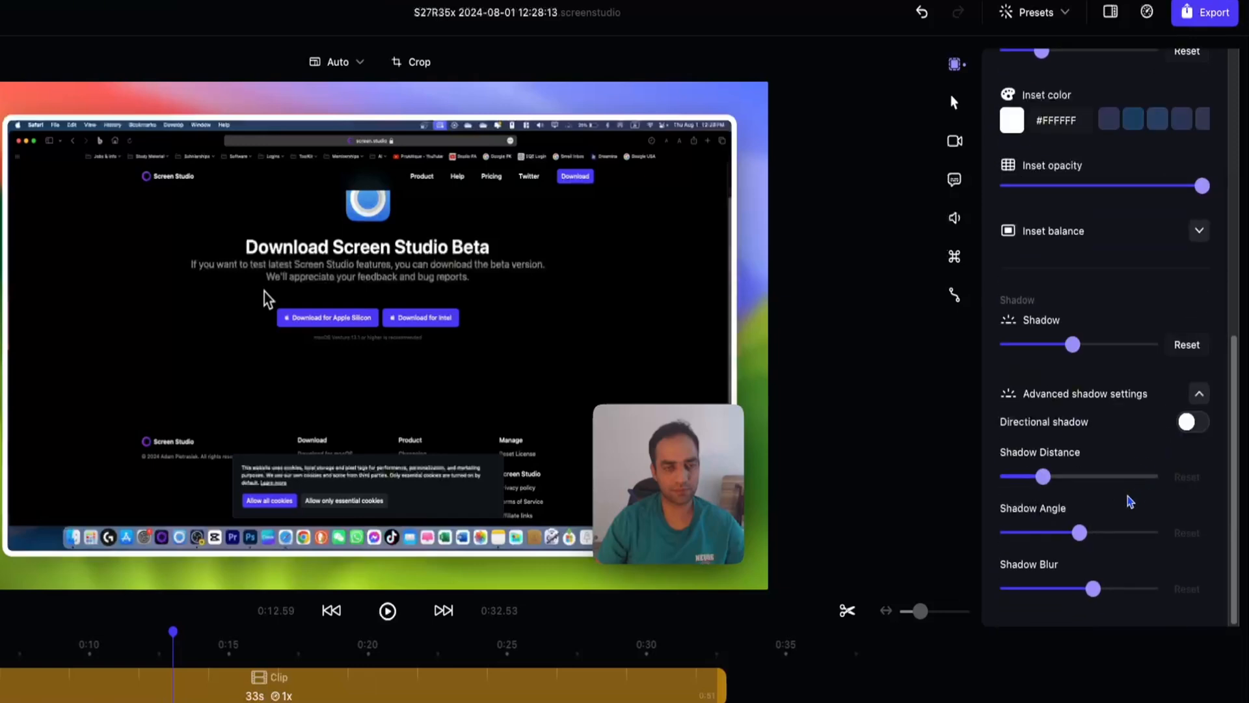
Step: Preview the Gradient and Color background types and return to the Wallpaper background
scroll(1079, 534, up, 10)
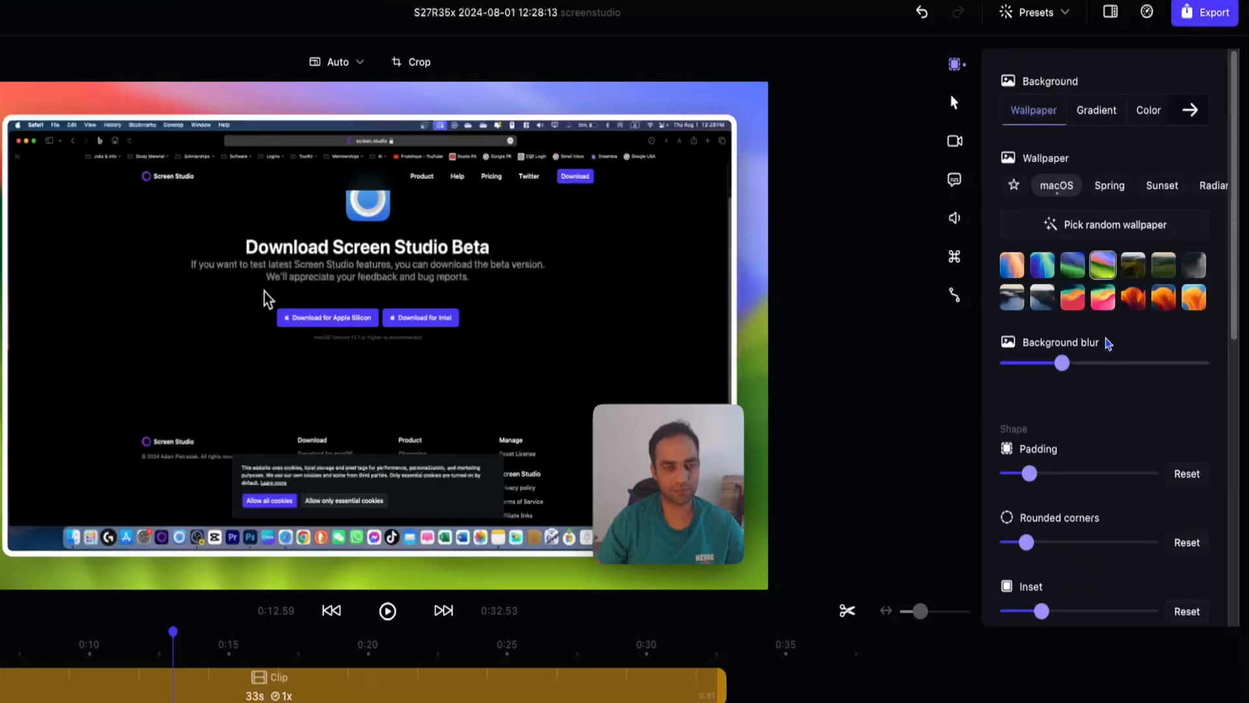
click(1094, 114)
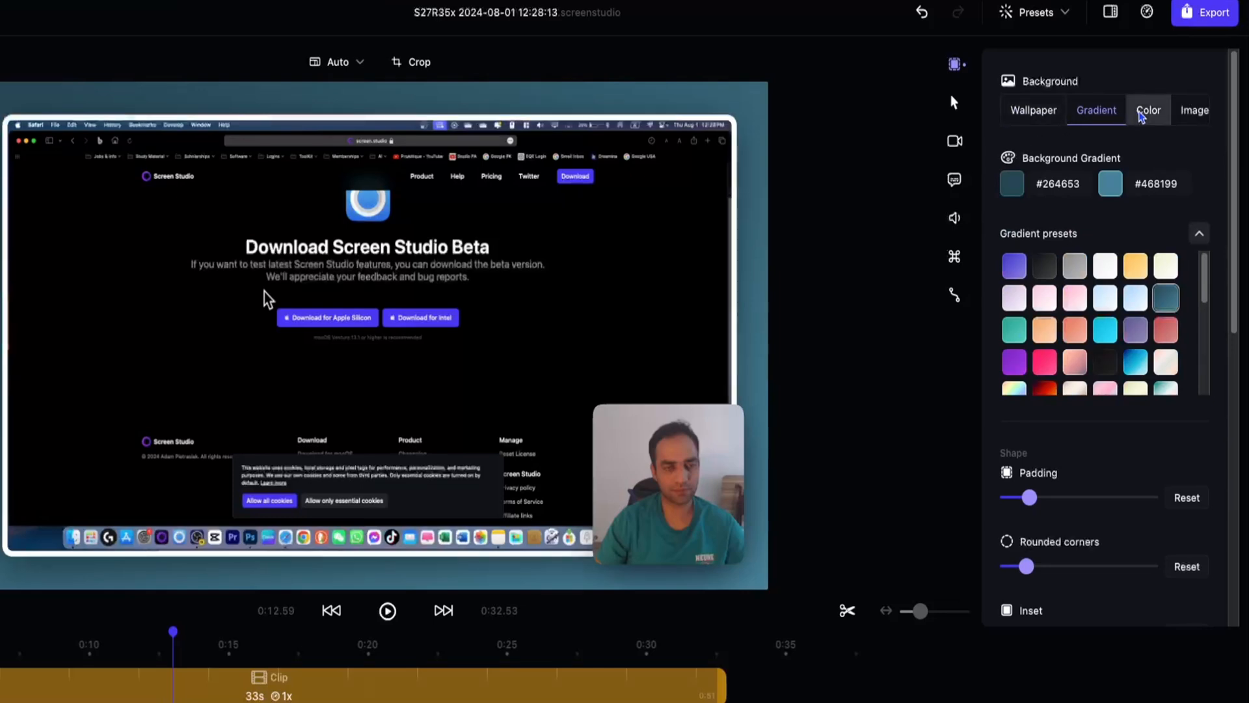
click(1146, 114)
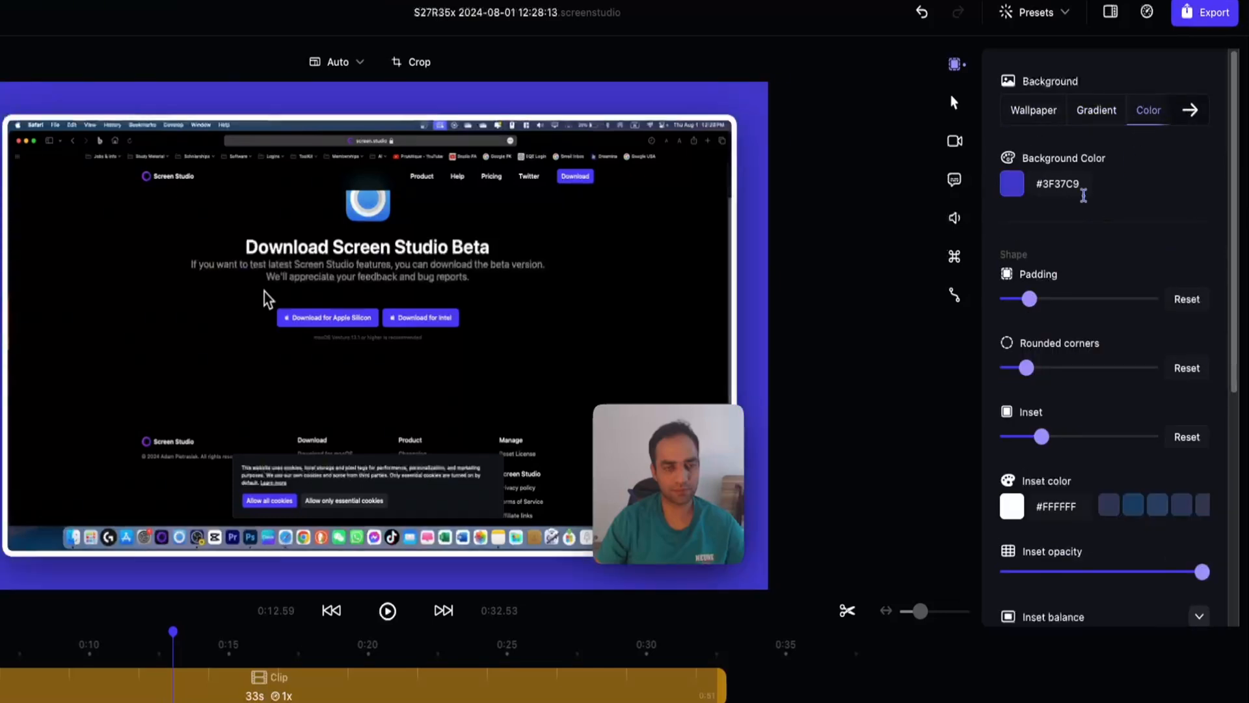
click(1048, 114)
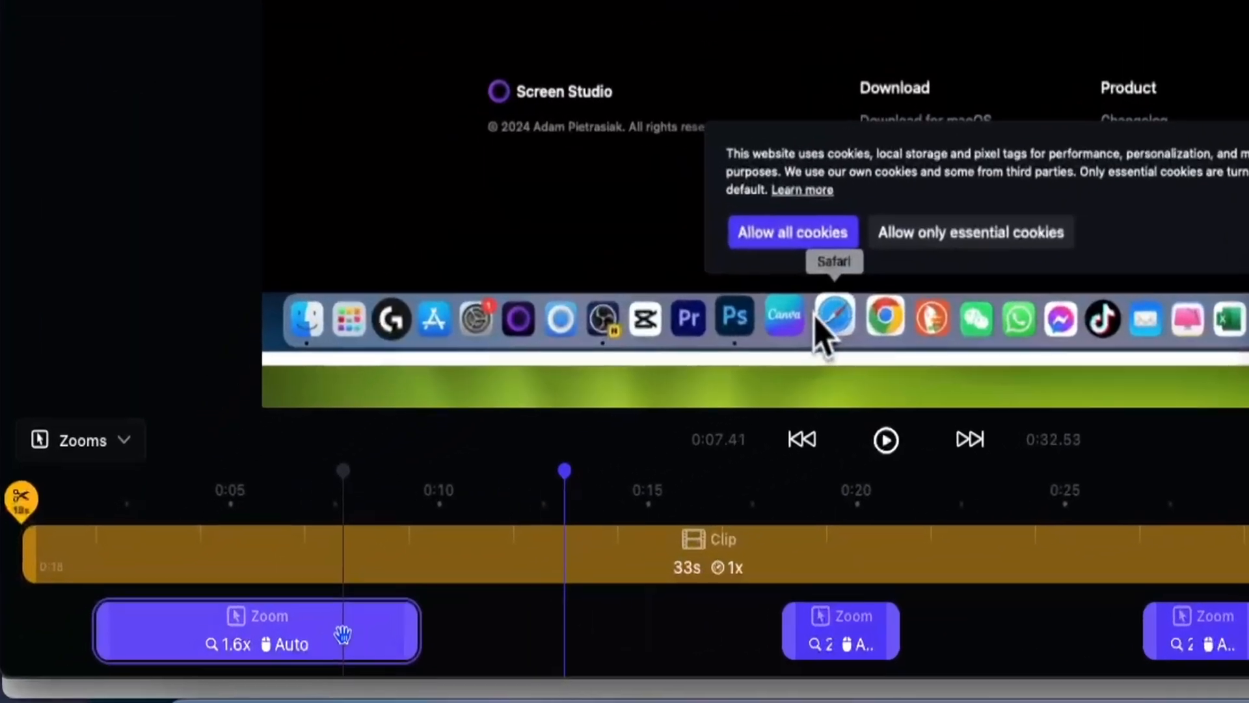
Step: Select the first zoom block, try a zoom level of about 238%, and bring it down to about 155%
click(343, 635)
click(288, 517)
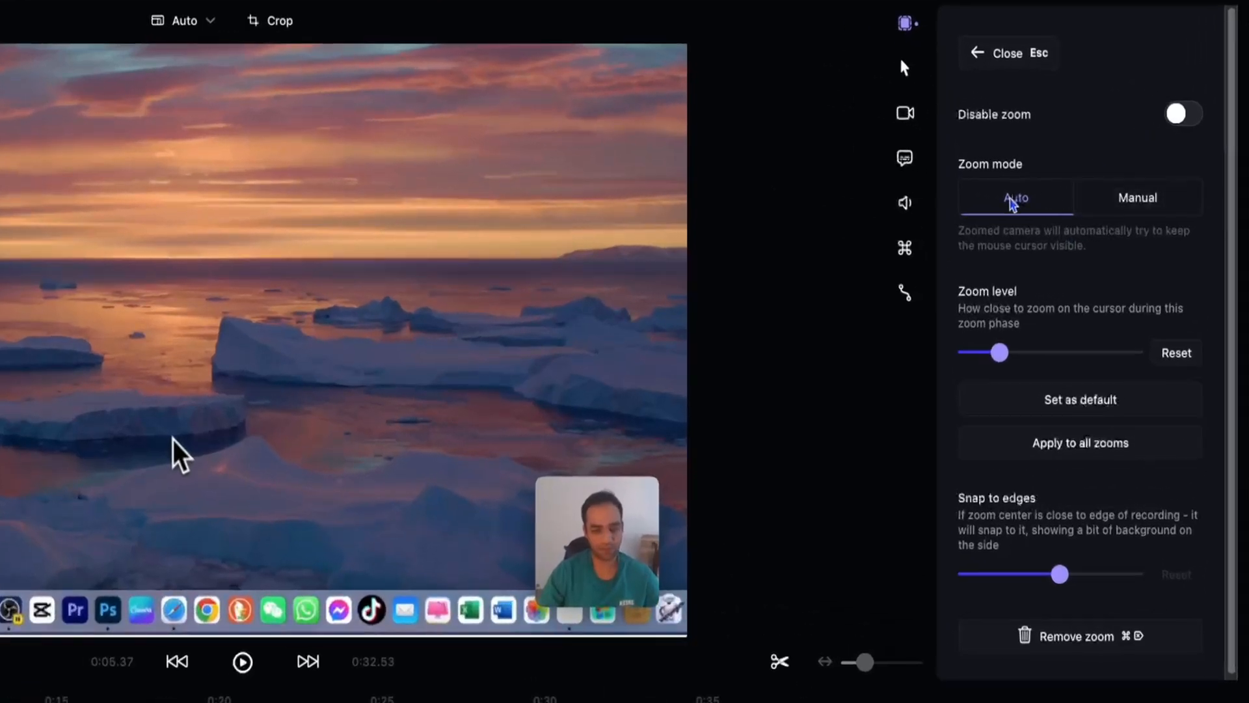
mouse_move(1000, 362)
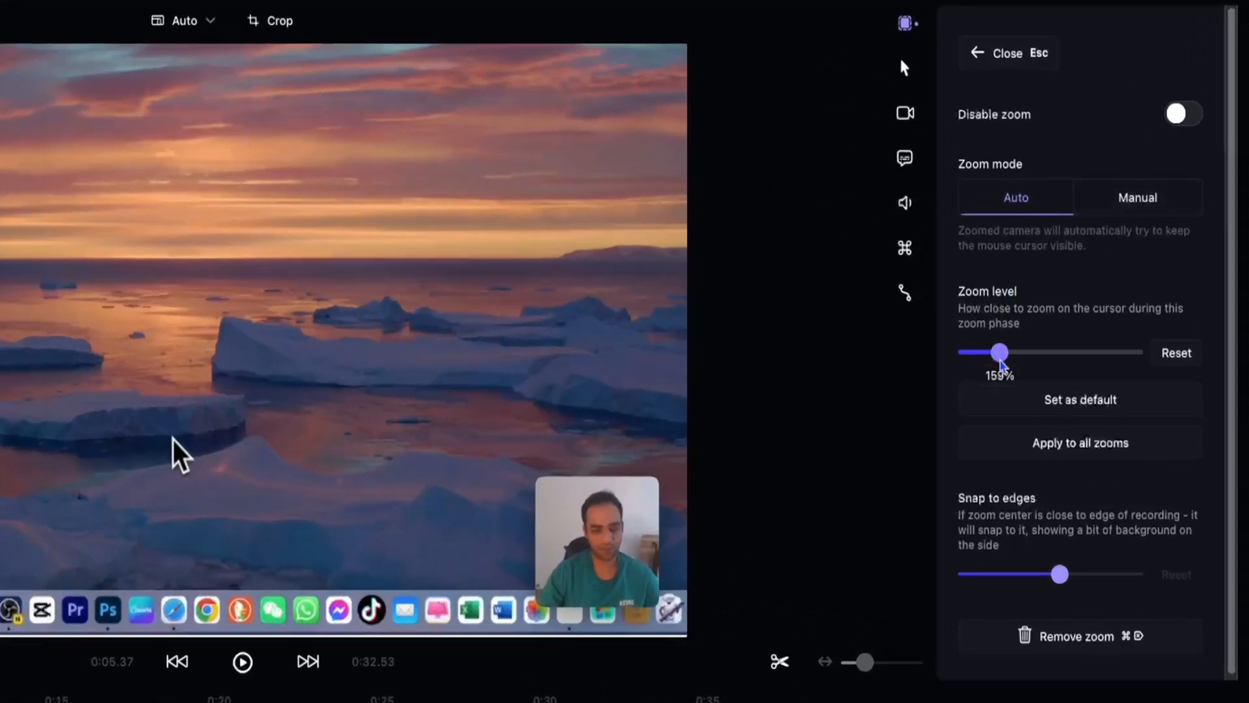
drag(1000, 361, 1042, 367)
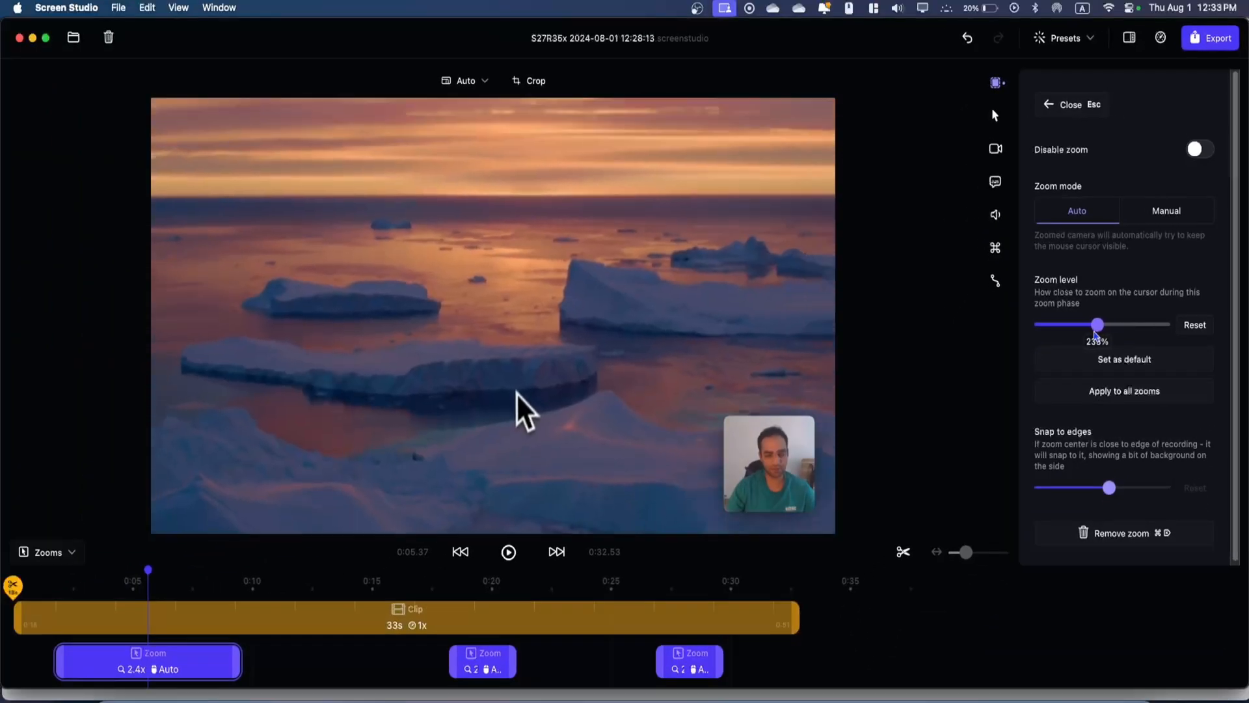
drag(1095, 335, 1063, 336)
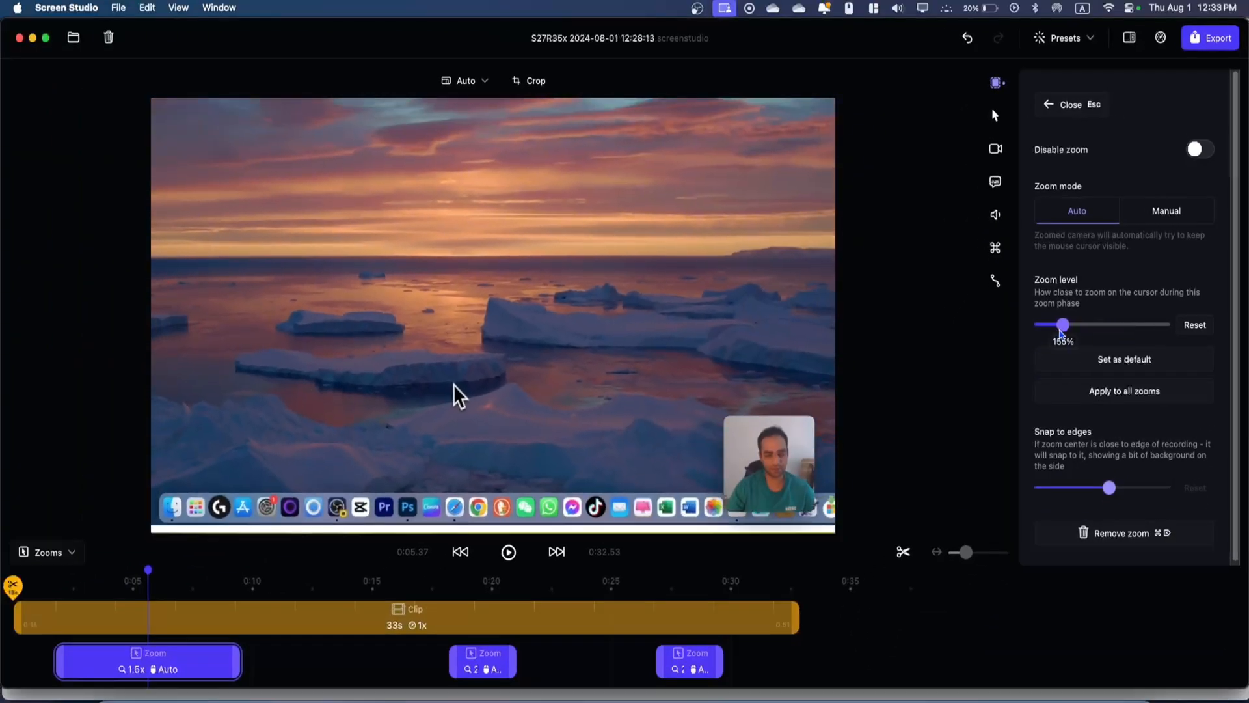
Step: Switch the first zoom to Manual mode, try its focus point at the upper-right corner of the recording, and move it back near the centre
click(1167, 216)
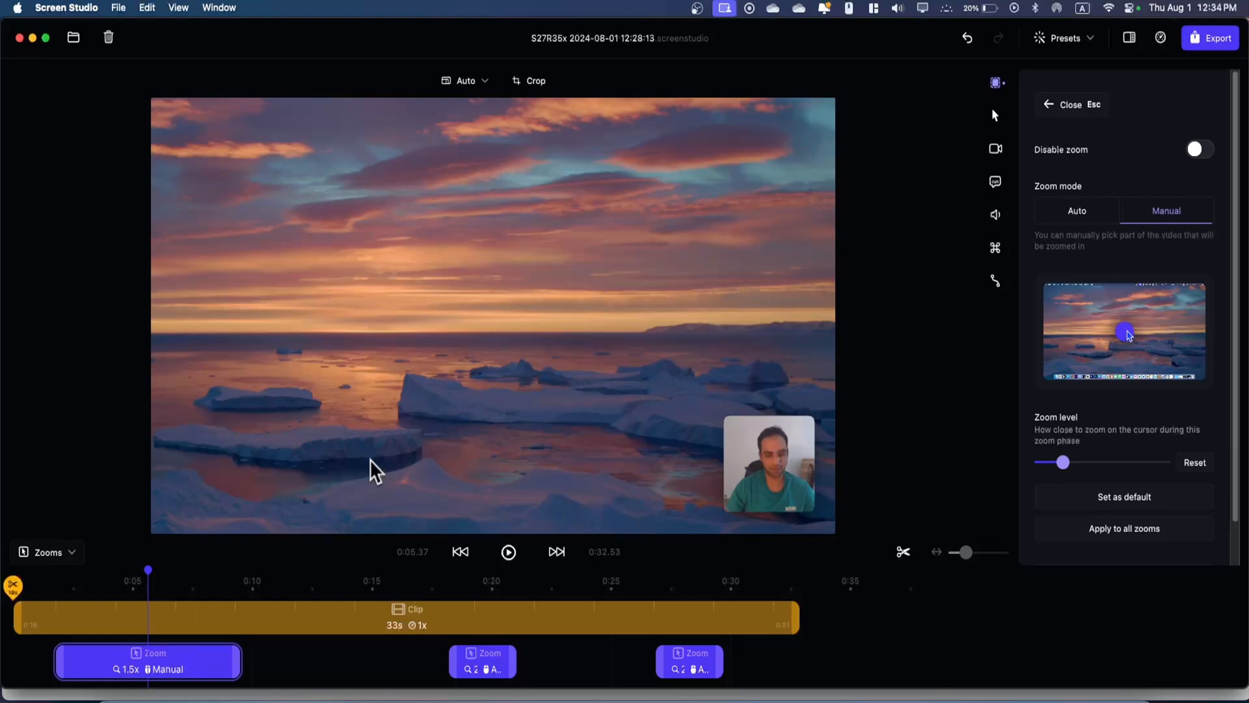
drag(1129, 335, 1201, 296)
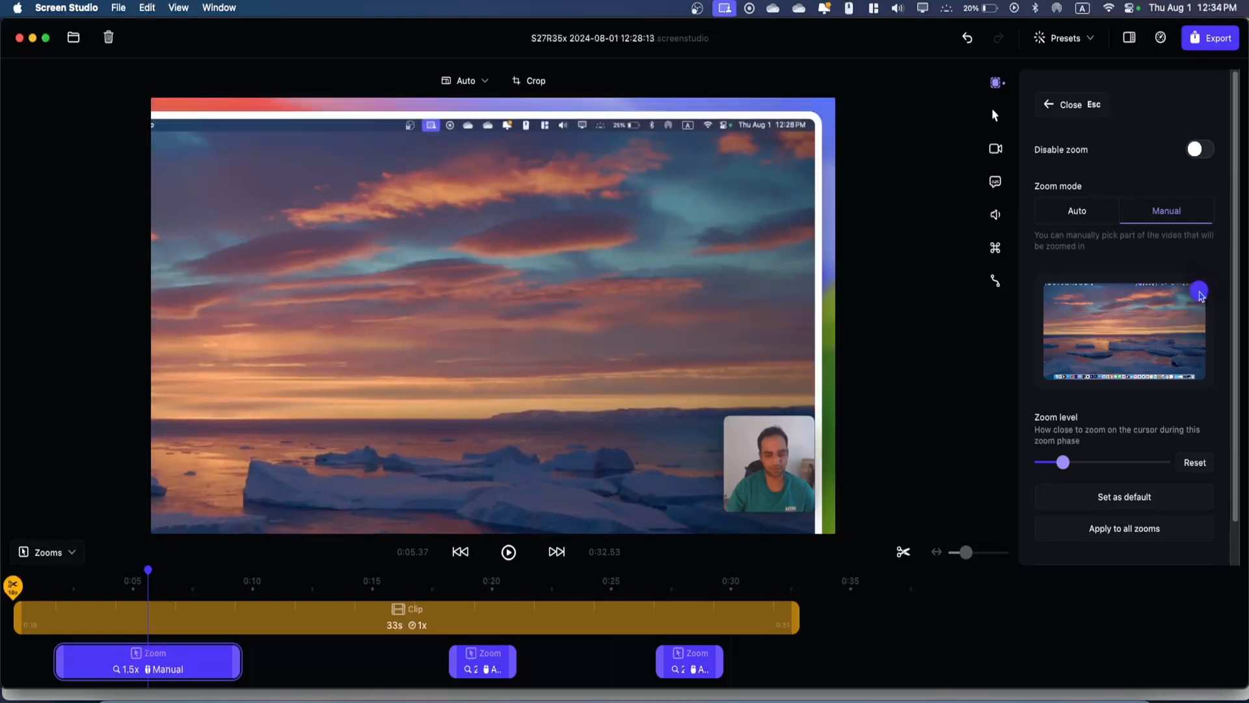
drag(1201, 296, 1121, 338)
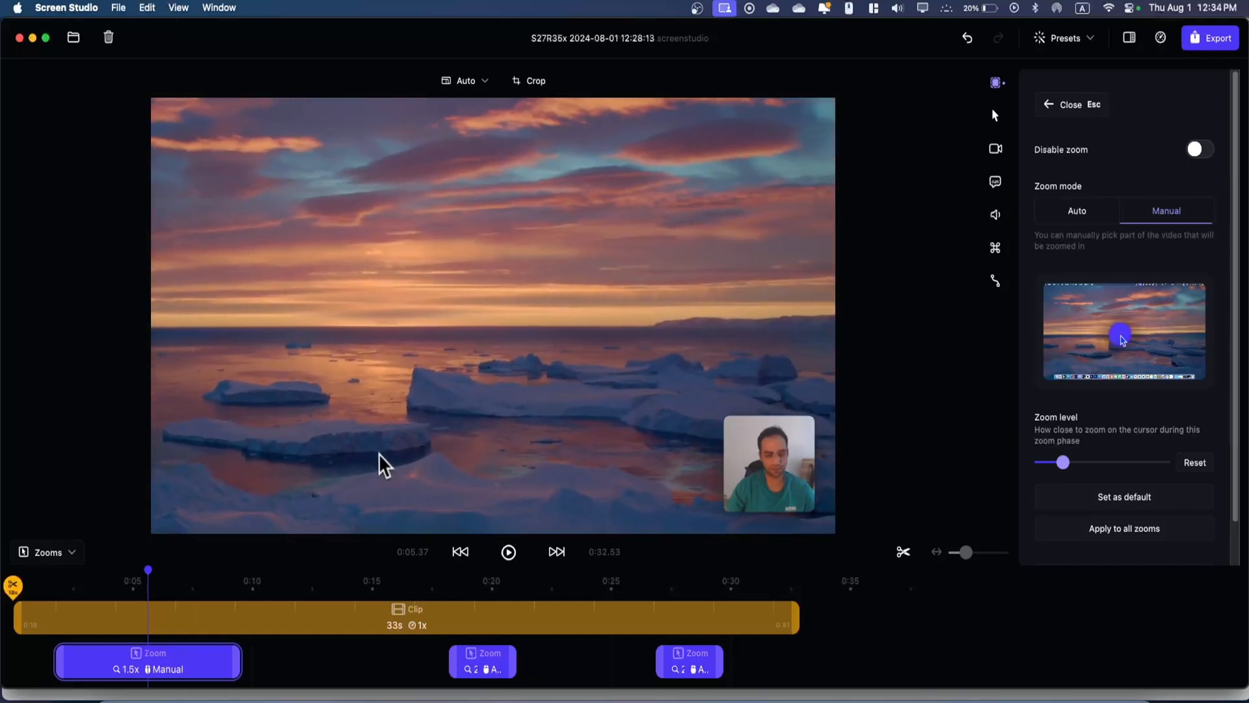
Step: Set the first zoom's level to 100% and its zoom mode to Auto
scroll(1146, 365, down, 1)
drag(1064, 461, 972, 469)
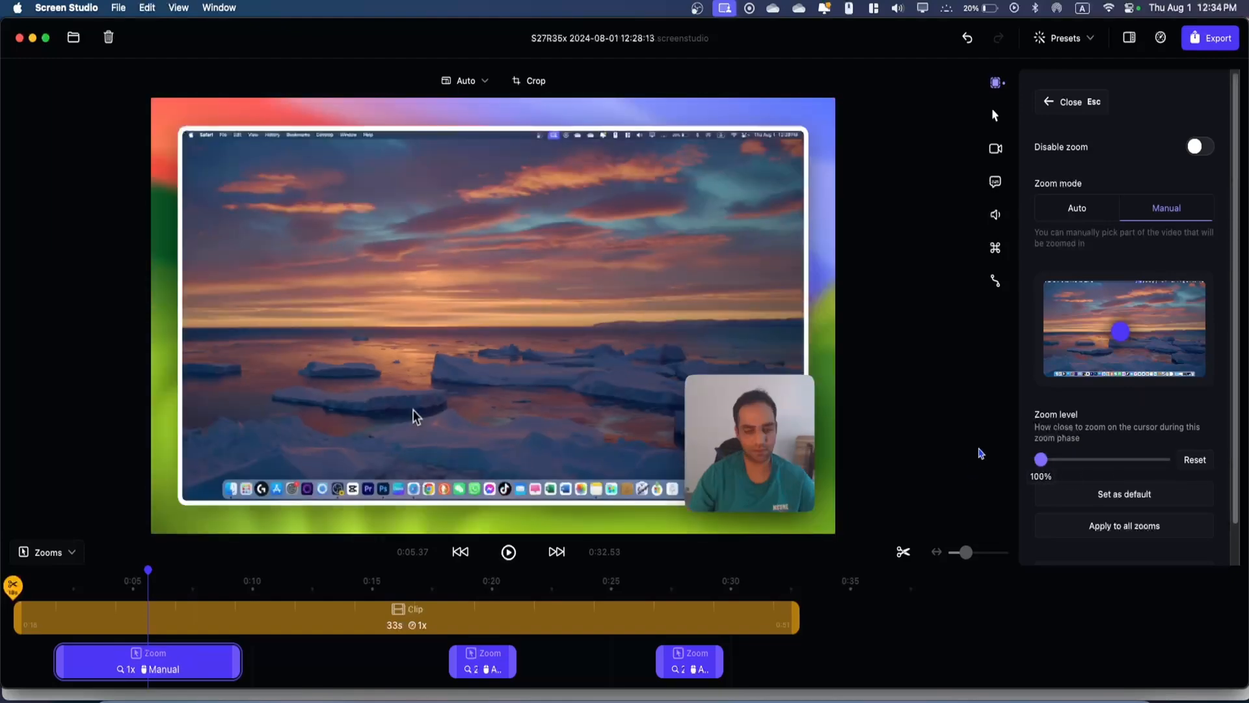
click(1077, 208)
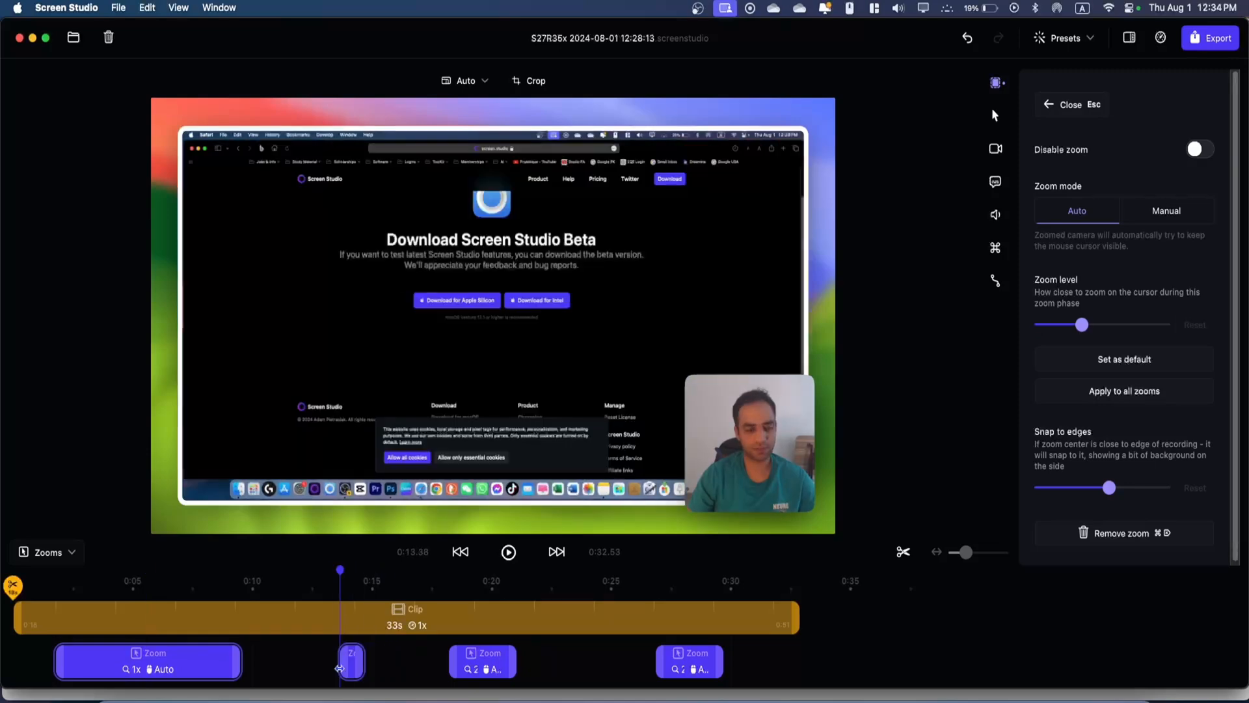
Step: Add two short adjacent zoom blocks to the timeline, starting at about 0:14 and 0:15
click(351, 661)
click(378, 660)
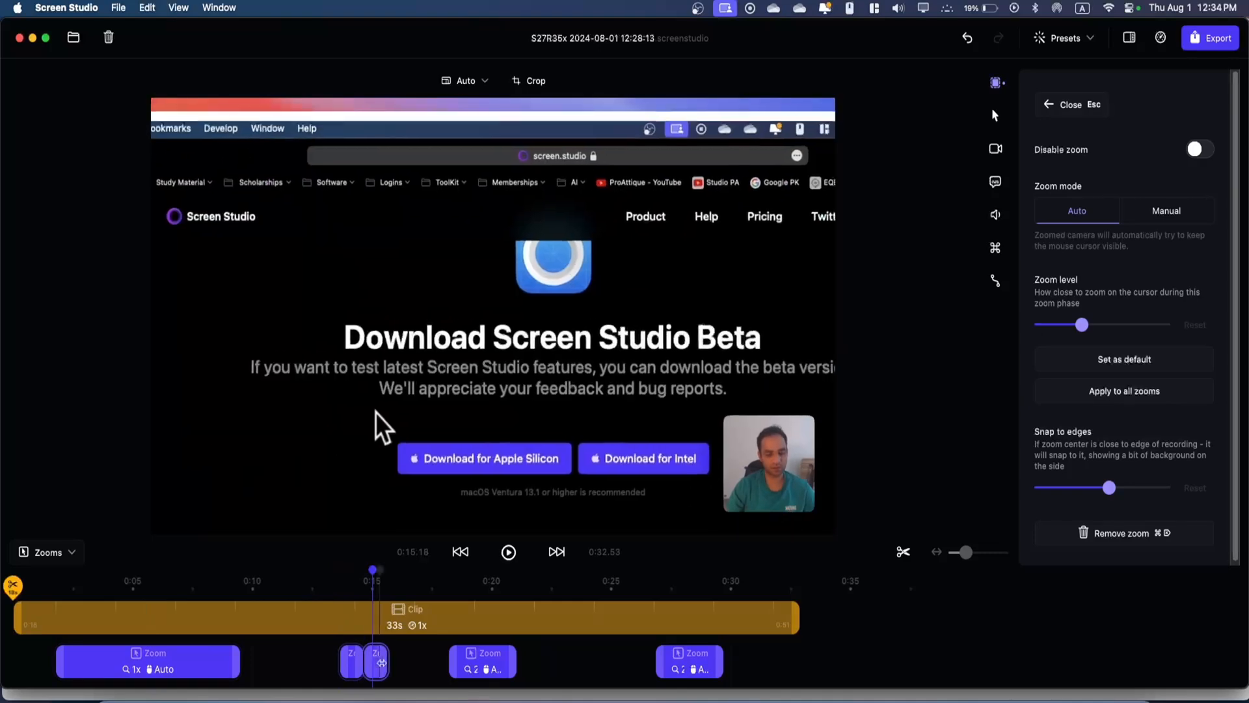
Step: Add a third short zoom block directly before the two adjacent ones, starting at about 0:13, and briefly preview it
click(336, 656)
key(space)
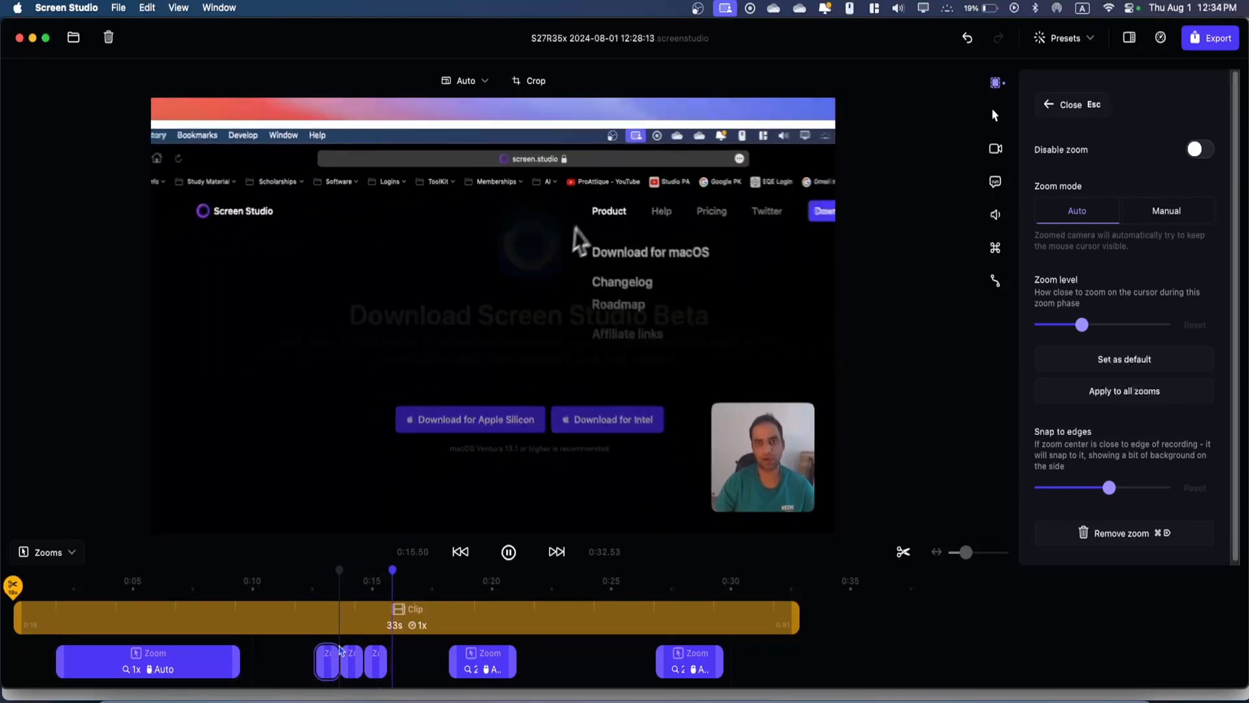
key(space)
Step: Open the cursor settings, try smaller and larger cursor sizes, and leave the size at slightly under half of its range
click(995, 118)
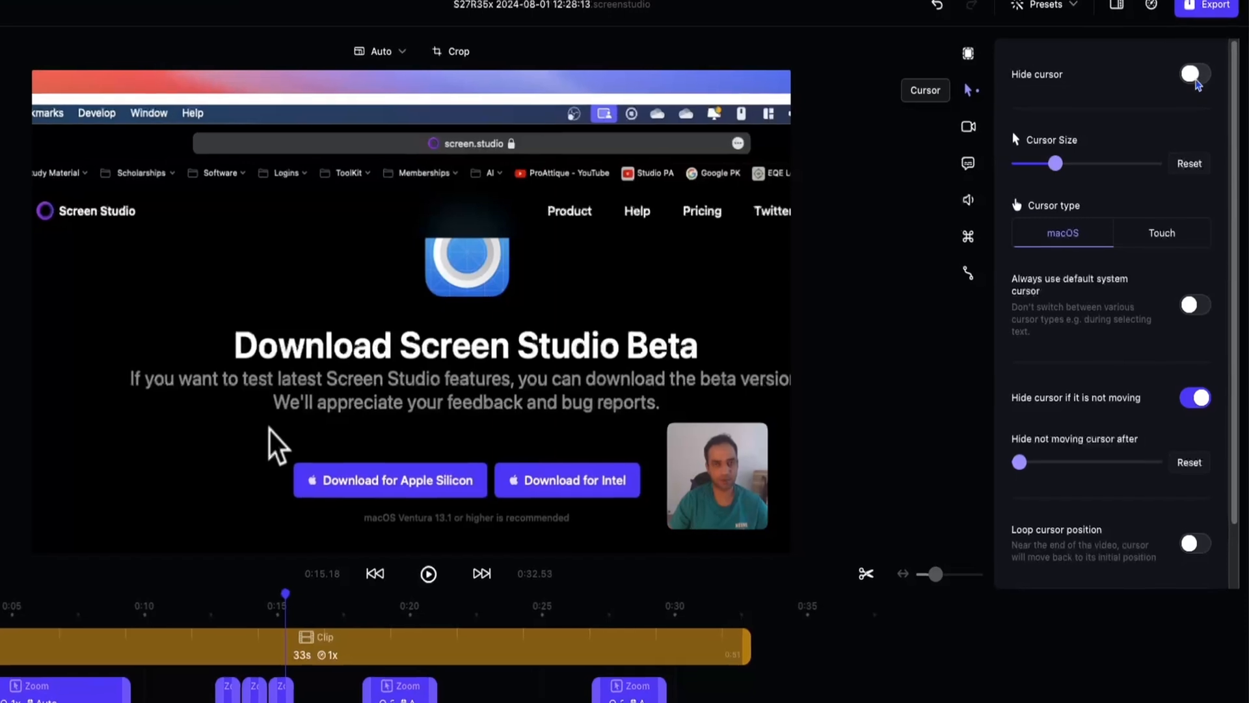
mouse_move(1055, 165)
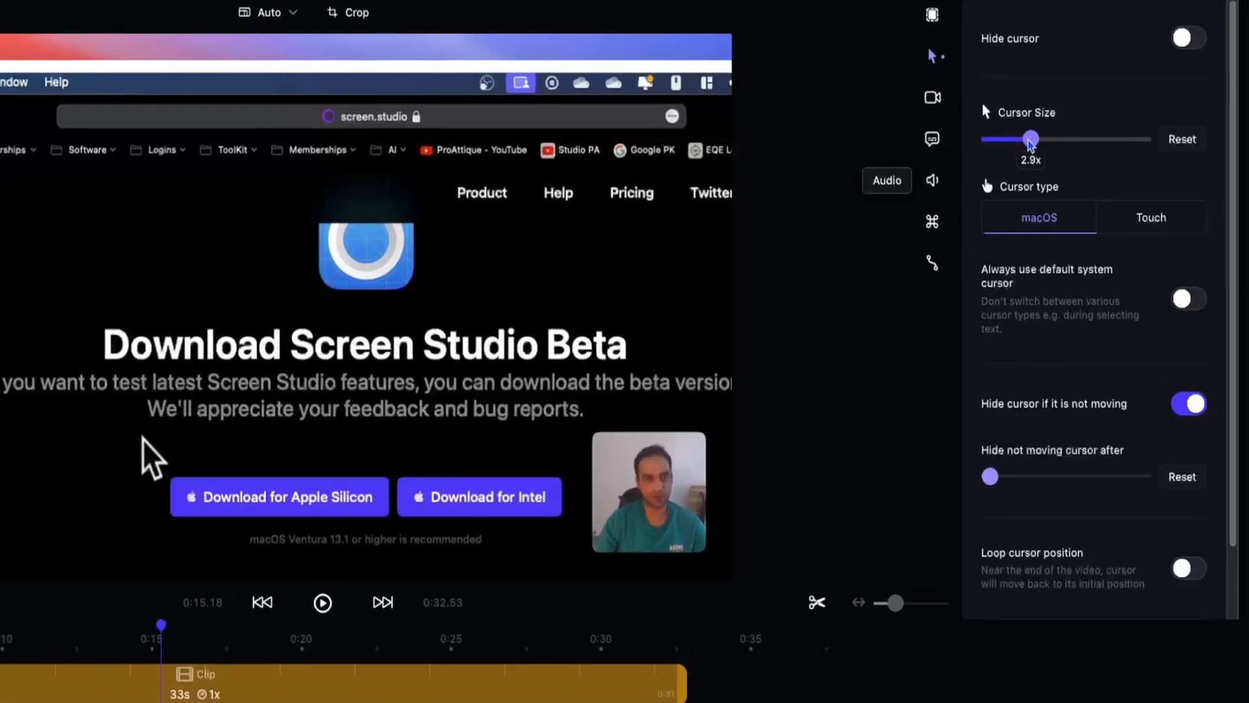
mouse_move(1031, 145)
drag(1031, 138, 998, 139)
drag(957, 199, 1094, 196)
scroll(1088, 227, down, 1)
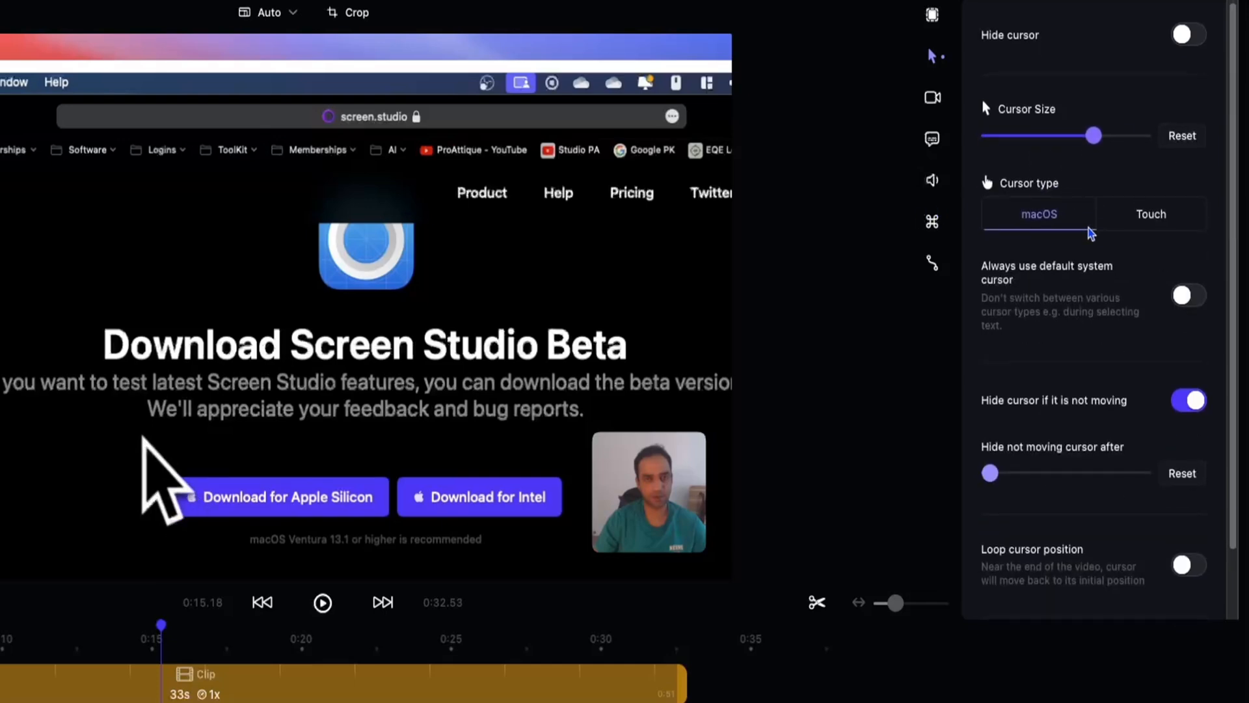
click(1059, 136)
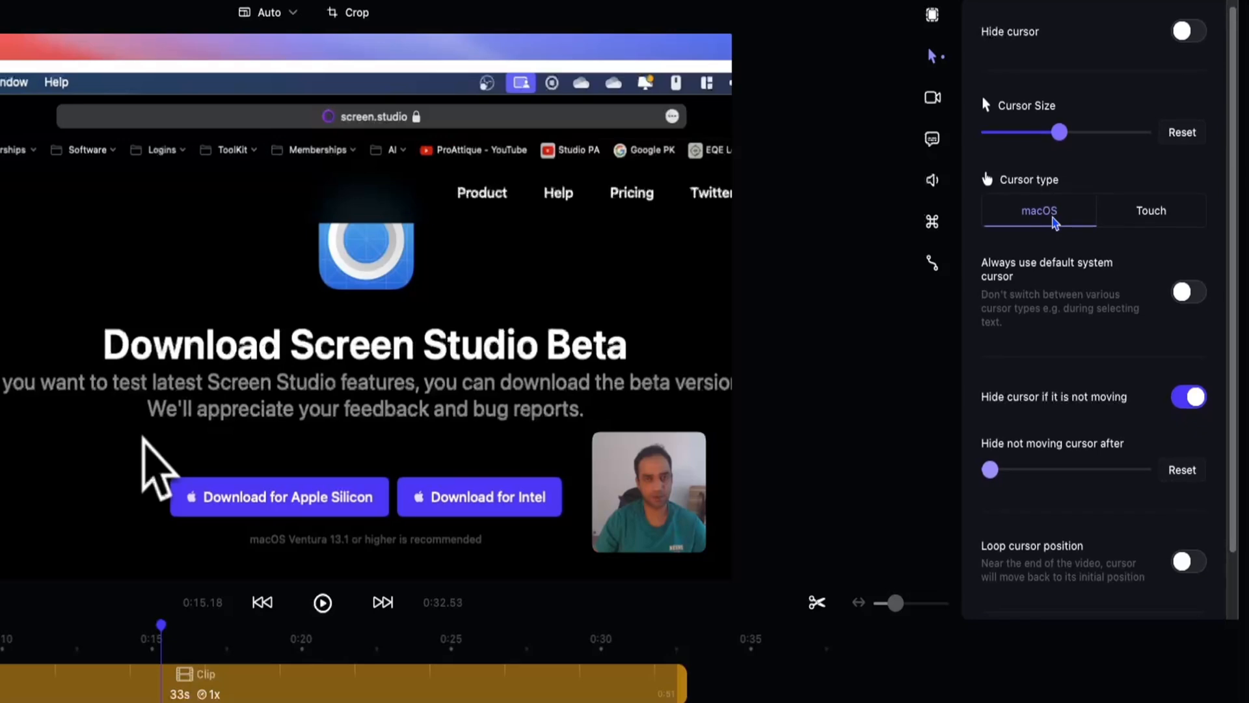
Step: Try the Touch cursor type on the recording and switch back to the macOS type
click(1145, 214)
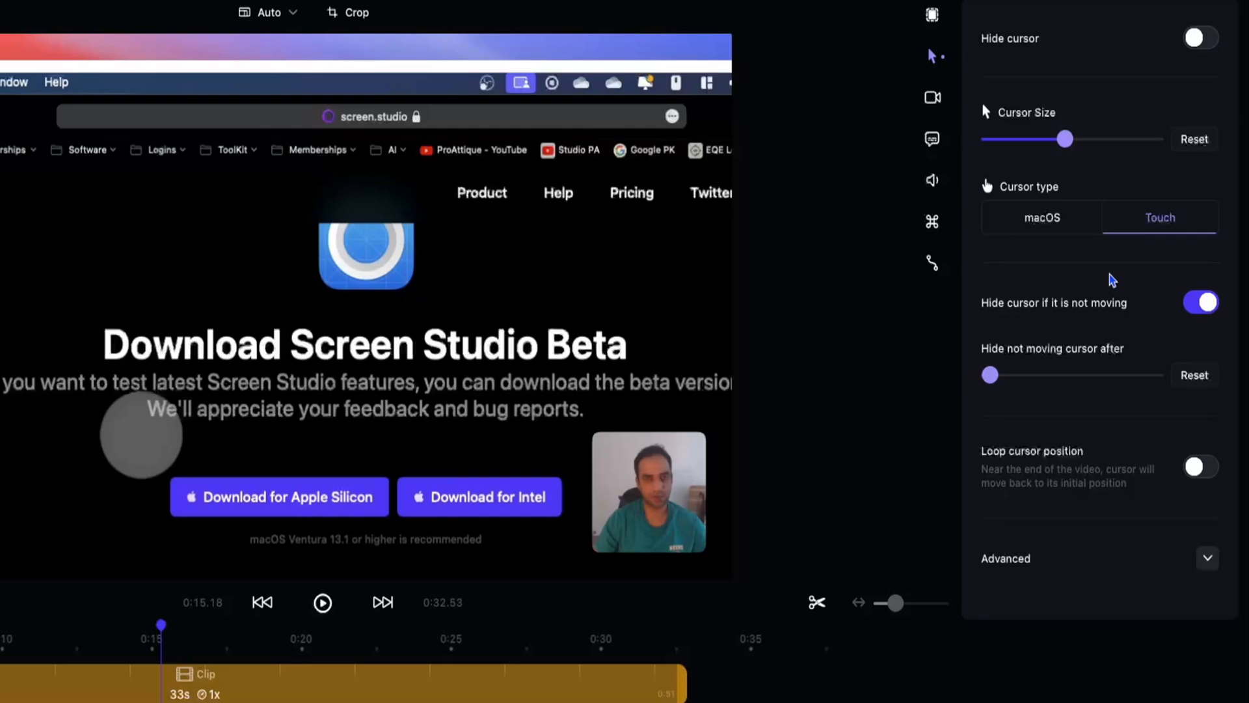
click(1068, 229)
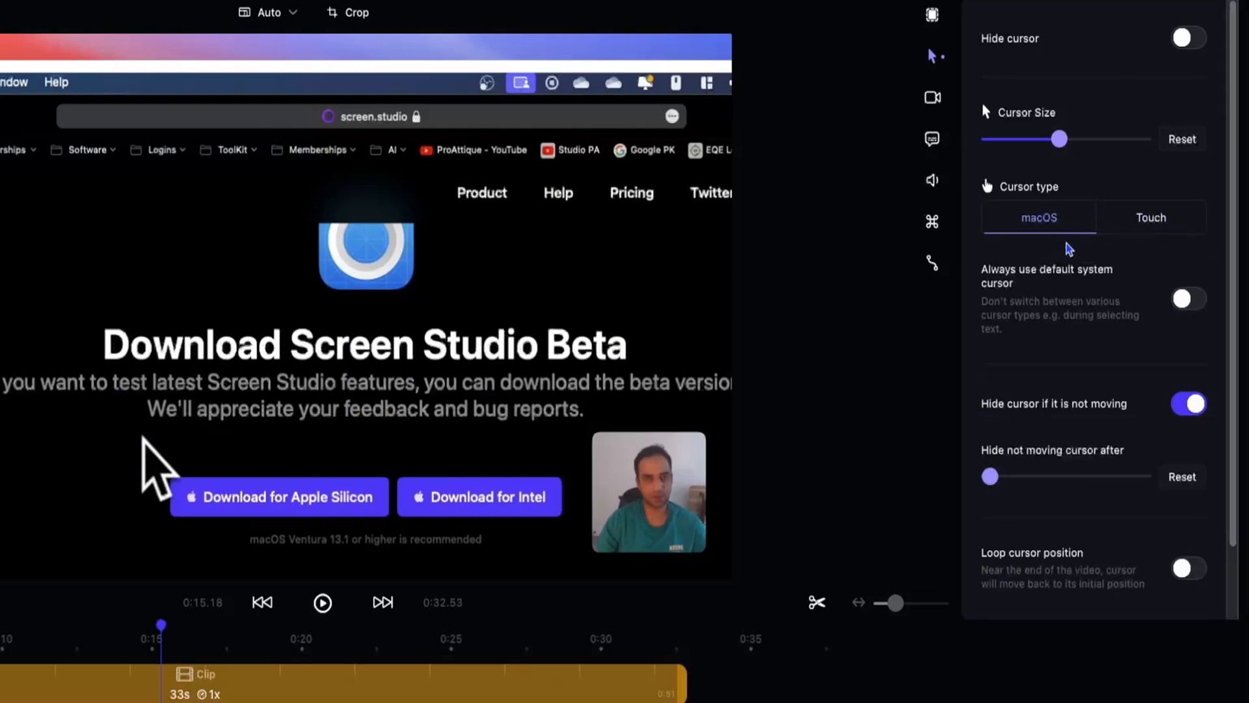
click(1166, 218)
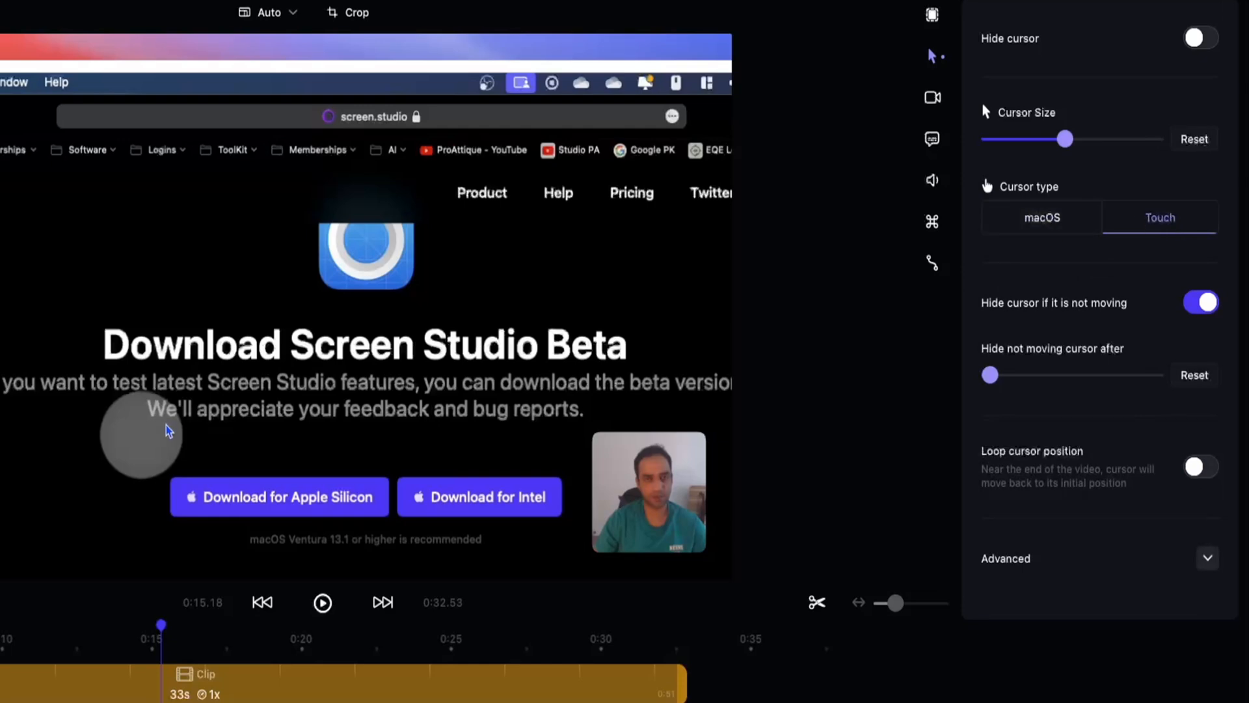
click(1049, 215)
Step: Set the delay for hiding a cursor that is not moving to its minimum
scroll(1152, 312, down, 2)
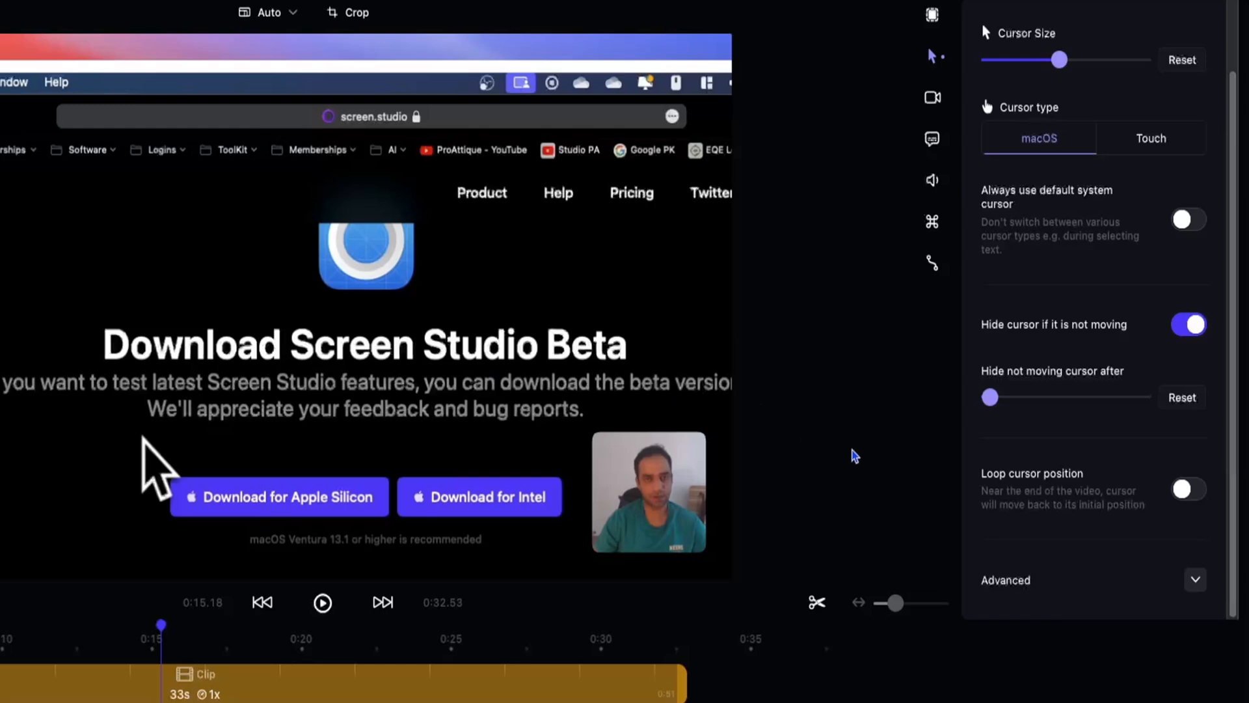
drag(1009, 417, 978, 416)
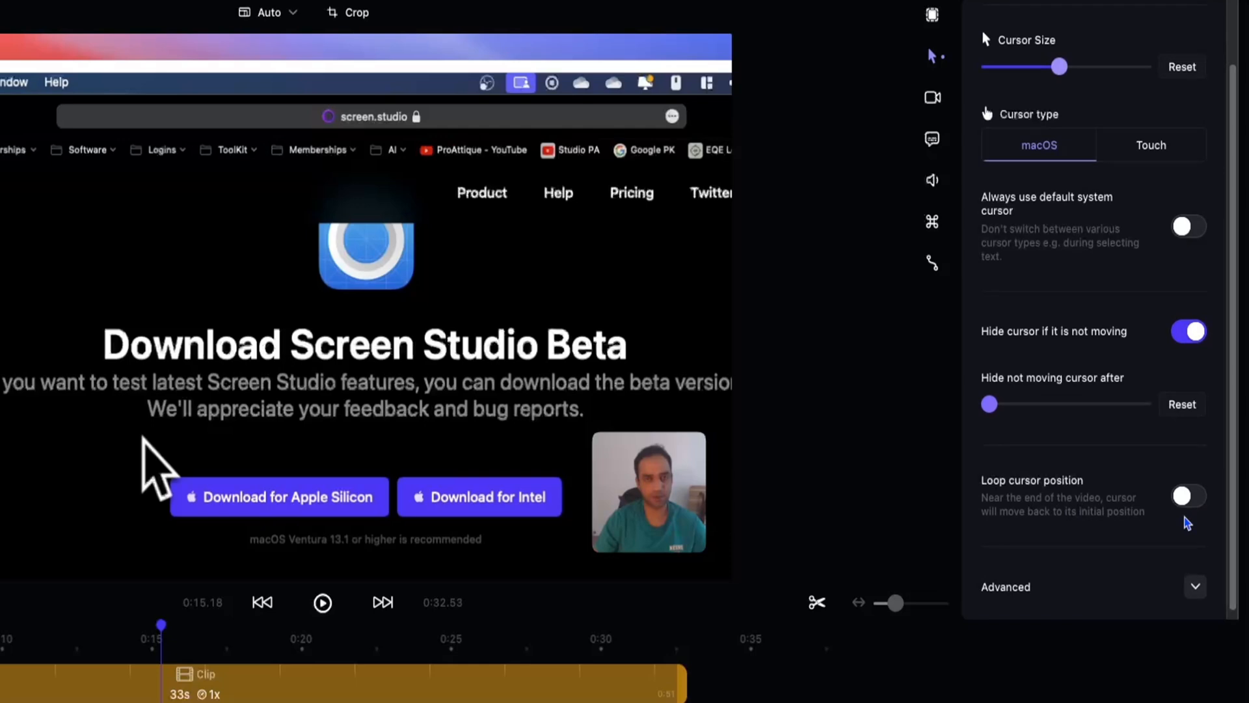
scroll(1041, 368, up, 2)
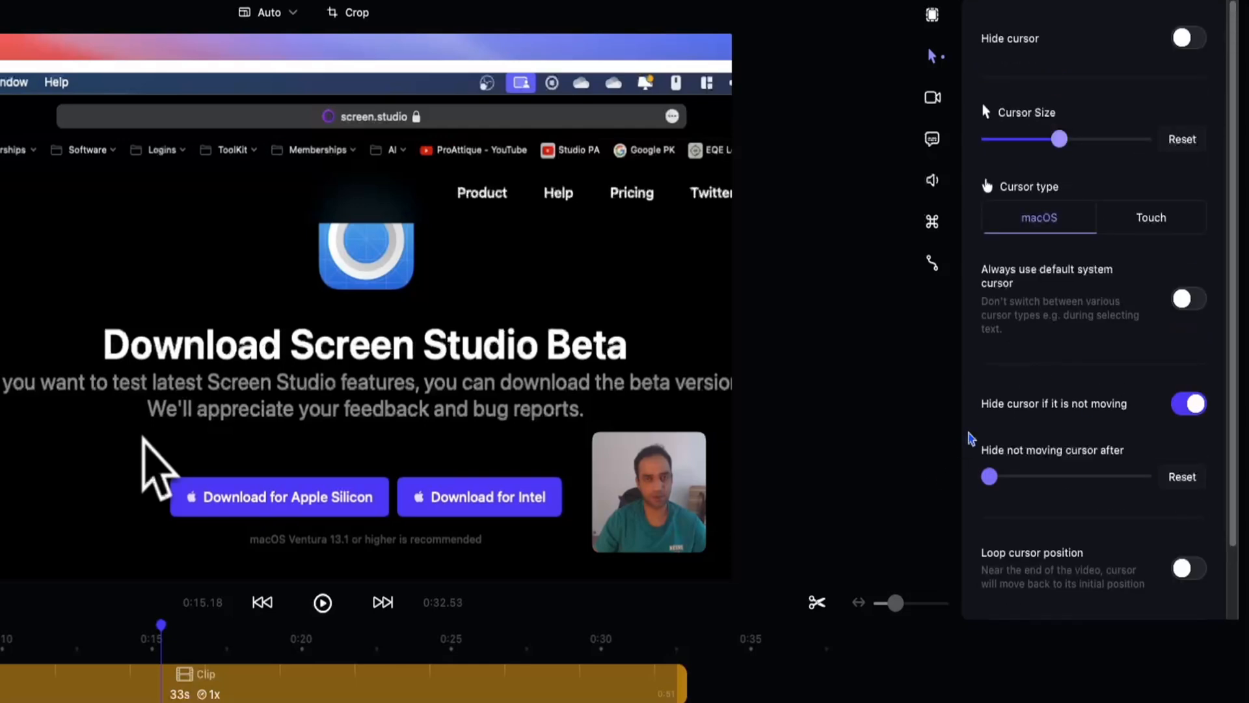
Step: Open the animation settings, preview the clip around 0:18, and add a short zoom block just before the existing one, starting at about 0:17
click(932, 264)
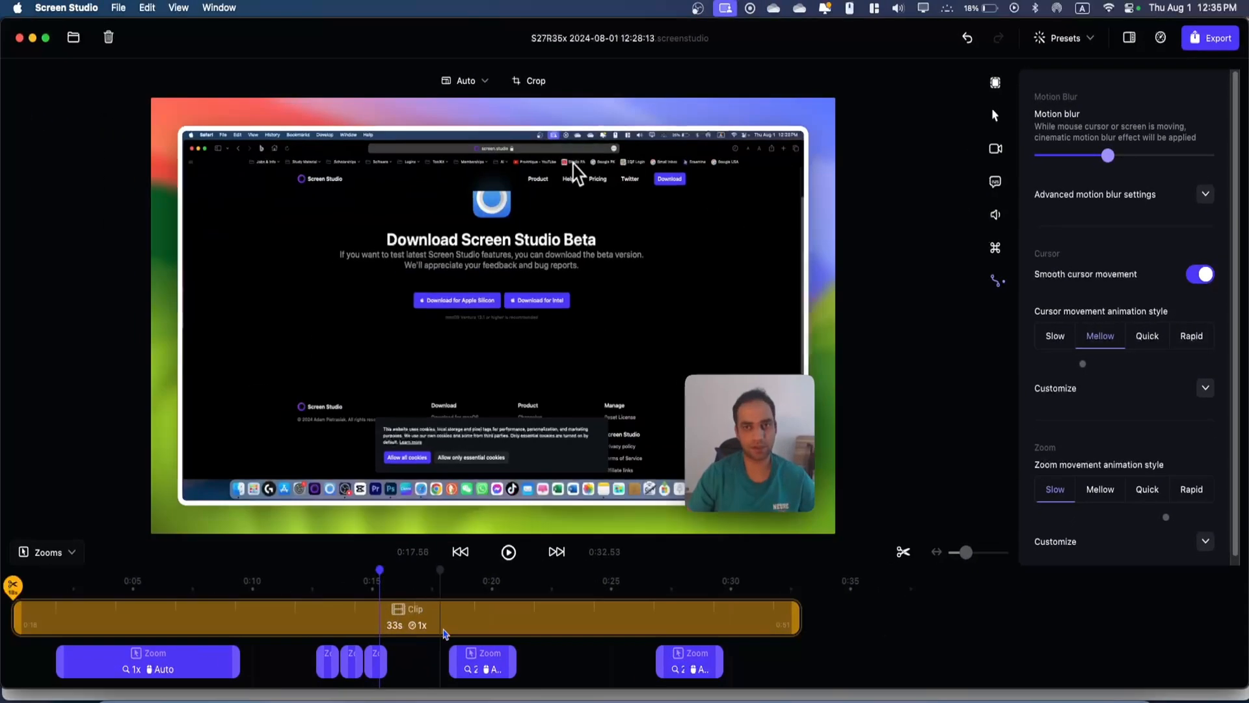
click(445, 635)
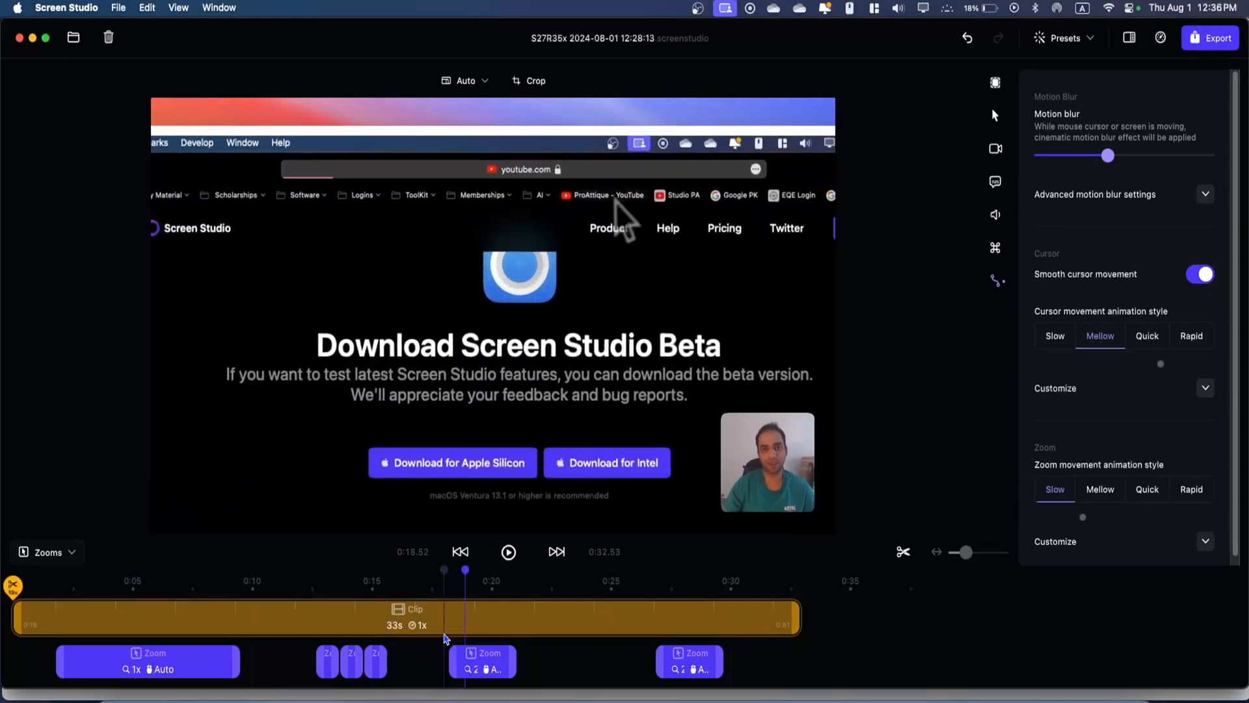
click(443, 647)
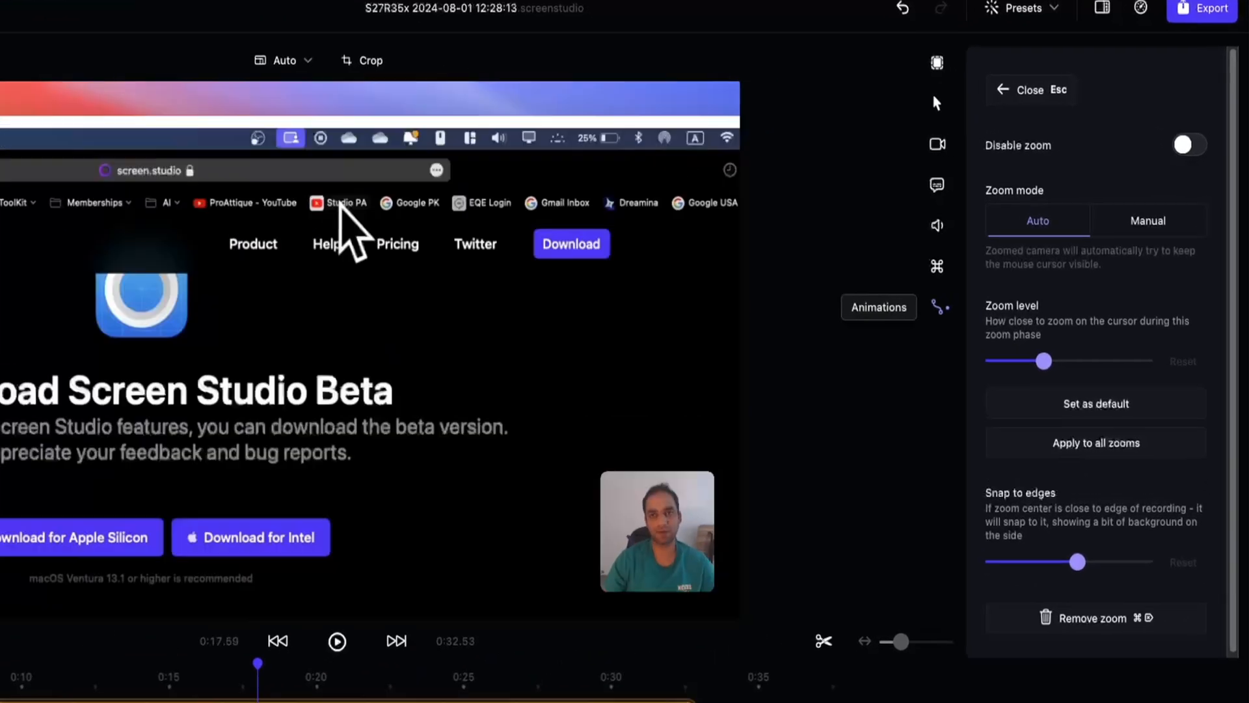
Step: Return to the animation settings, raise the overall motion blur to about 50%, and preview the effect from about 0:27
click(928, 311)
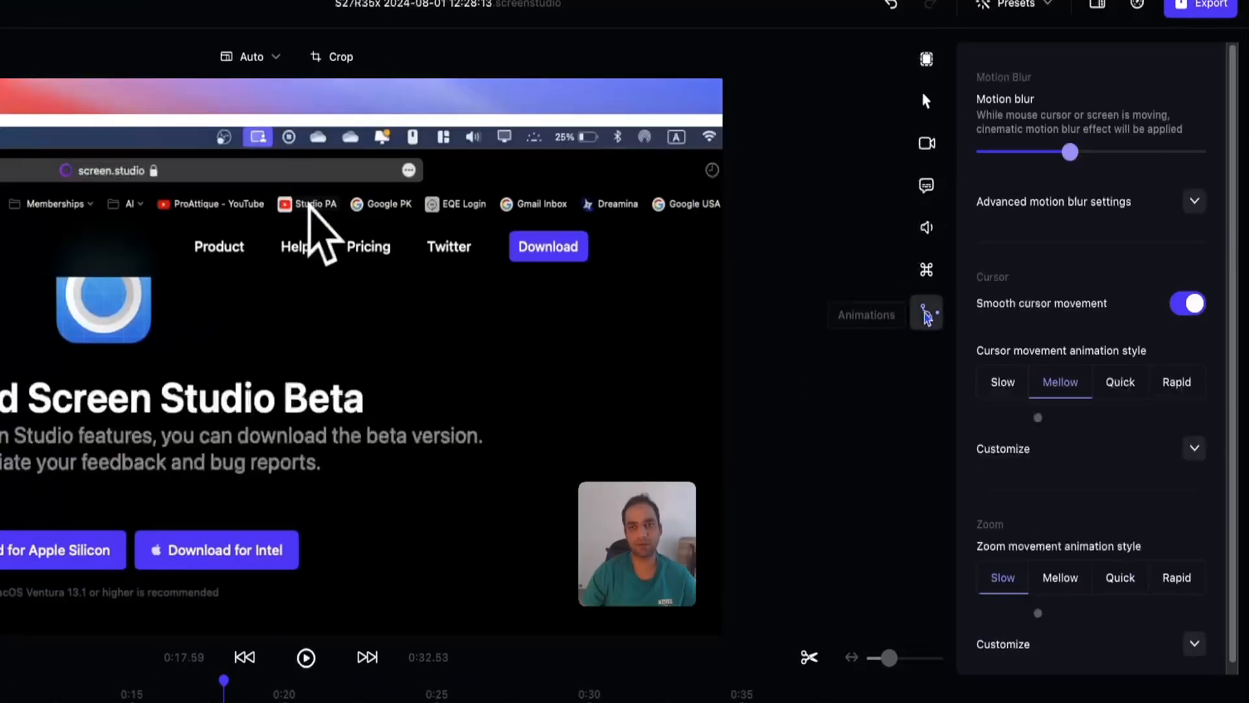
mouse_move(1069, 155)
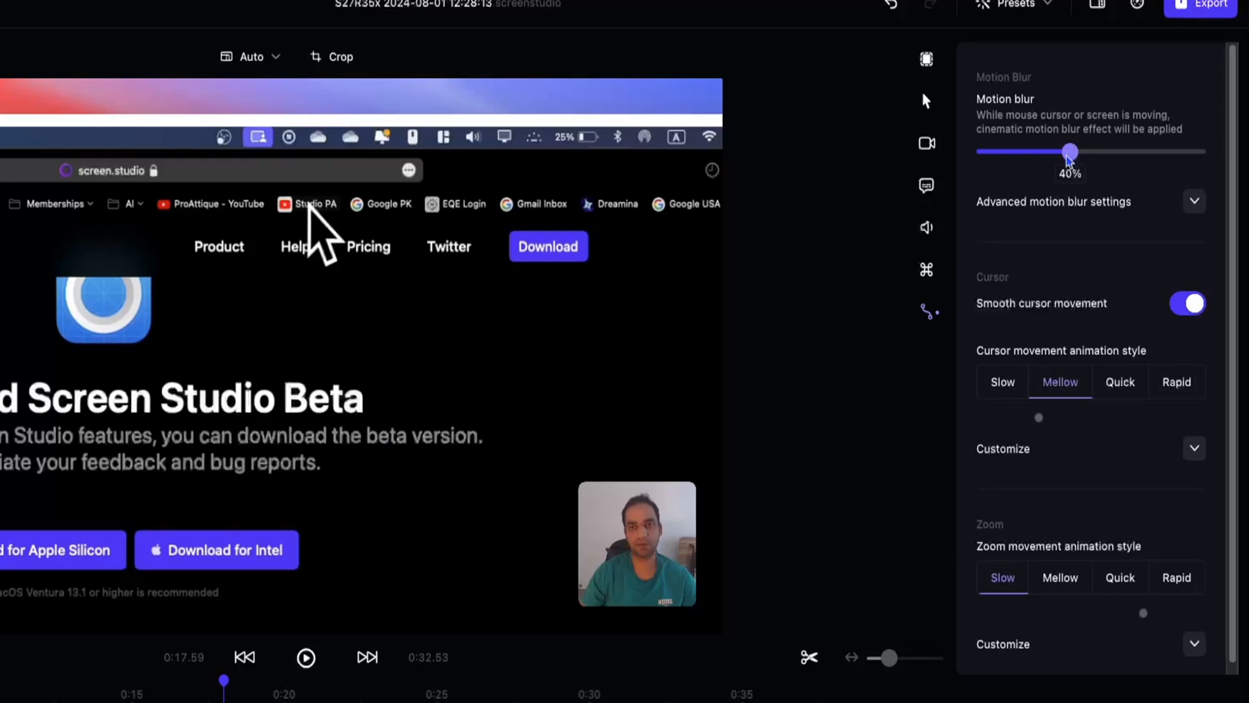
drag(1076, 156, 1094, 180)
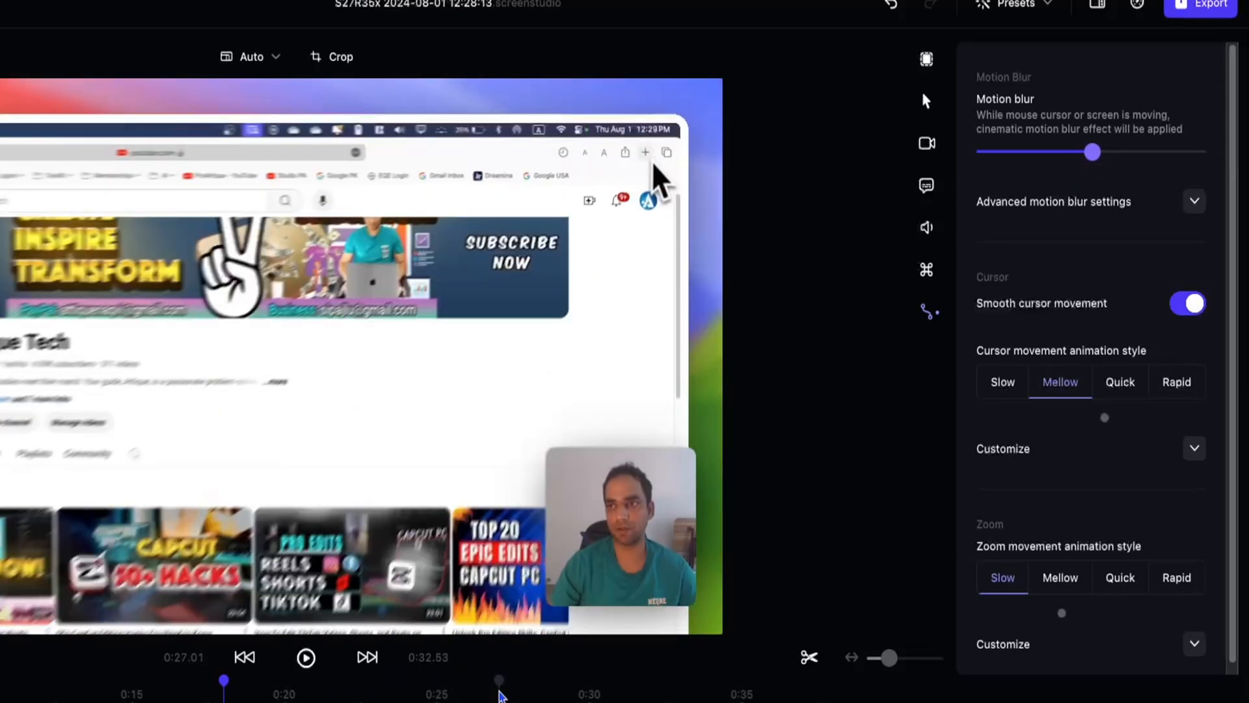
click(501, 689)
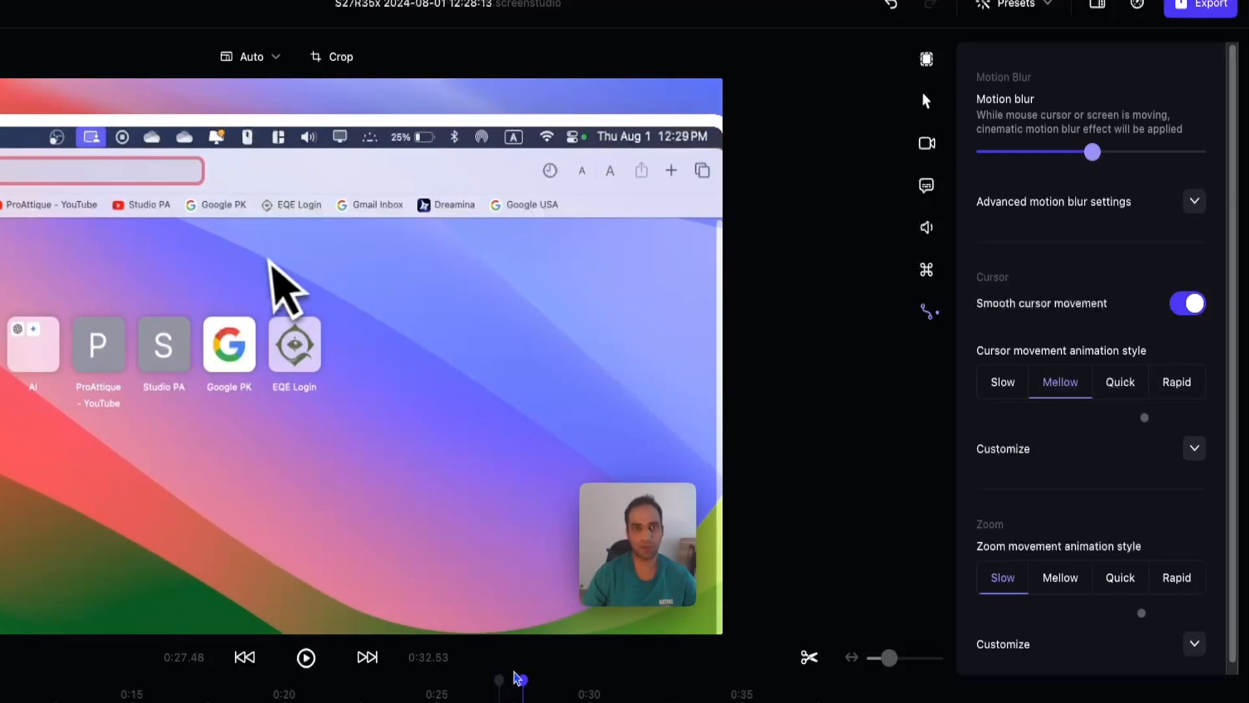
Step: Expand the advanced motion blur settings and lower the cursor movement blur to about 80%
click(1194, 201)
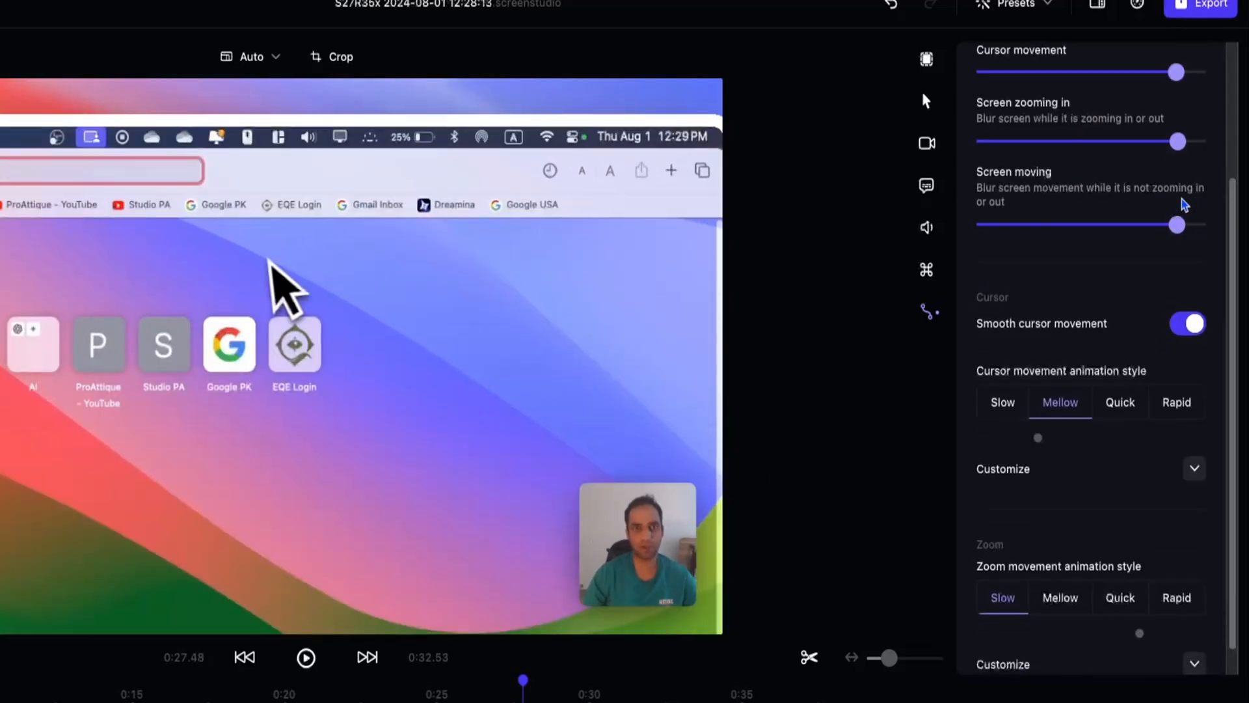
scroll(1121, 259, up, 4)
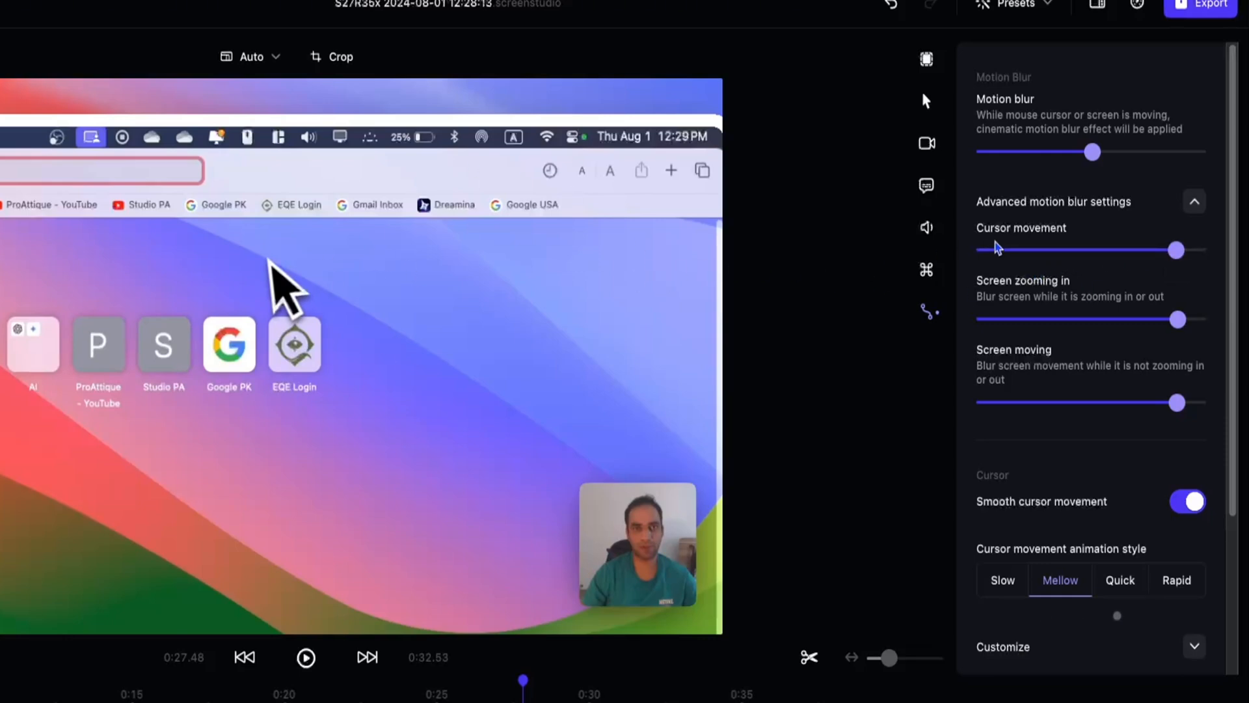
mouse_move(1175, 259)
mouse_down()
mouse_move(1060, 258)
mouse_move(1163, 258)
mouse_up()
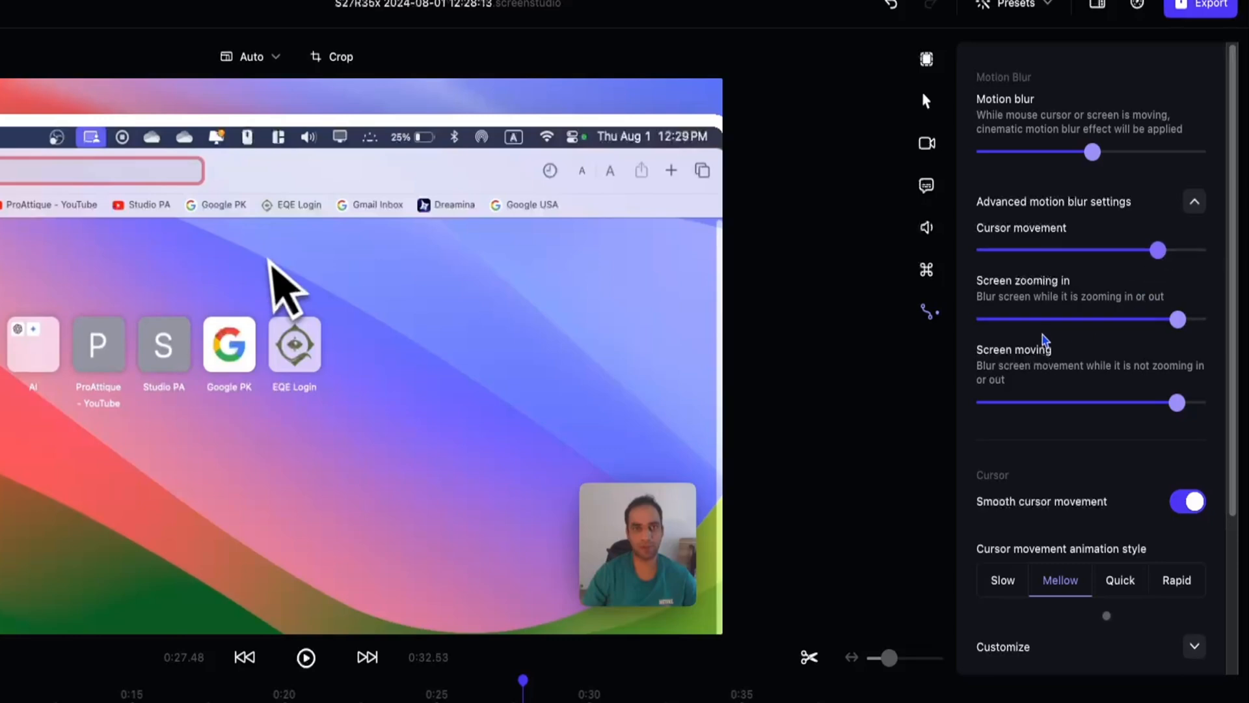
mouse_move(1190, 320)
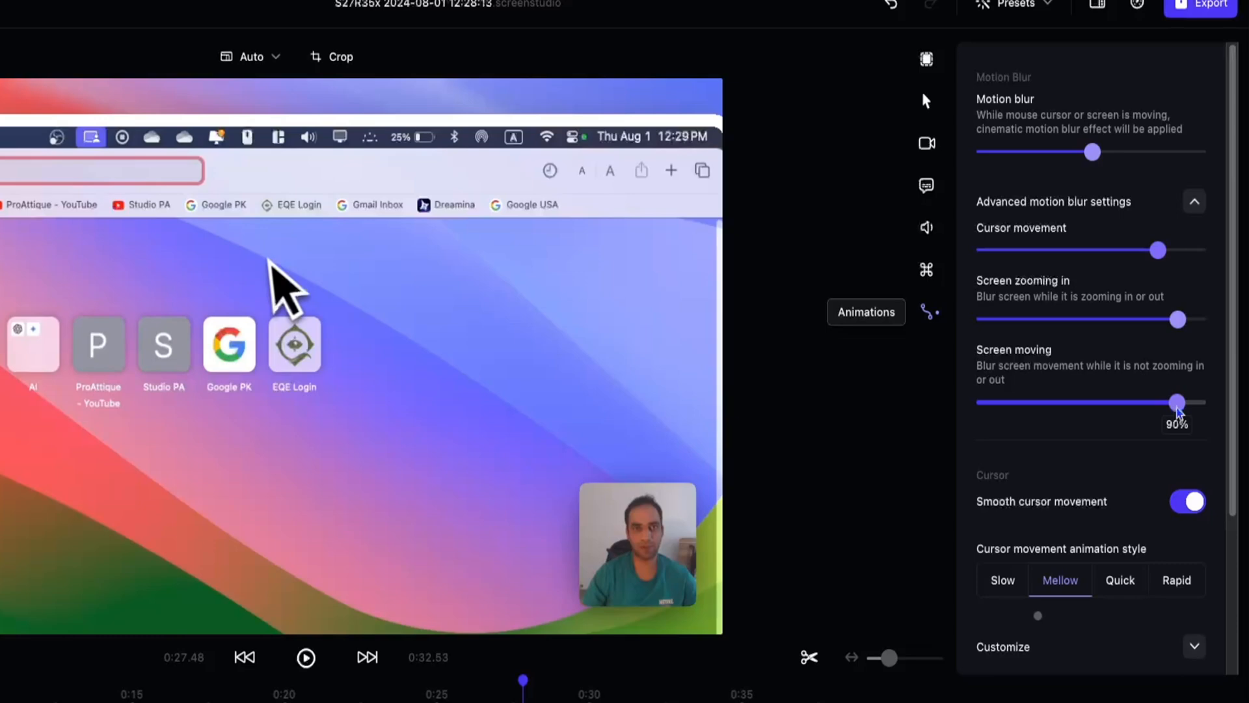
Step: Try turning smooth cursor movement off and switch it back on
scroll(1093, 504, down, 2)
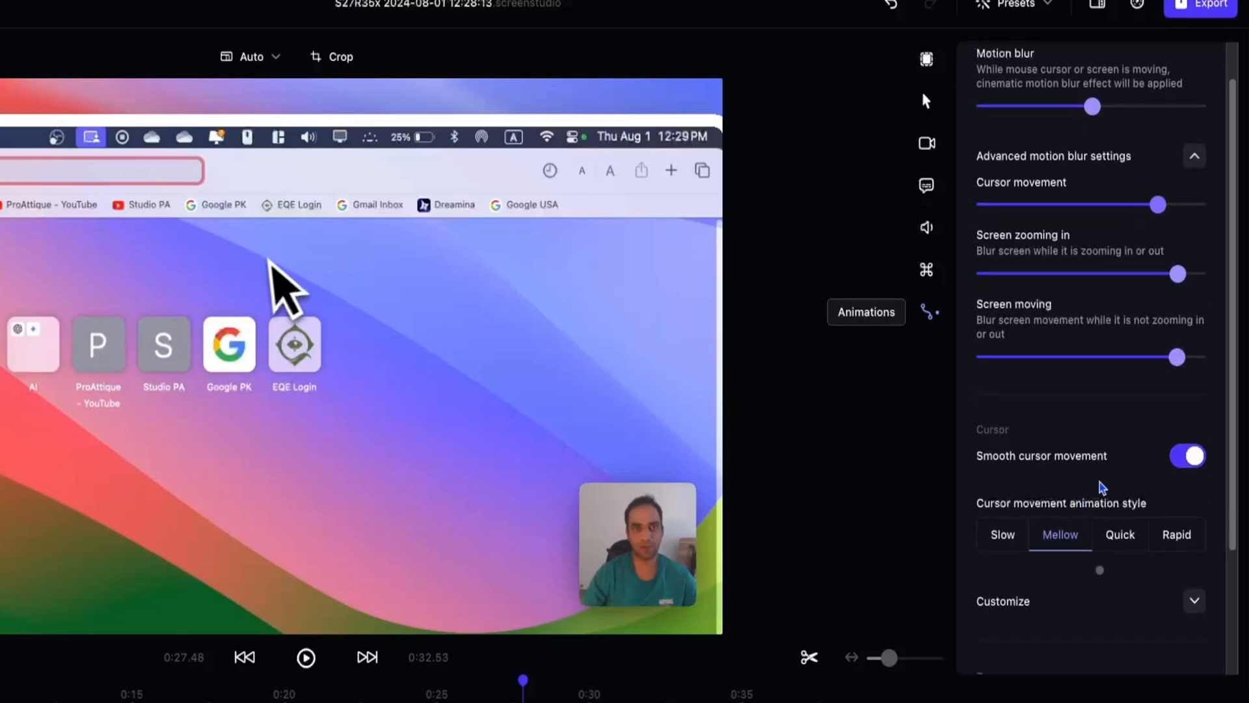
scroll(1100, 487, down, 1)
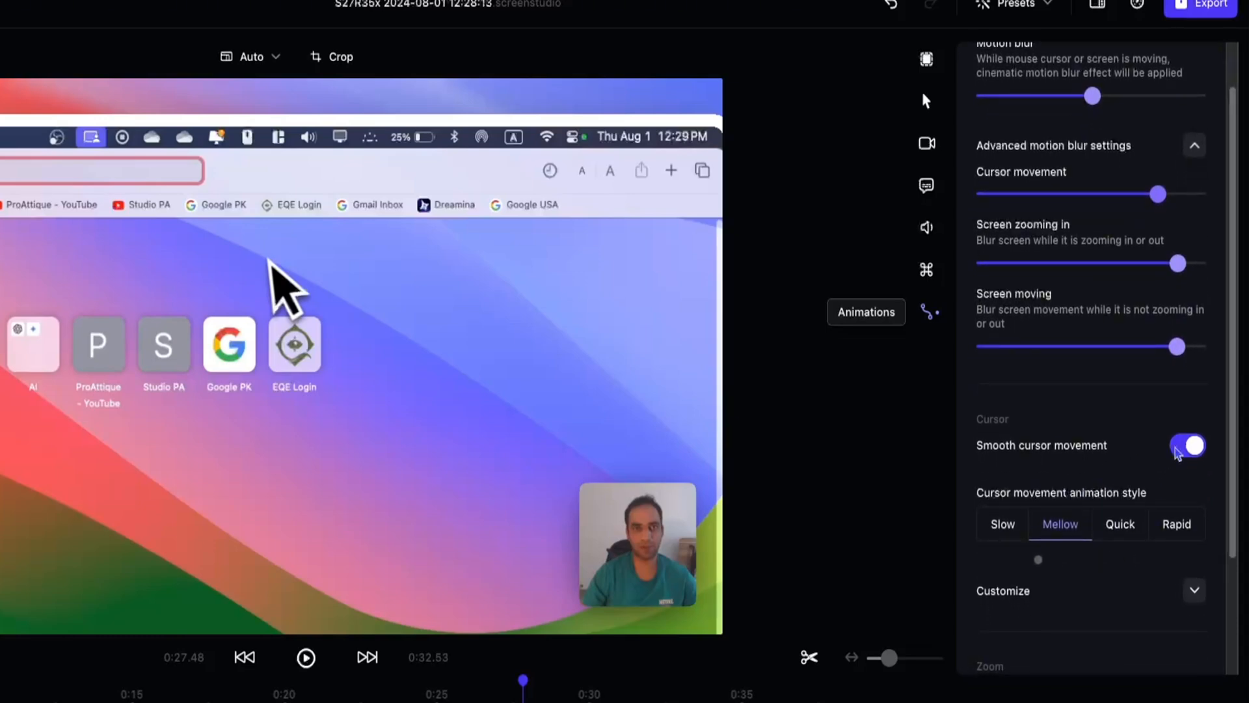
click(1193, 447)
click(1197, 452)
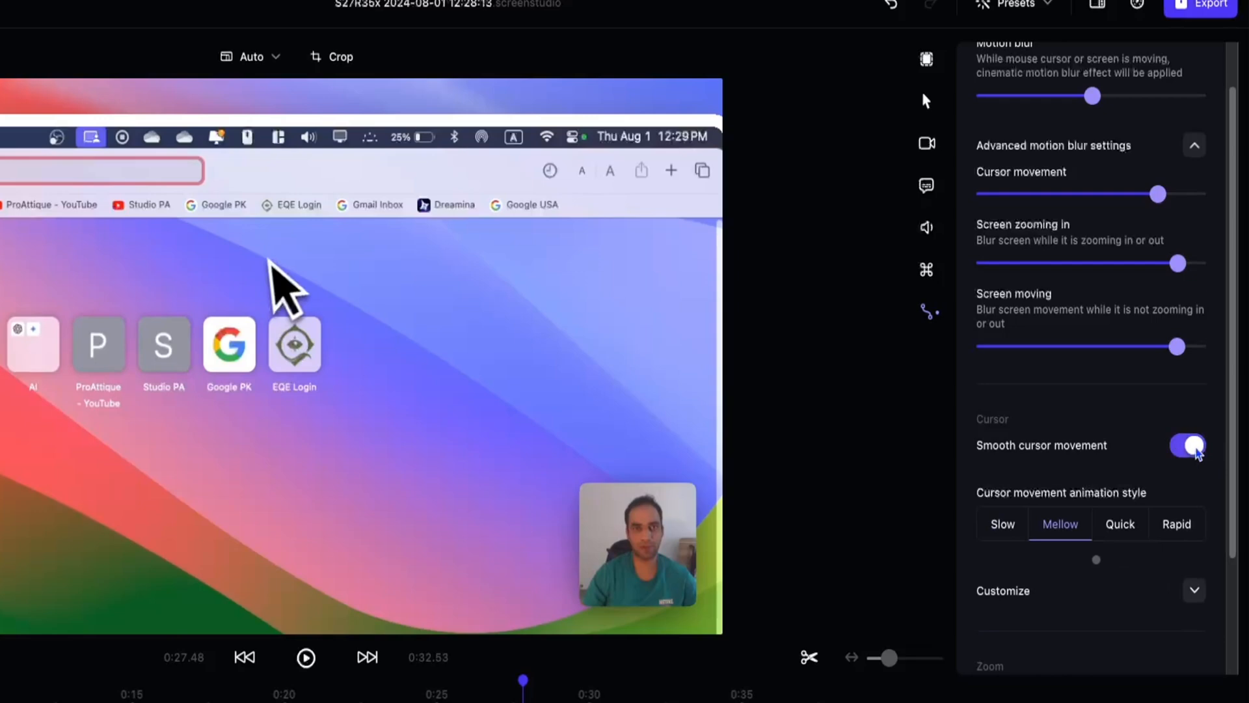
Step: Compare the Quick, Mellow and Slow cursor movement animation styles in playback, and return the style to Mellow
scroll(1139, 456, down, 5)
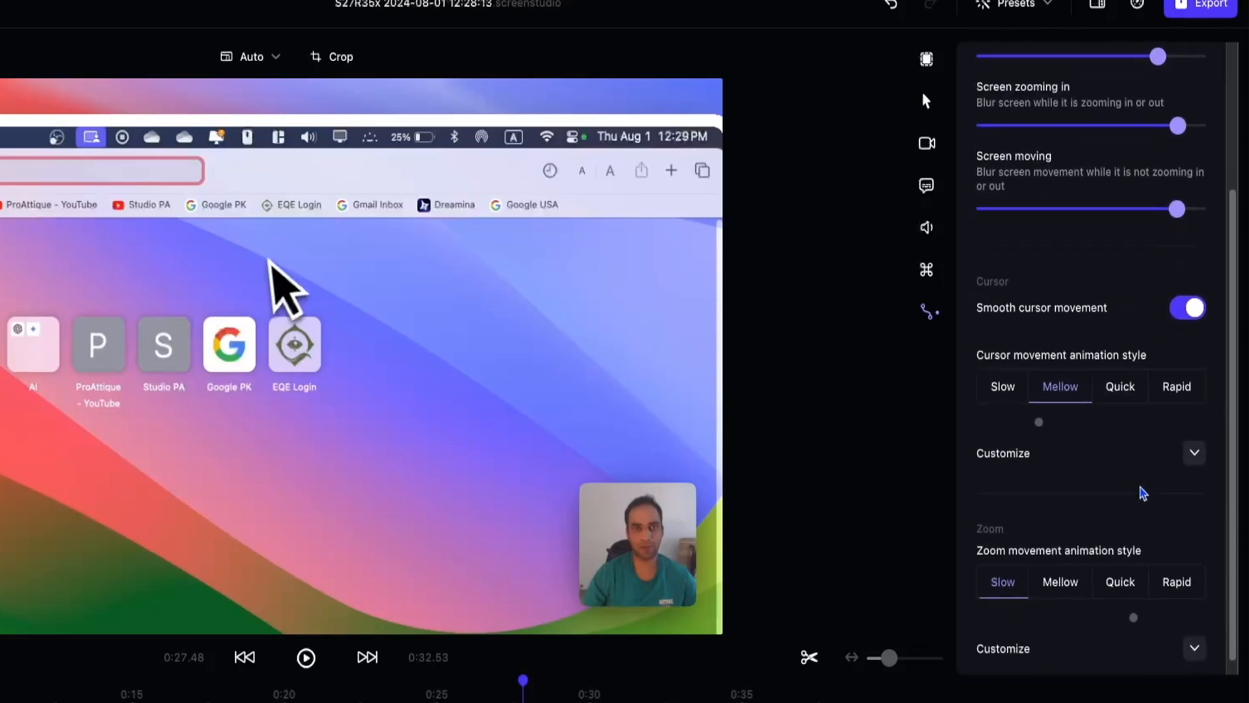
scroll(1141, 425, down, 1)
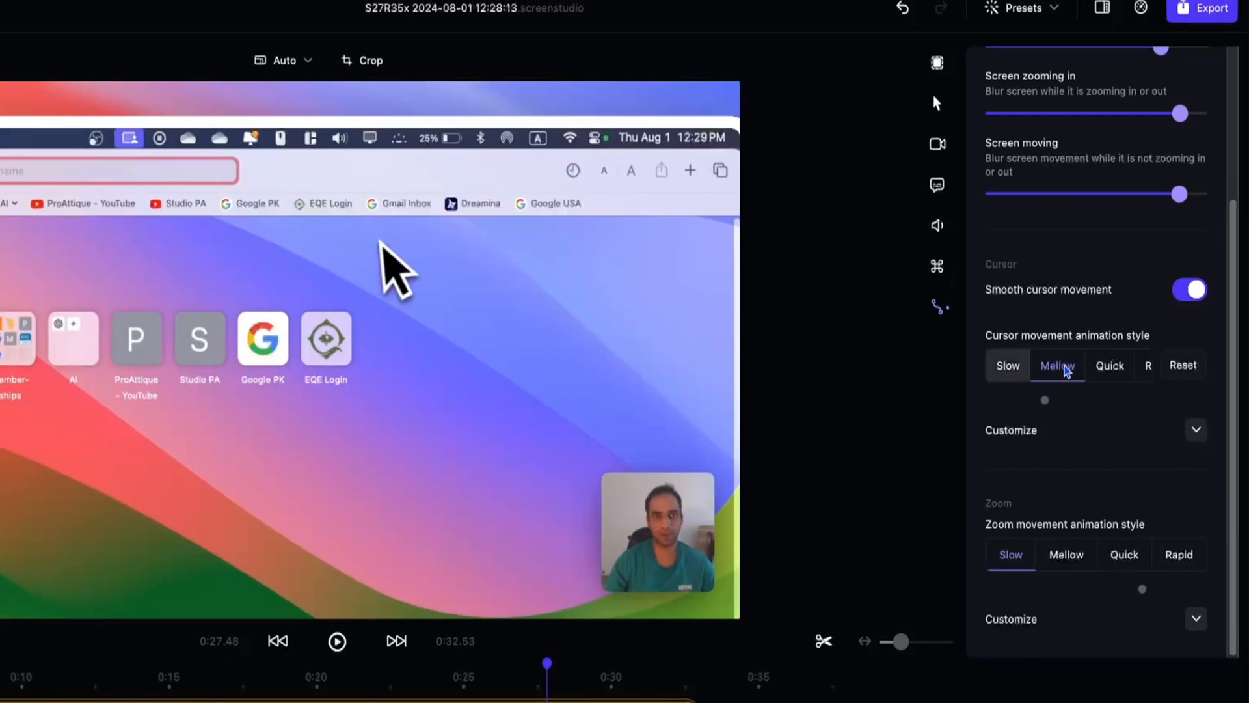
click(1123, 366)
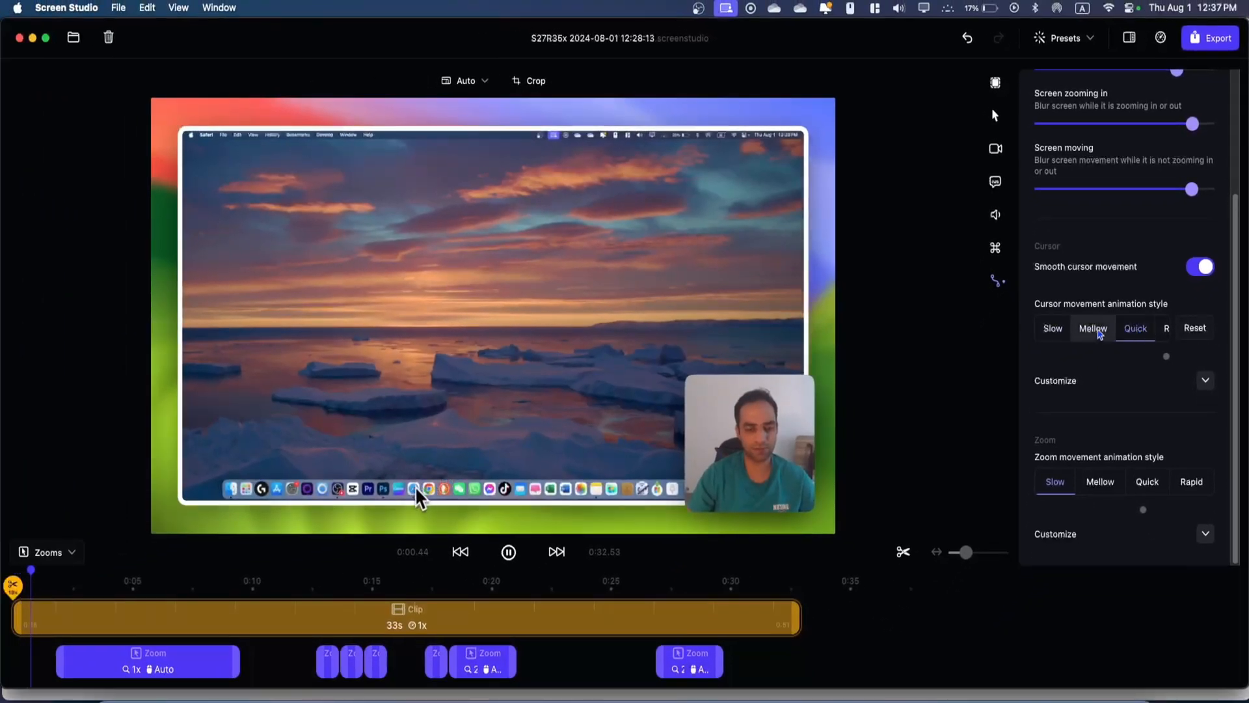
click(1097, 329)
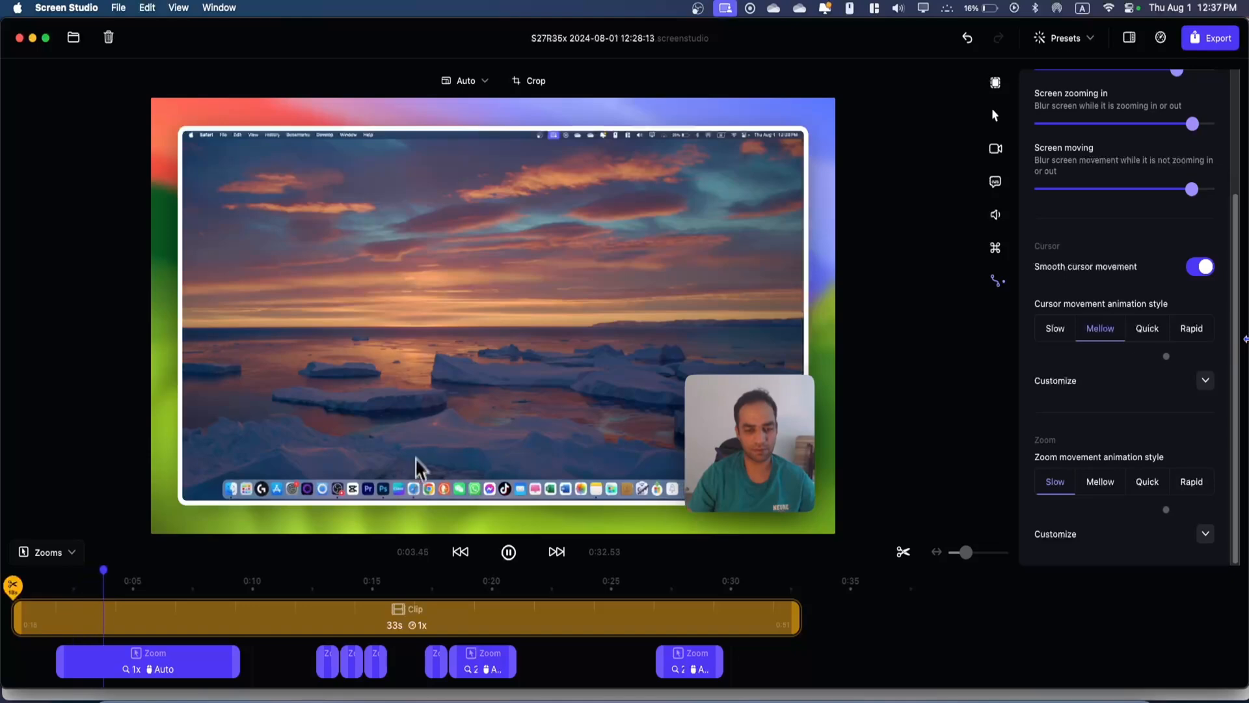
click(1053, 329)
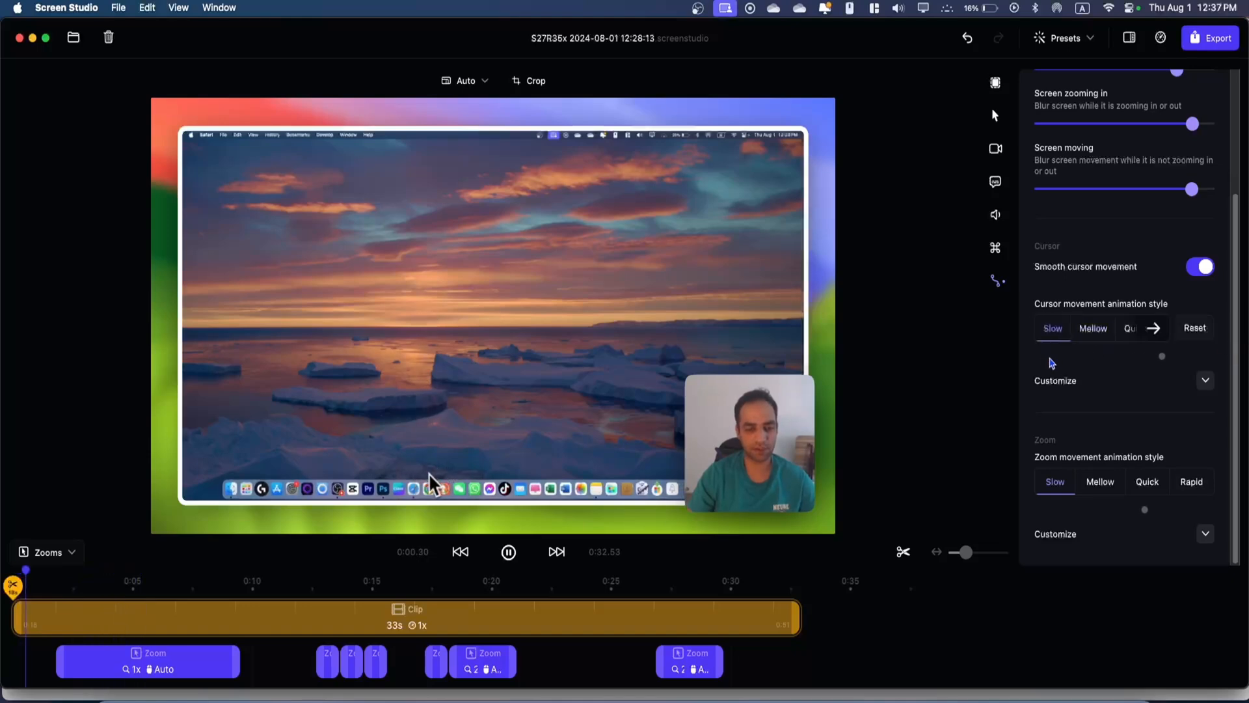
click(666, 593)
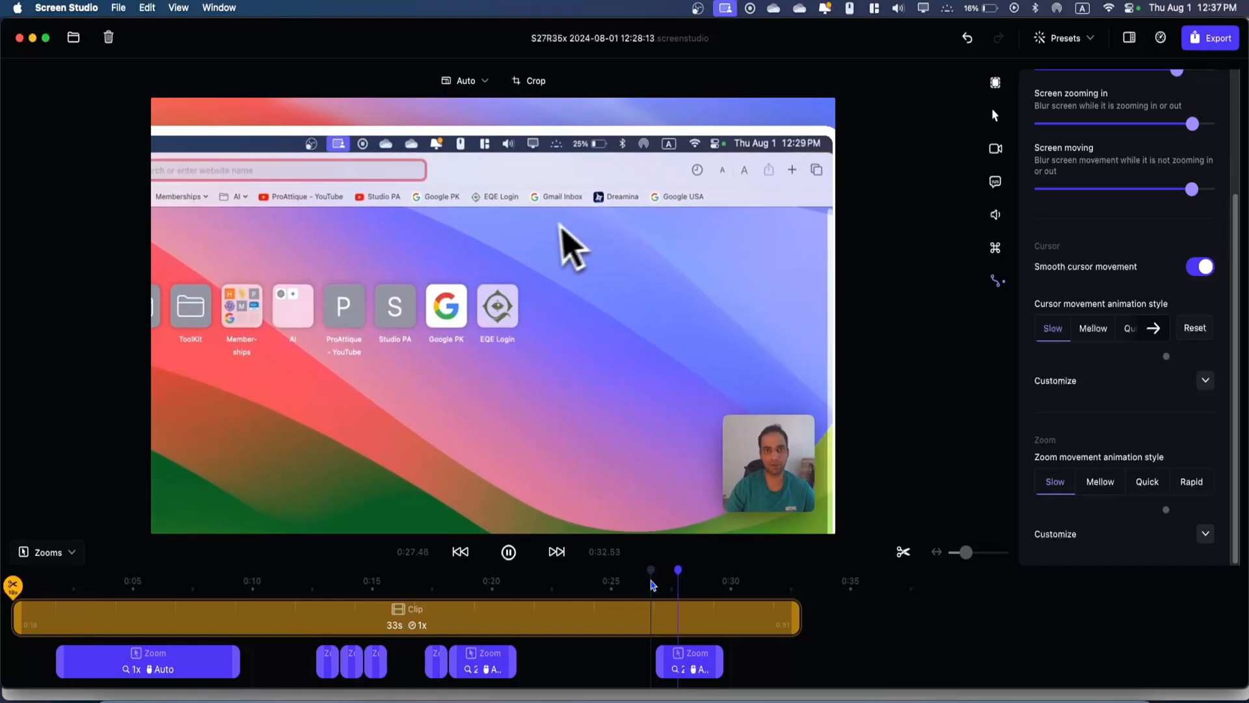
key(space)
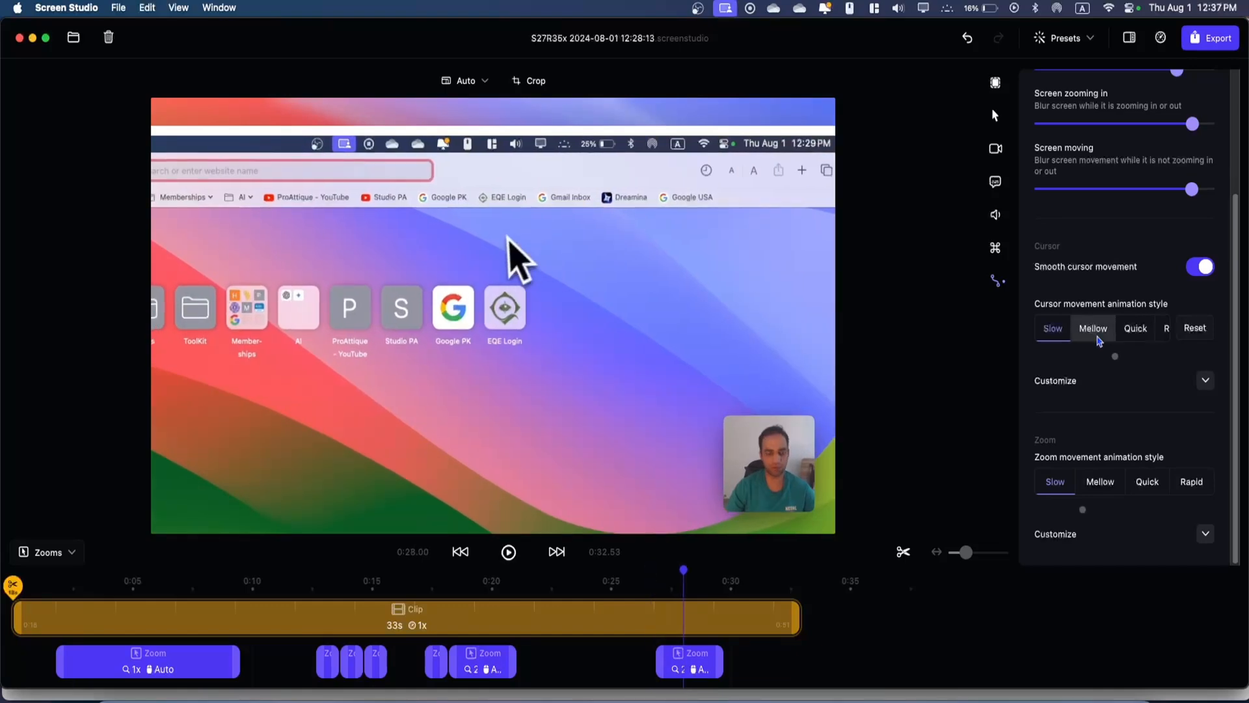
click(1098, 341)
click(646, 585)
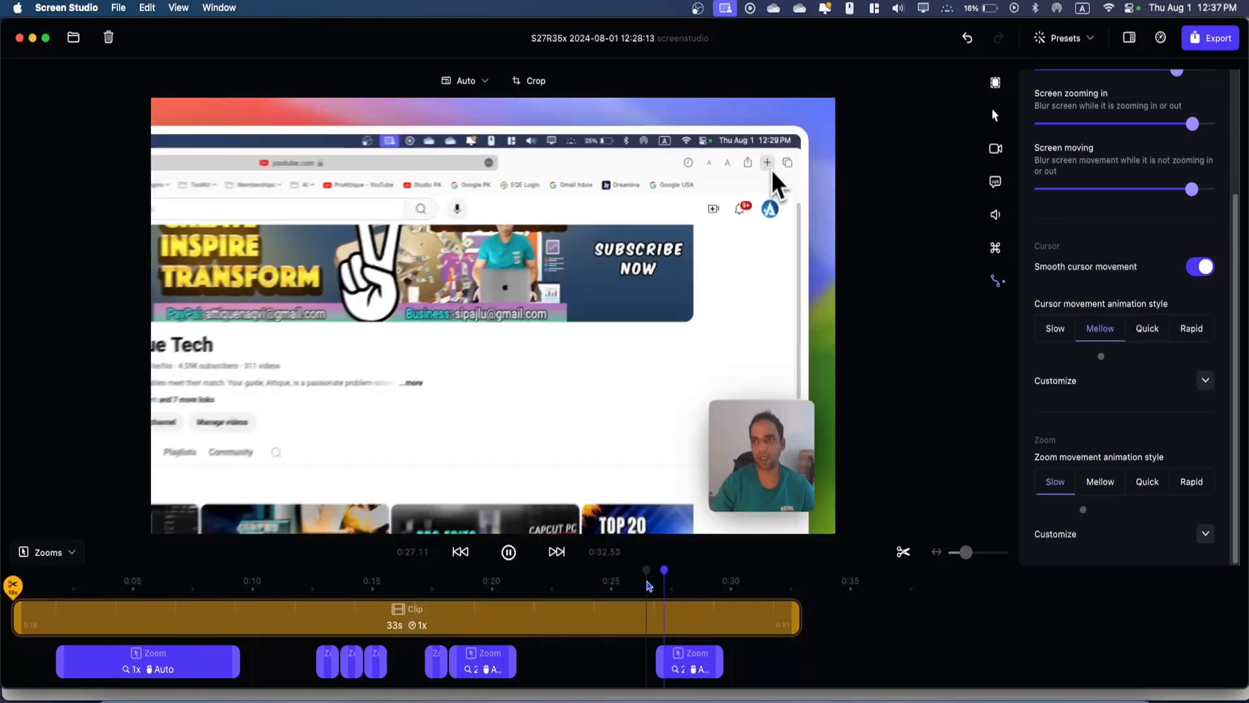
key(space)
Step: Extend the last zoom block's end to about 0:31.5 and preview it from about 0:27
drag(719, 655, 770, 653)
click(769, 586)
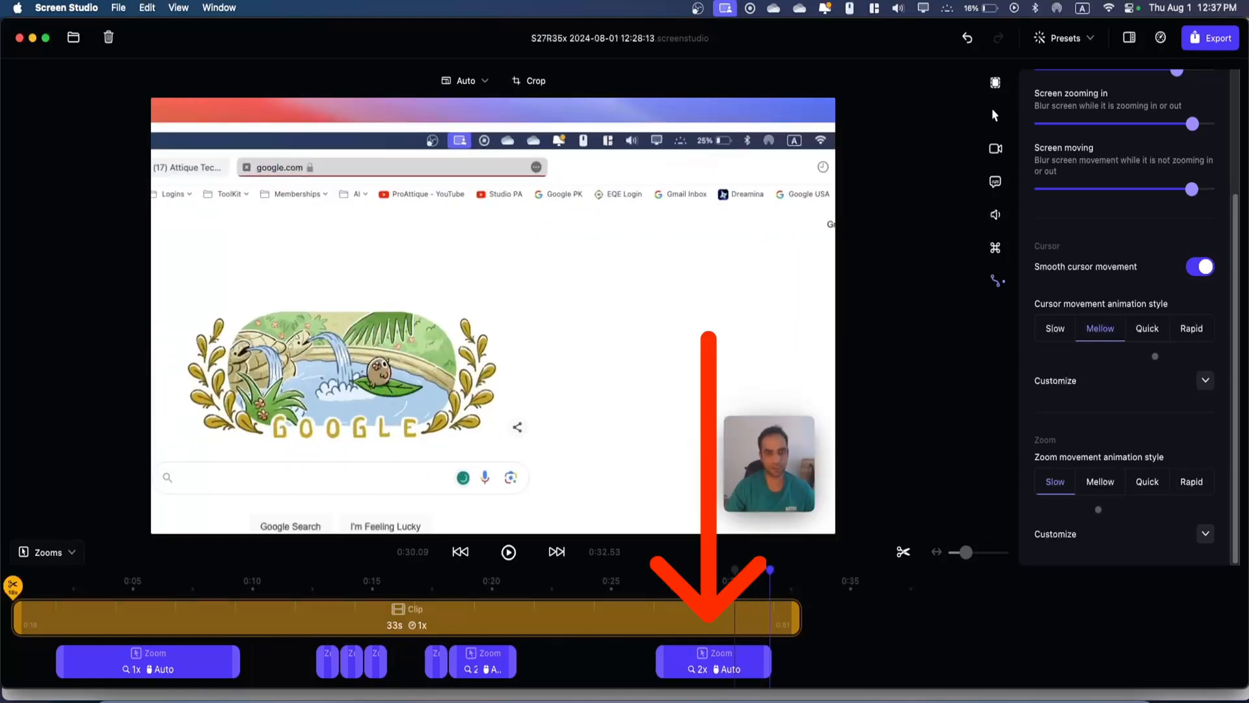
click(658, 587)
key(space)
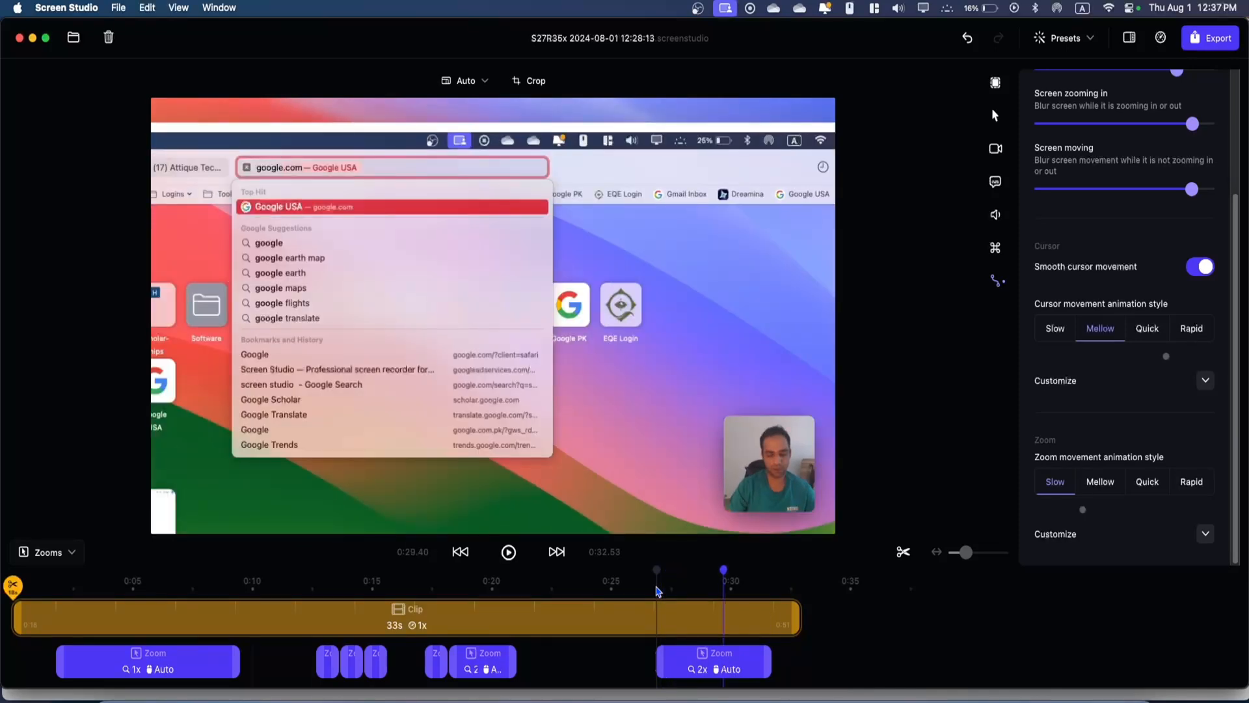
Step: Expand the customization settings of the zoom movement animation and preview the last zoom from about 0:26
click(724, 652)
click(1206, 534)
scroll(1150, 391, down, 5)
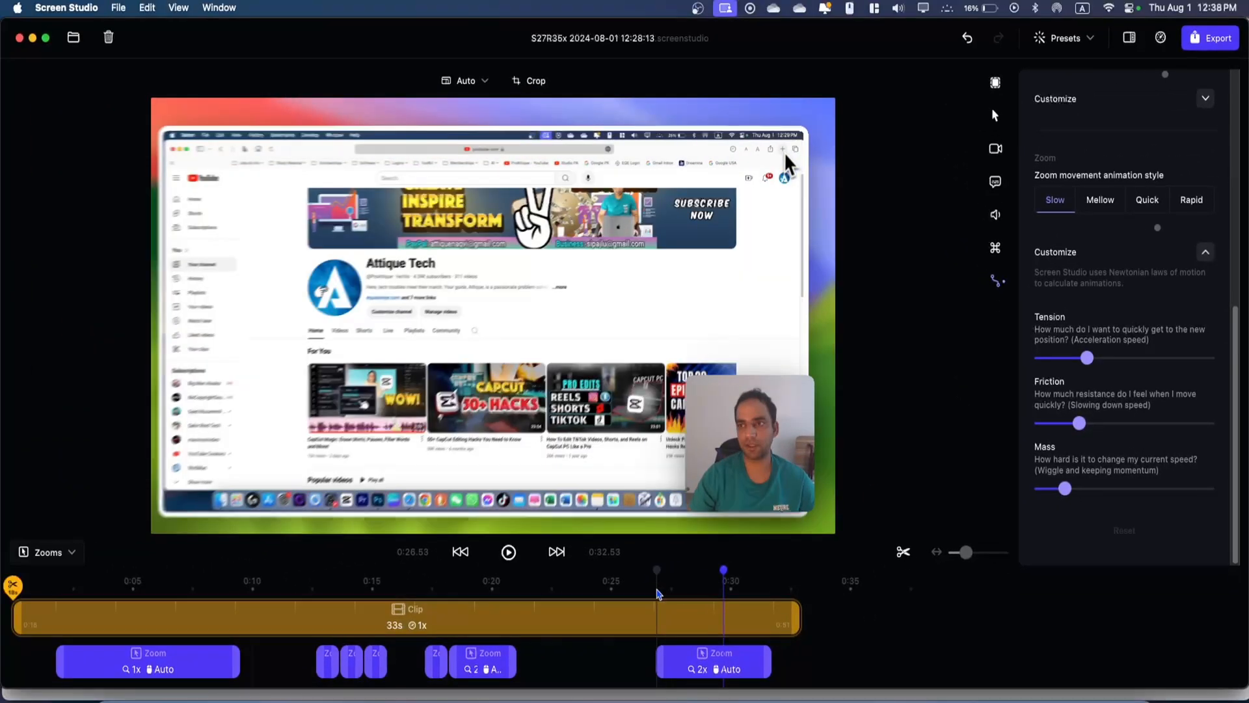
click(630, 598)
key(space)
key(space)
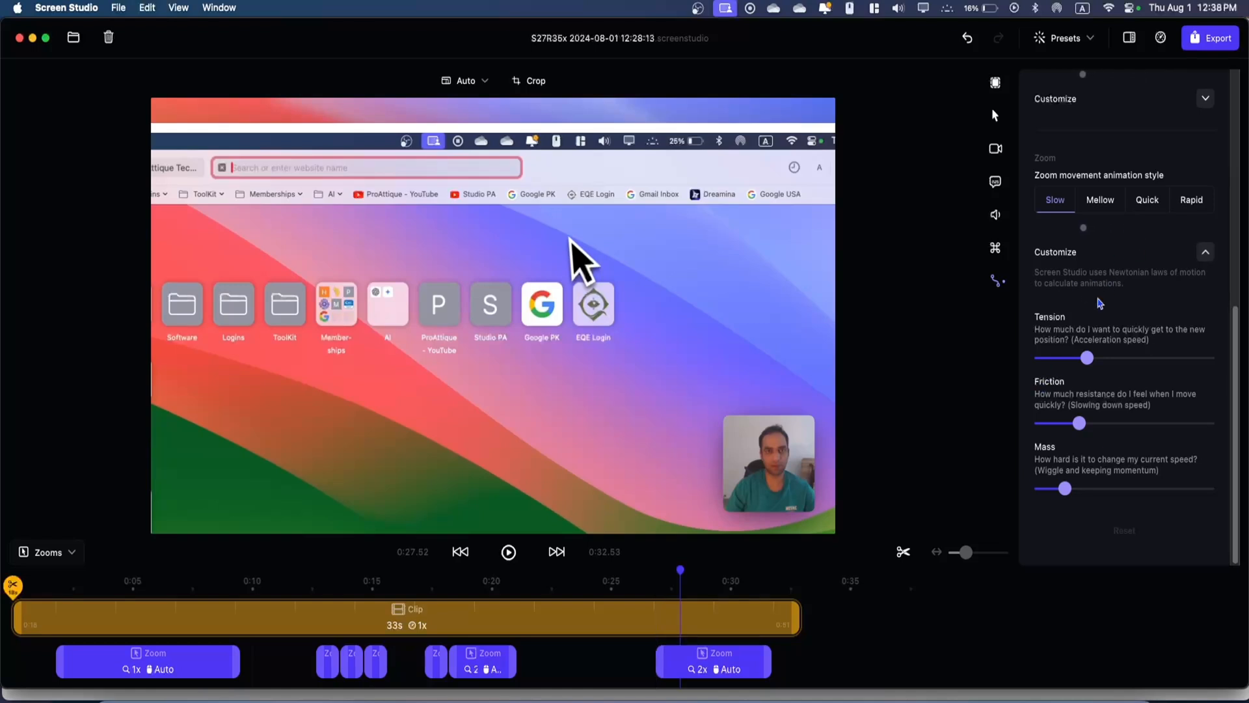
scroll(1063, 375, up, 1)
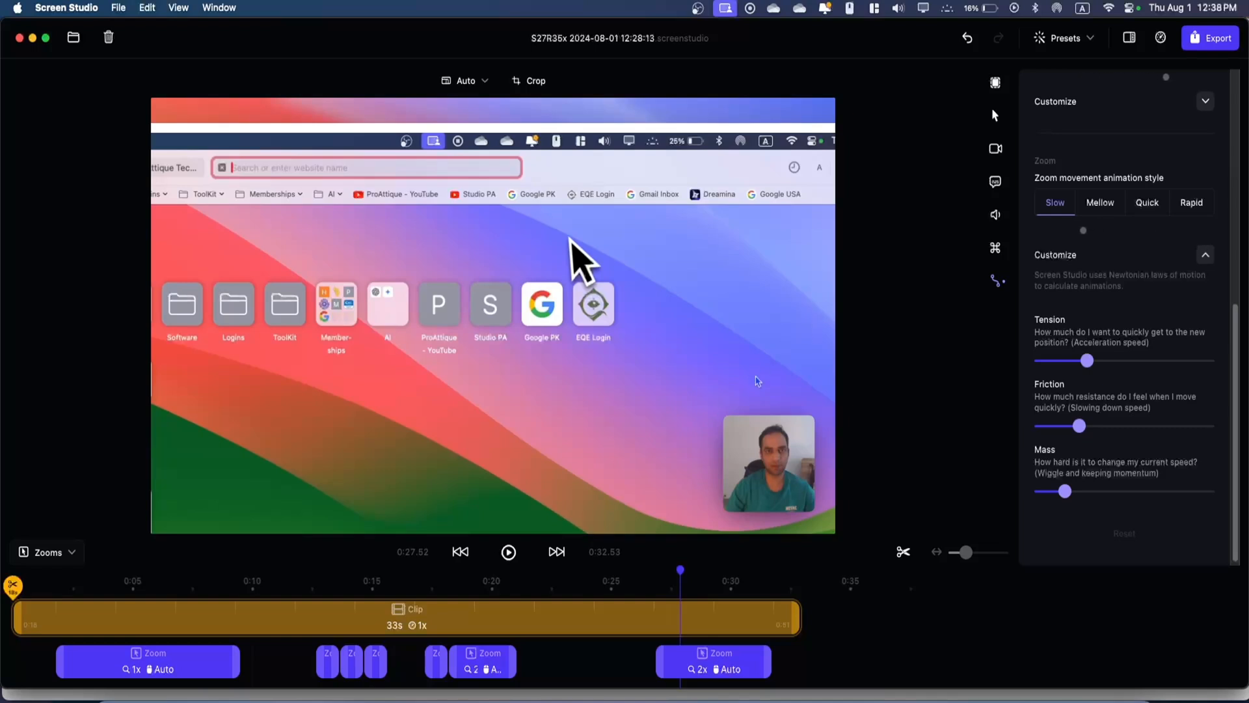
scroll(1068, 273, up, 1)
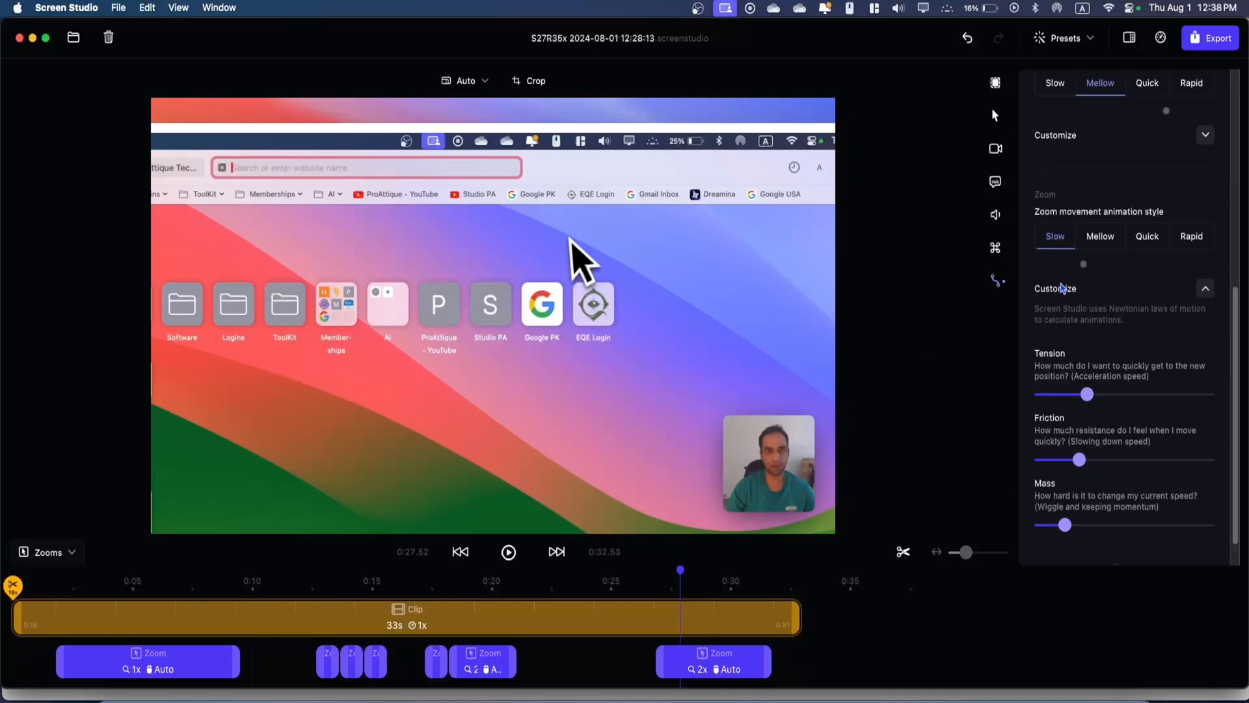
scroll(1070, 266, up, 1)
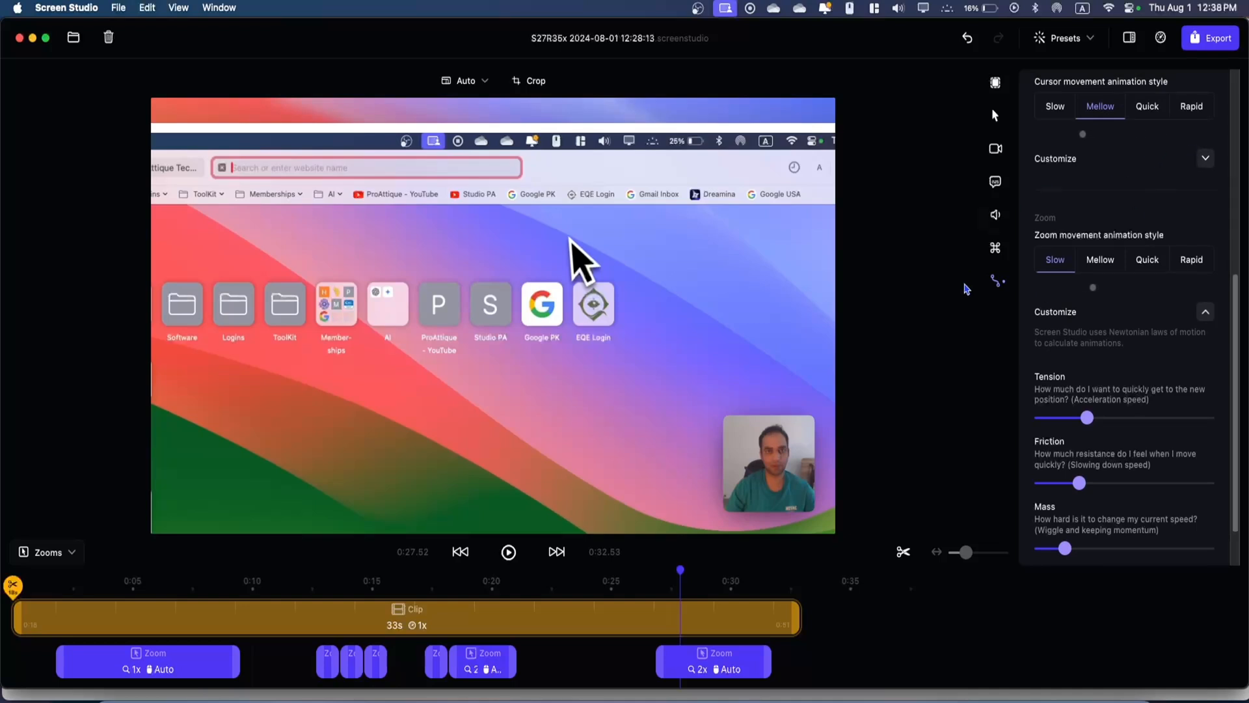
Step: Open the camera settings and try hiding the camera overlay, turning it back on
click(997, 151)
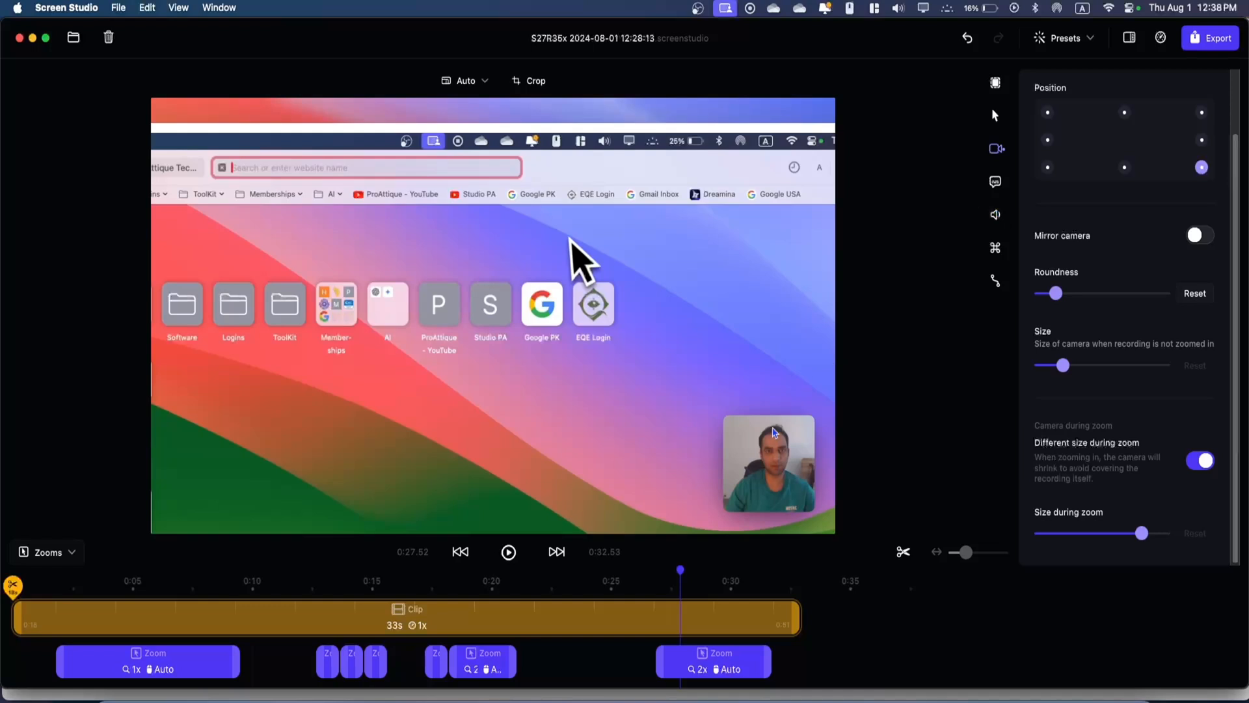
scroll(1045, 142, up, 3)
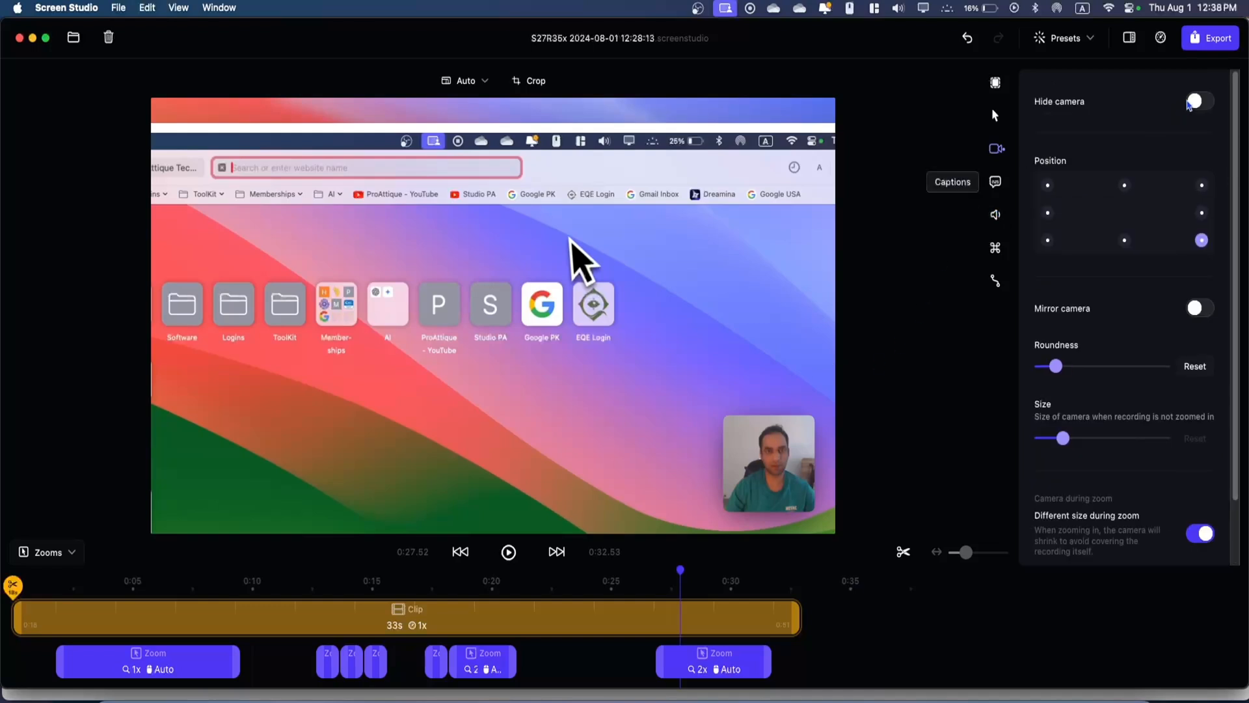
click(1207, 103)
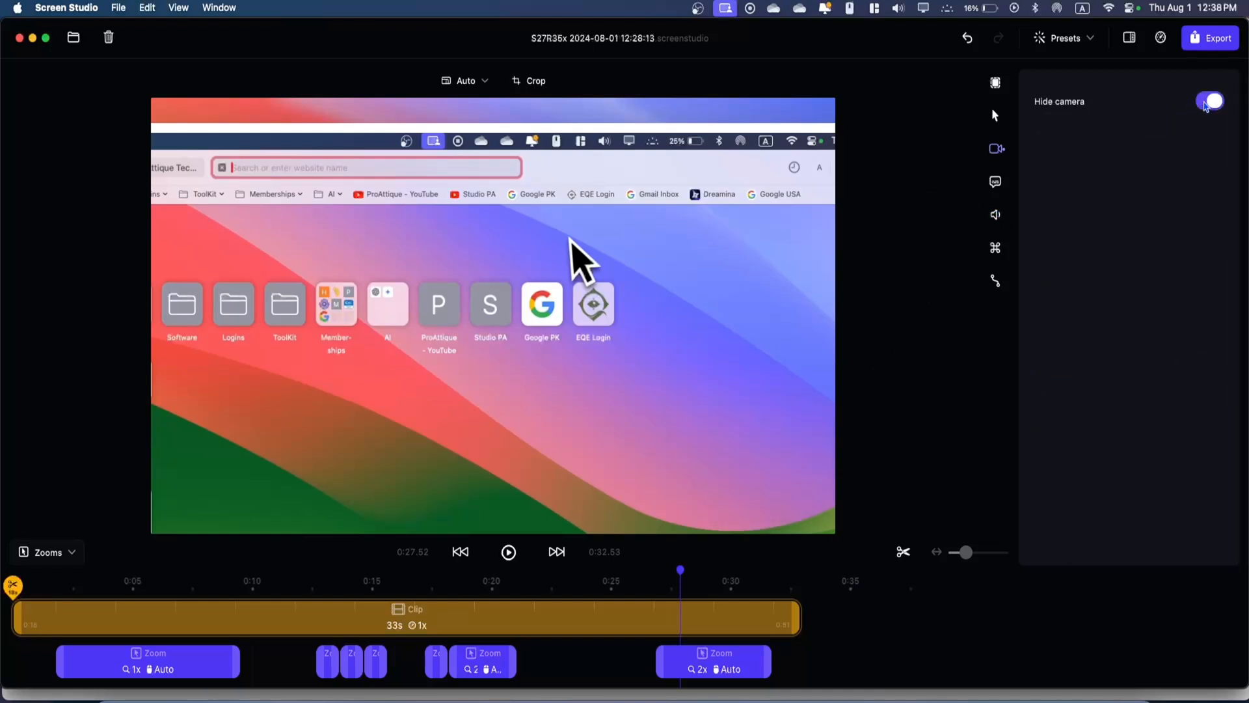
click(1207, 103)
Step: Try the camera overlay at the top-left, top-center, bottom-right and bottom-center of the frame, with its roundness raised to 50%
click(1049, 188)
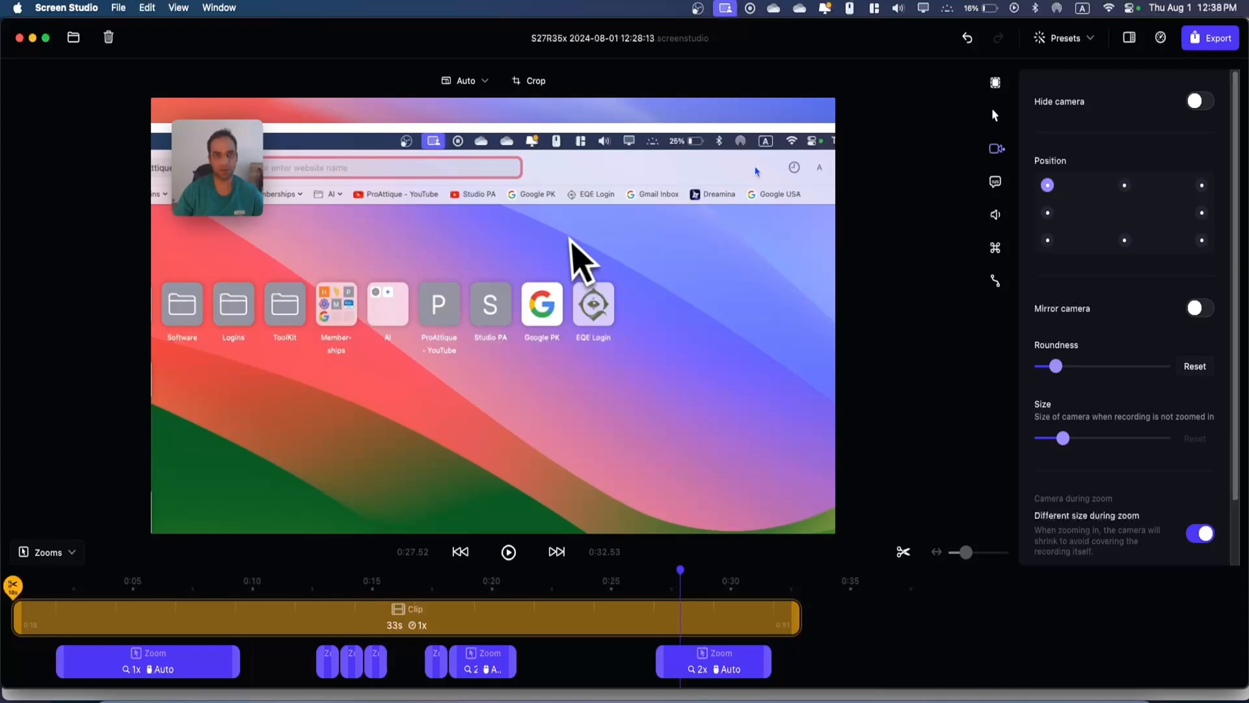
click(1124, 186)
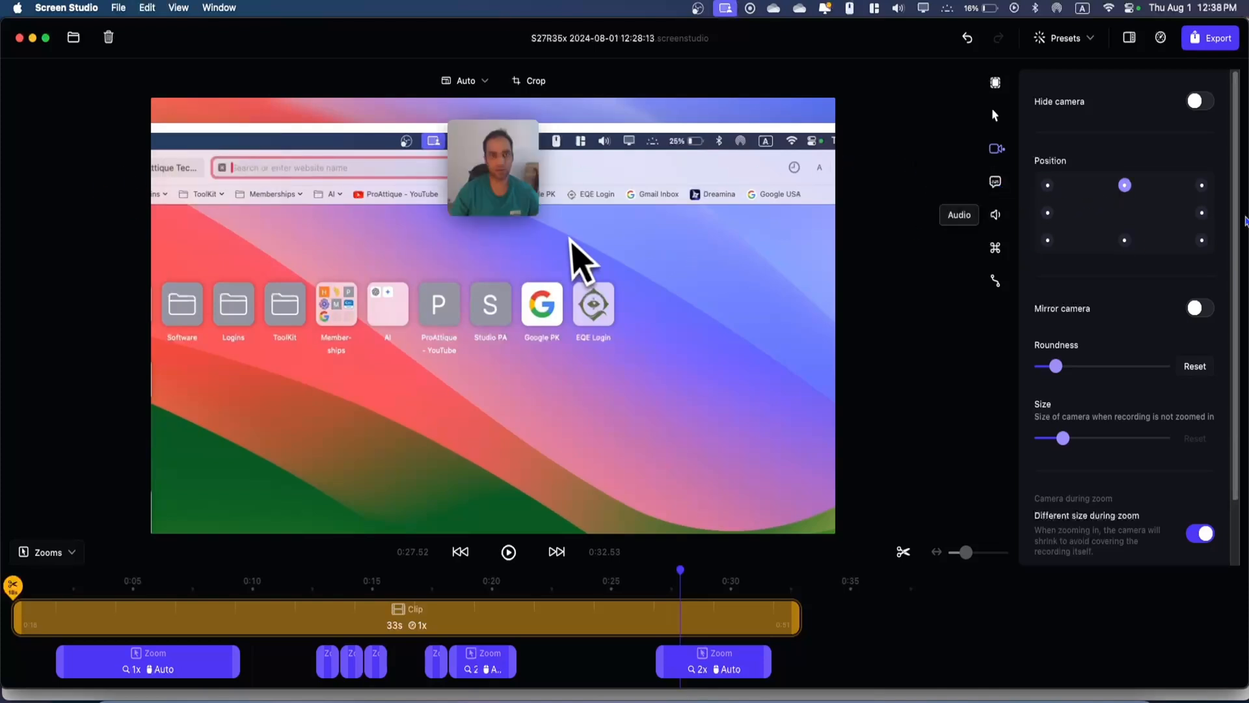
click(1201, 241)
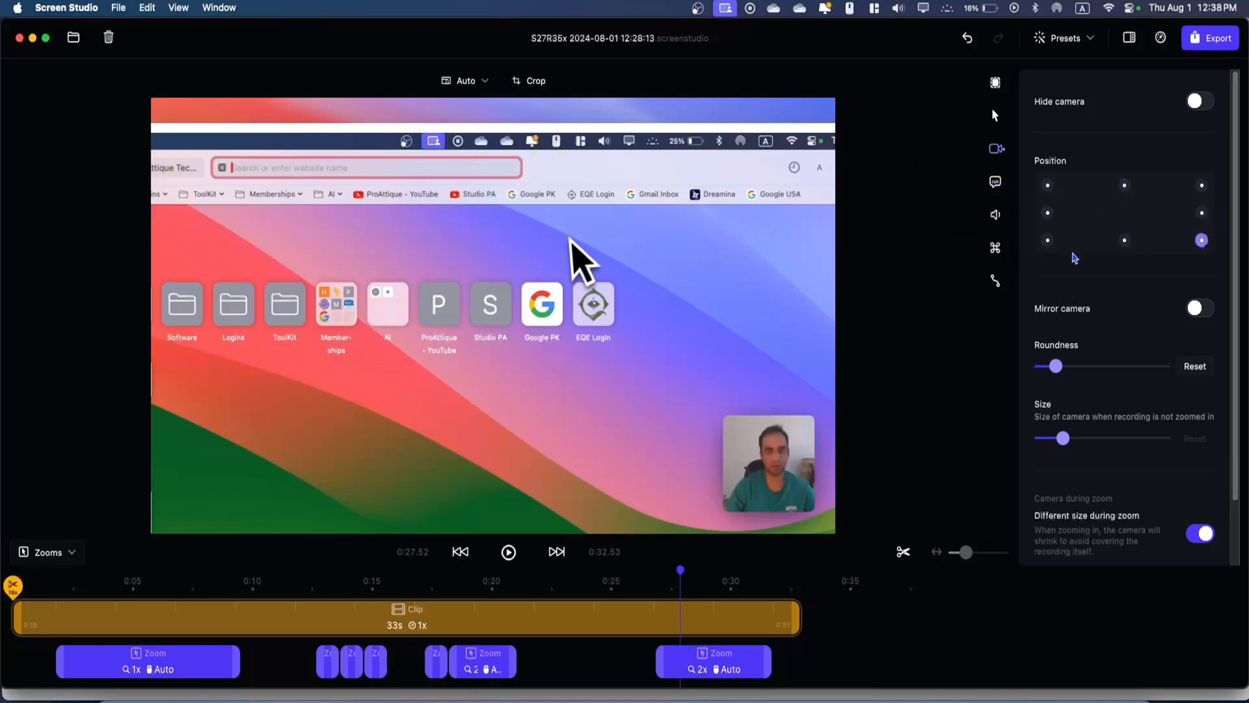
click(1124, 240)
drag(1056, 366, 1164, 366)
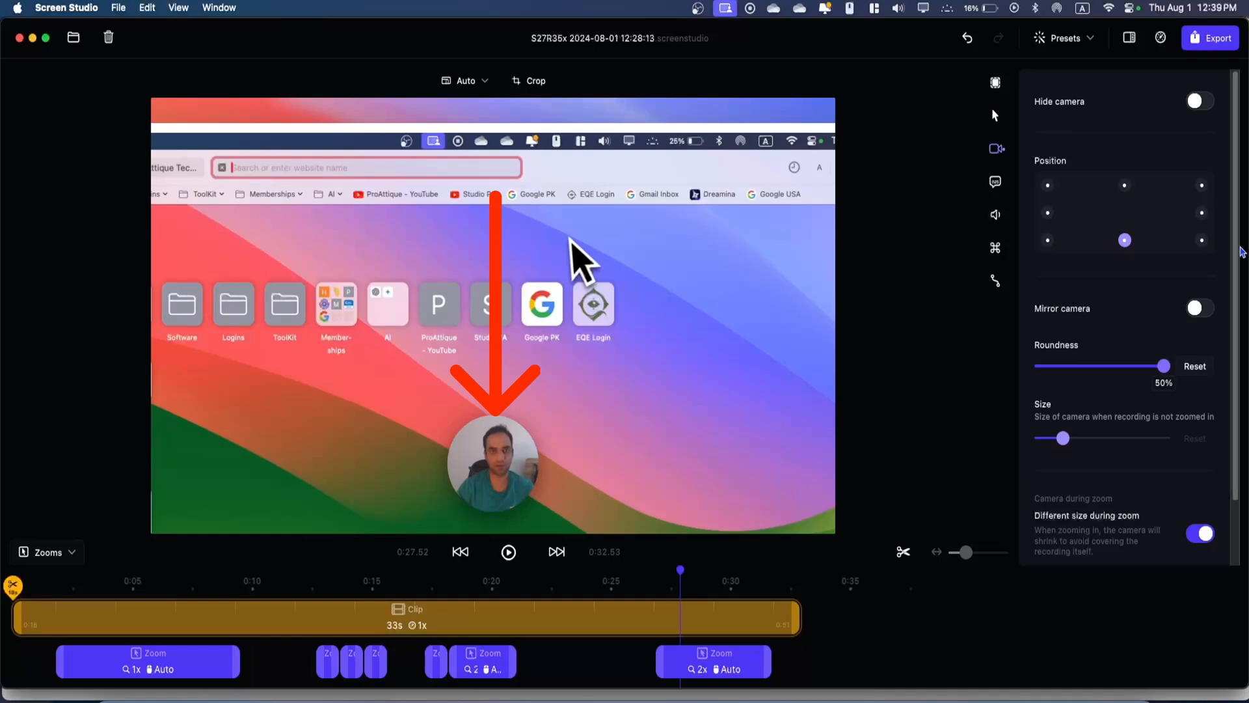
Step: Place the camera overlay in the frame's top-right corner and set its roundness to 4%
click(1202, 186)
drag(1164, 366, 1052, 384)
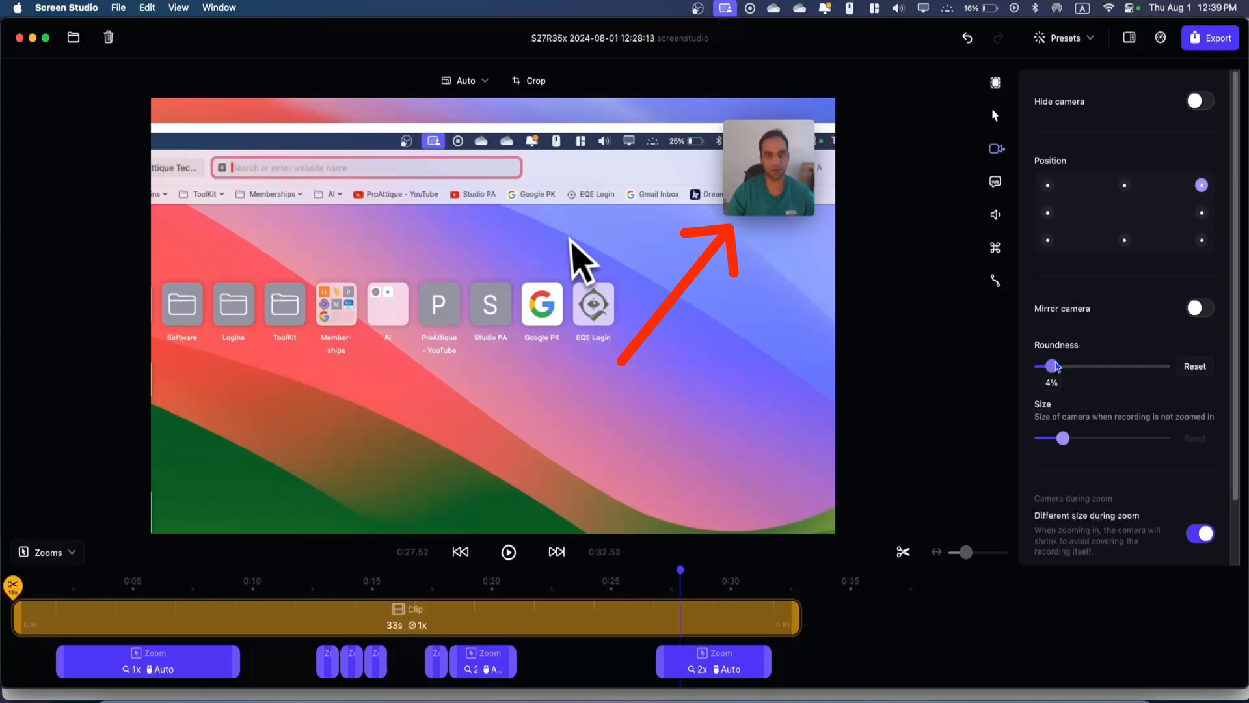
Step: Try a camera size of 80% and preview it around the last zoom's start
drag(1063, 437, 1209, 450)
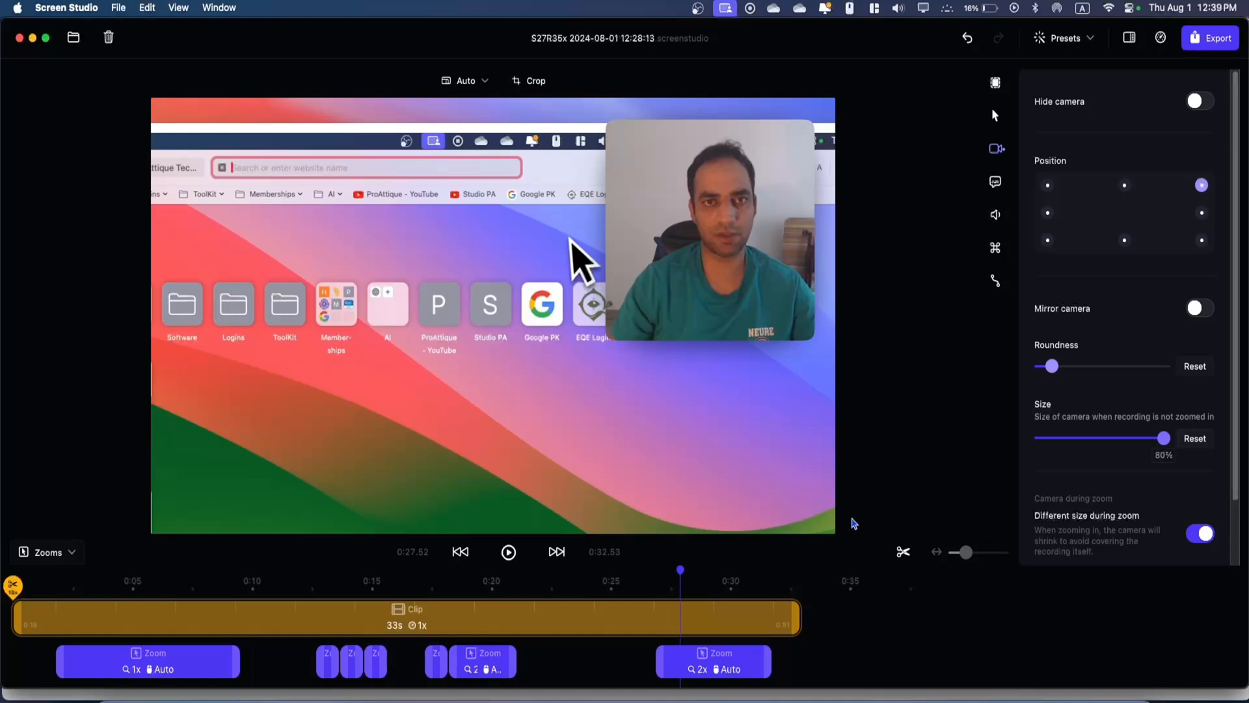
click(676, 575)
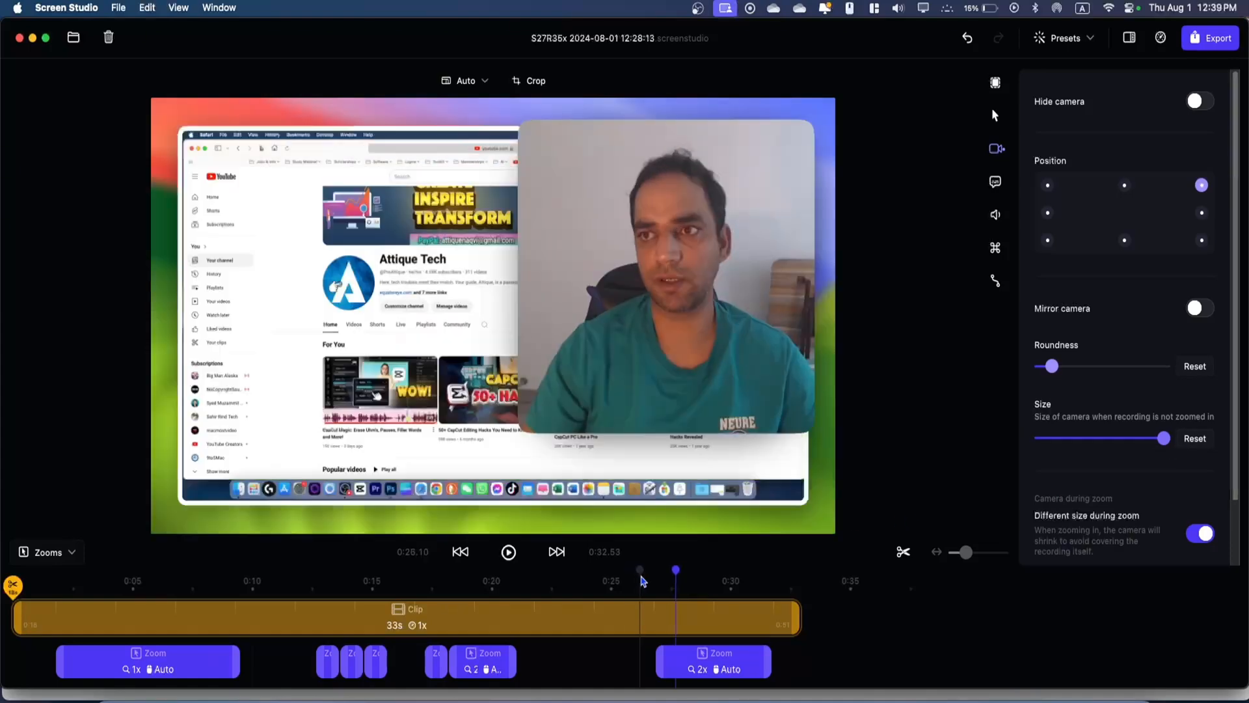
key(space)
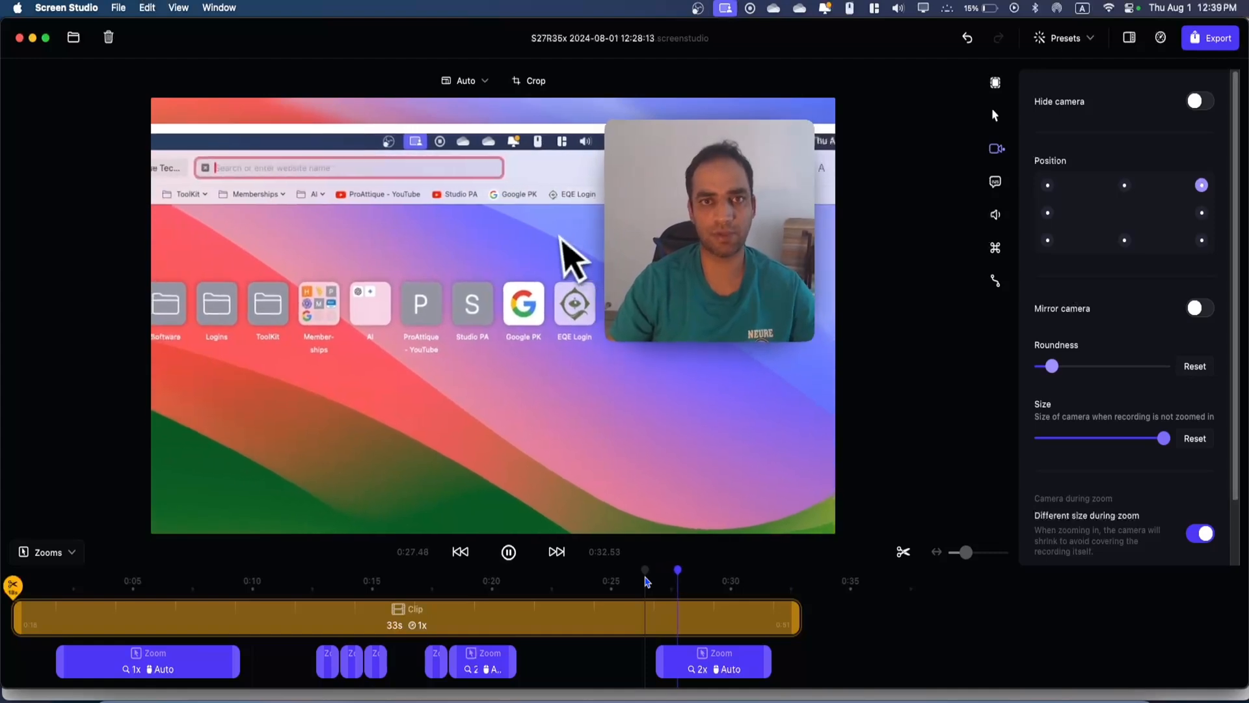
key(space)
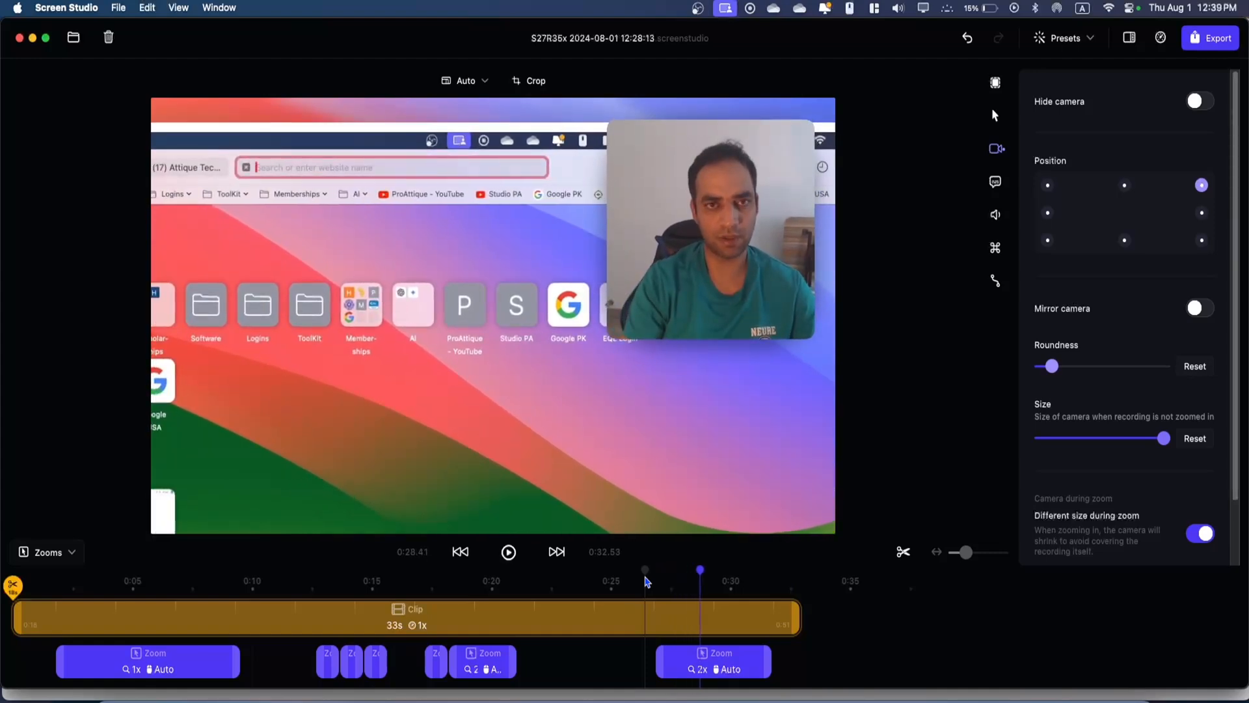
Step: Shrink the camera overlay back to about its default size and preview it from about 0:26.5
drag(1164, 438, 1064, 444)
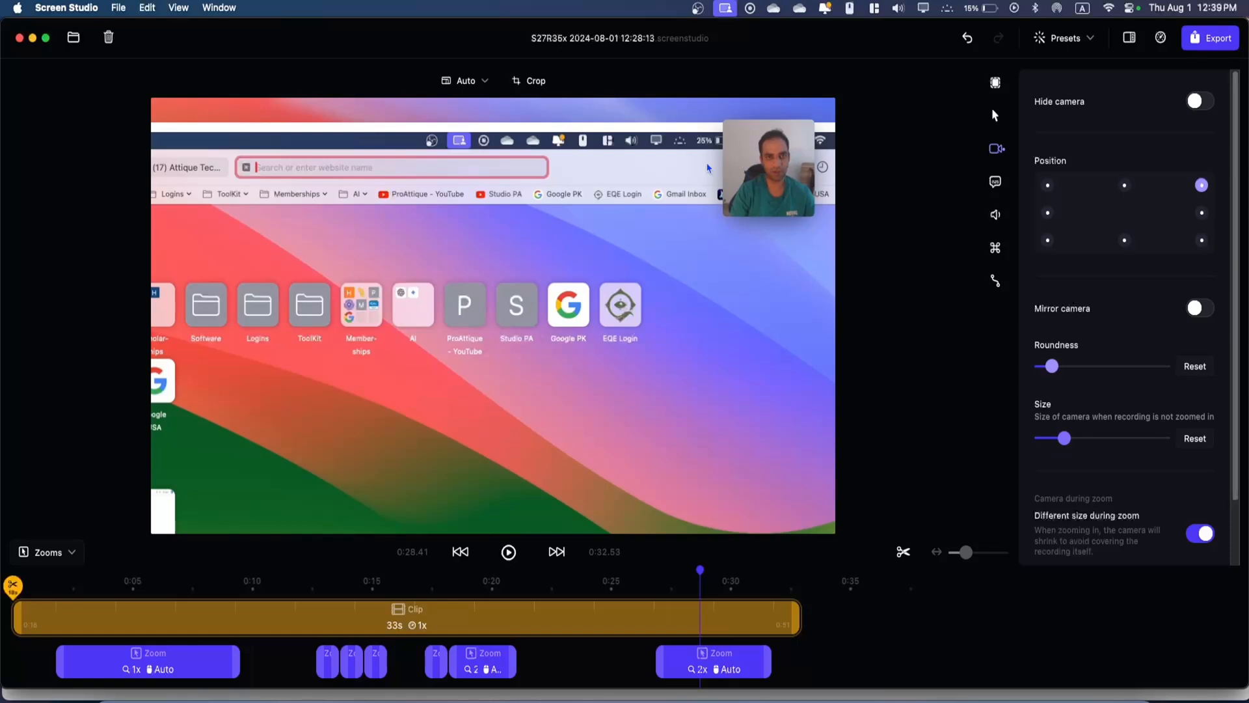
click(648, 581)
key(space)
key(space)
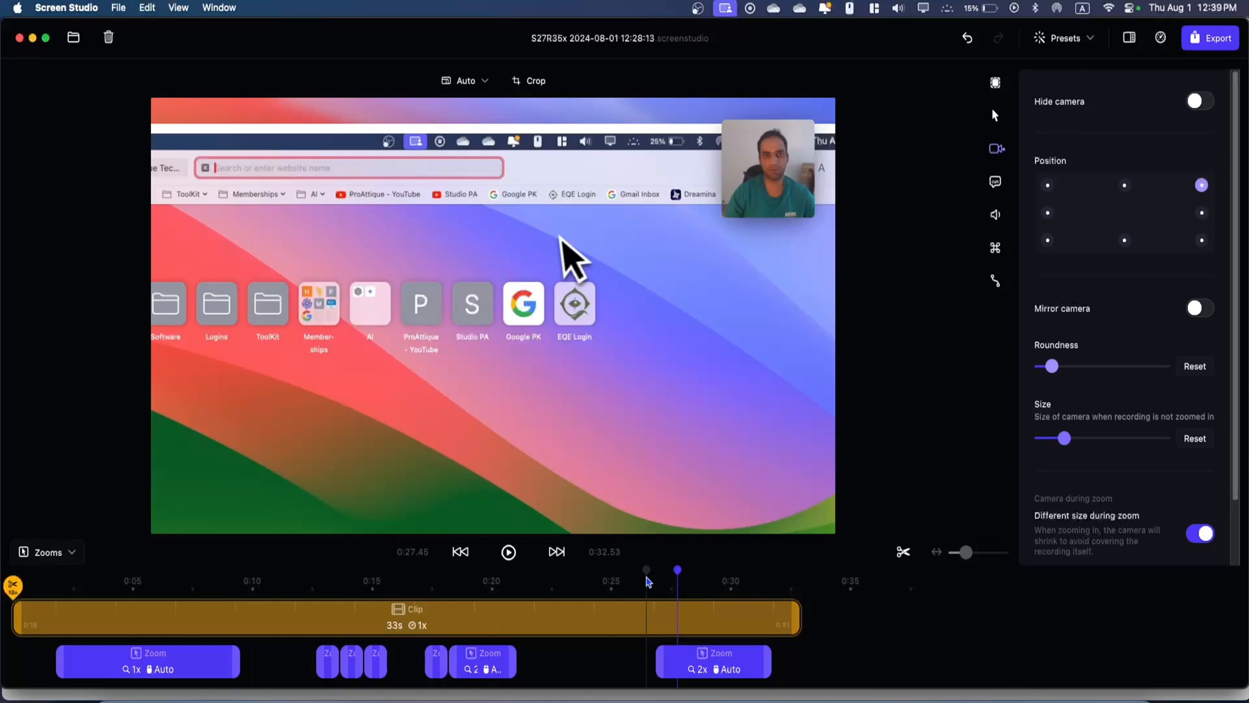
Step: Try turning off the different camera size during zoom and switch it back on
scroll(1146, 416, down, 3)
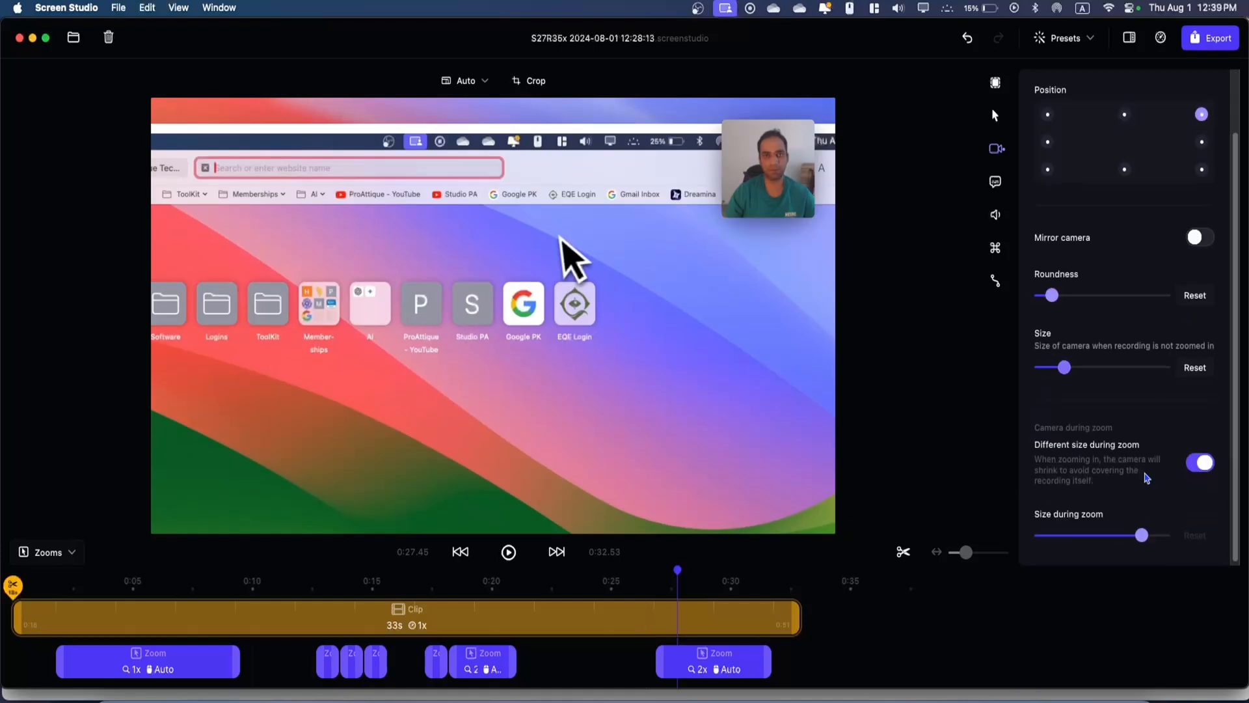
click(1200, 468)
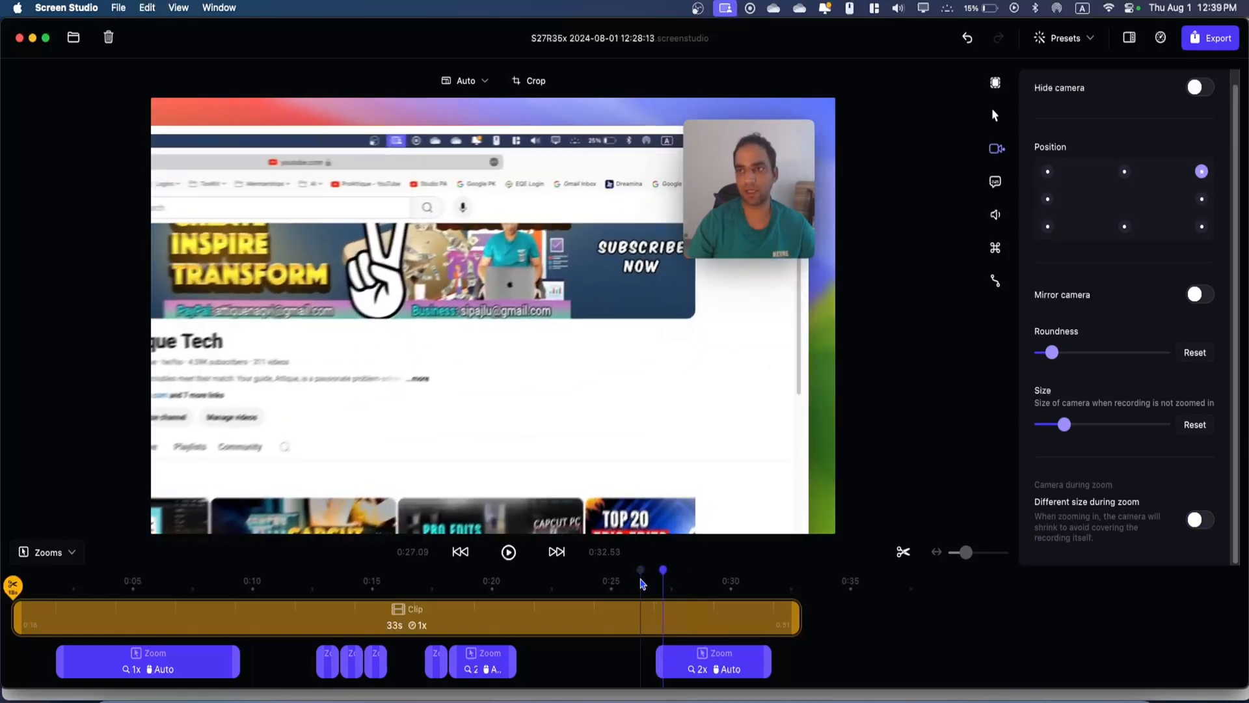
click(1200, 520)
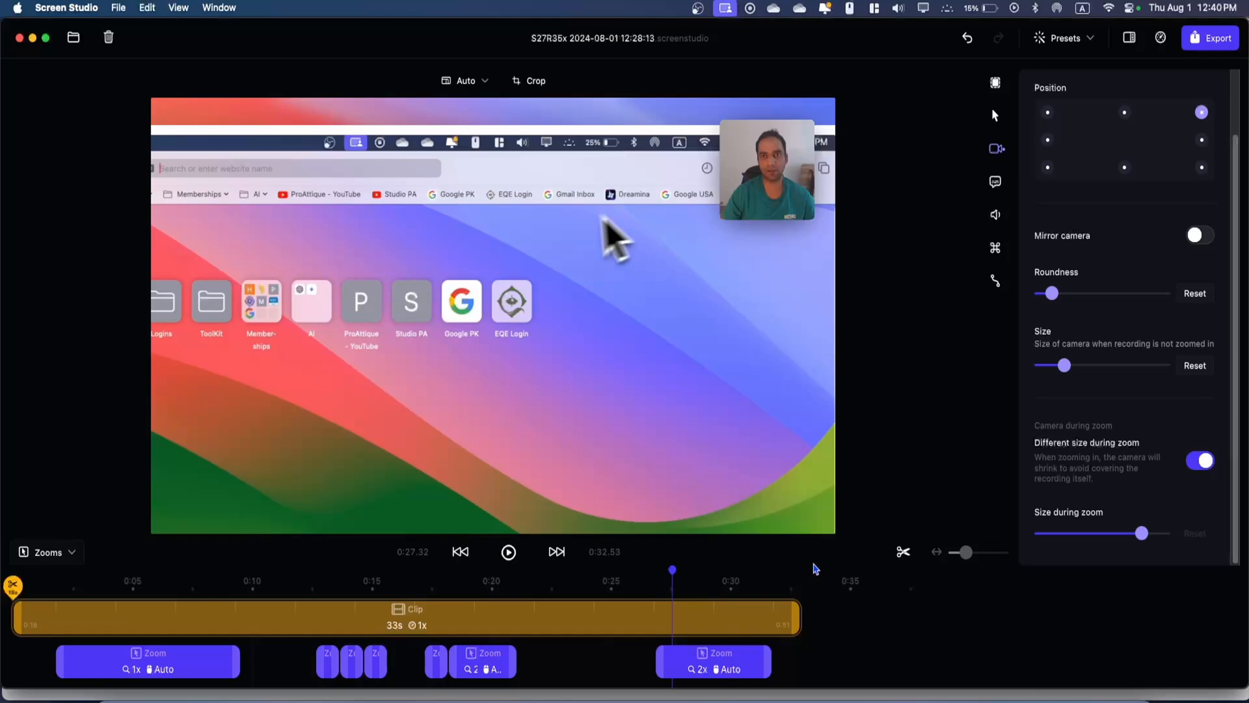
scroll(1104, 437, up, 3)
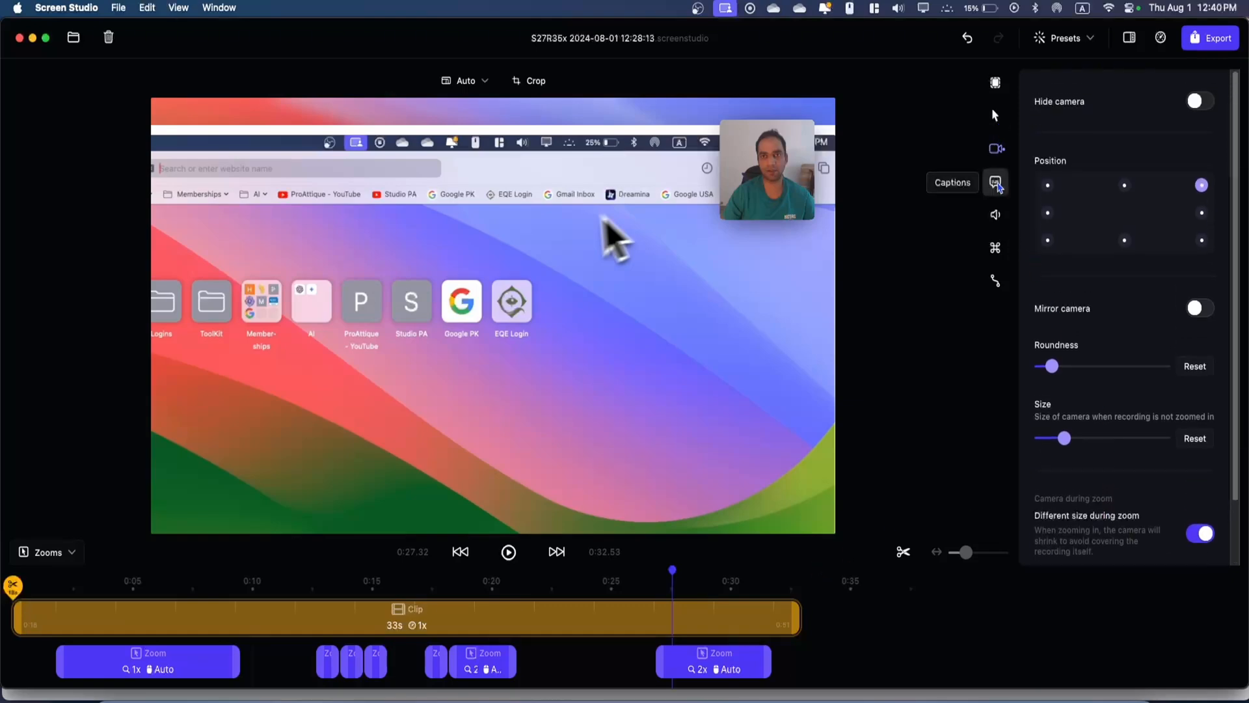
Step: Open the captions transcript settings and examine the available languages, leaving the language on Auto
click(997, 183)
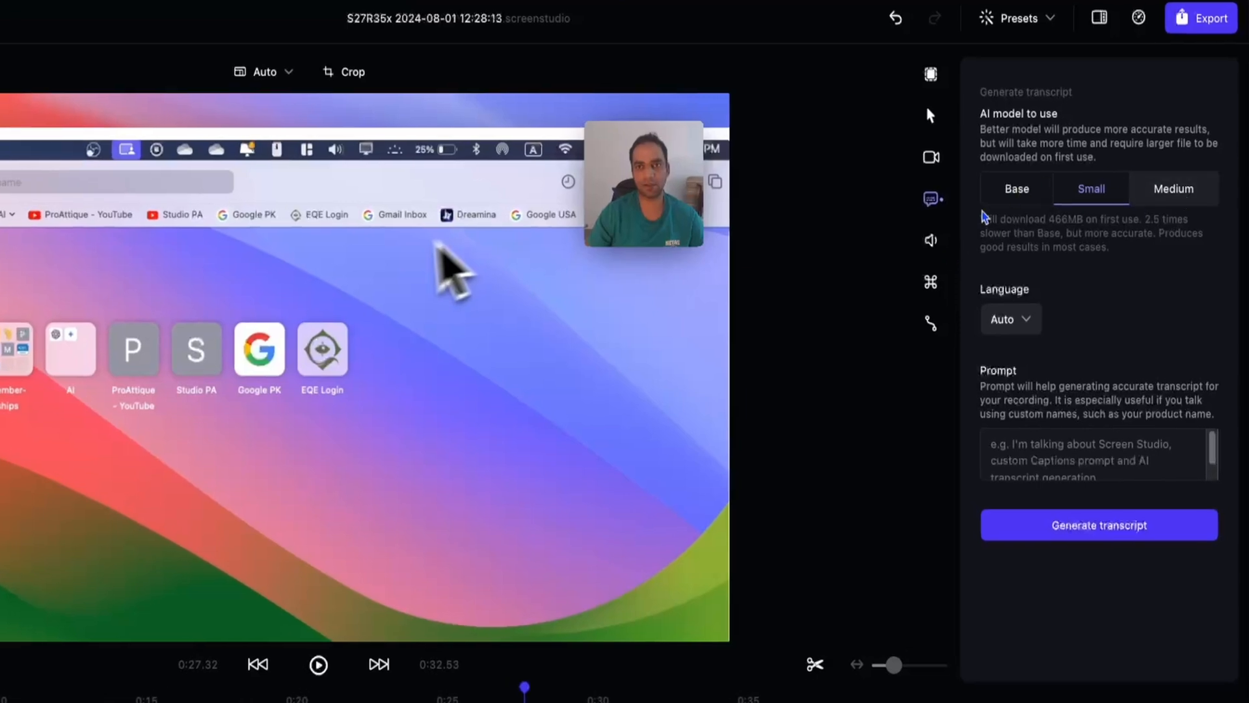
click(1034, 320)
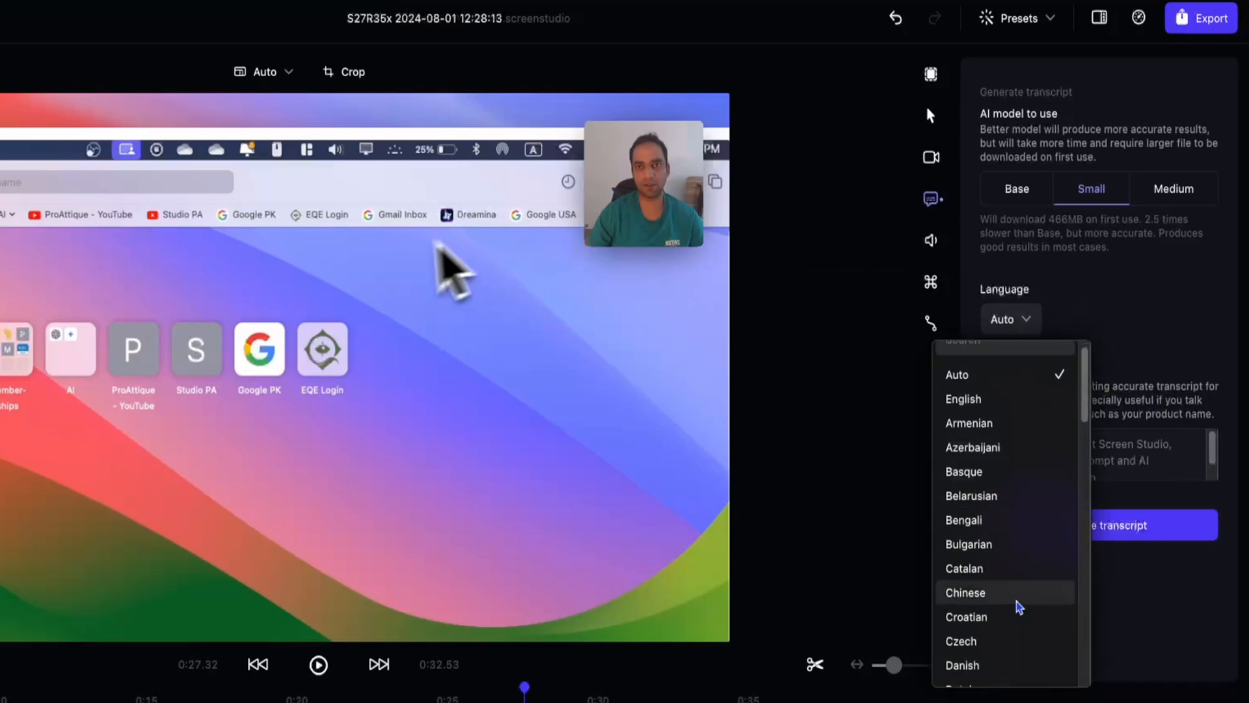
scroll(1012, 599, down, 5)
scroll(1018, 602, up, 5)
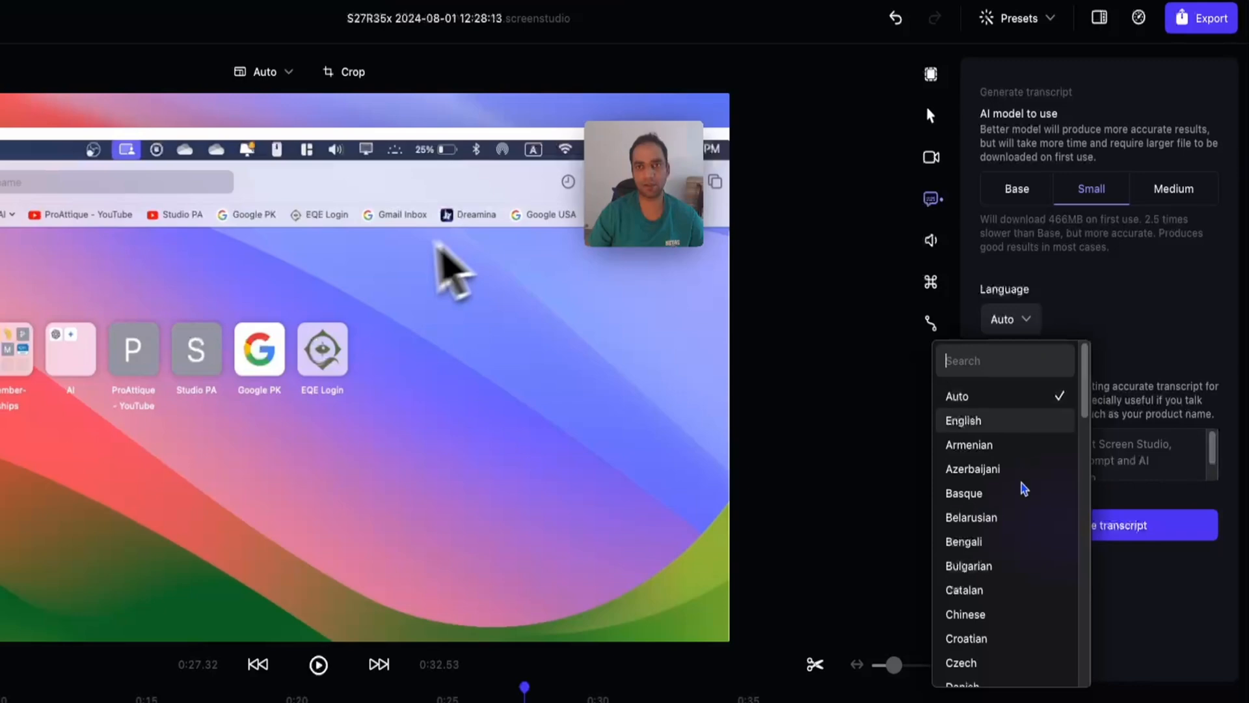
scroll(1024, 497, down, 2)
scroll(1027, 494, up, 2)
click(1165, 282)
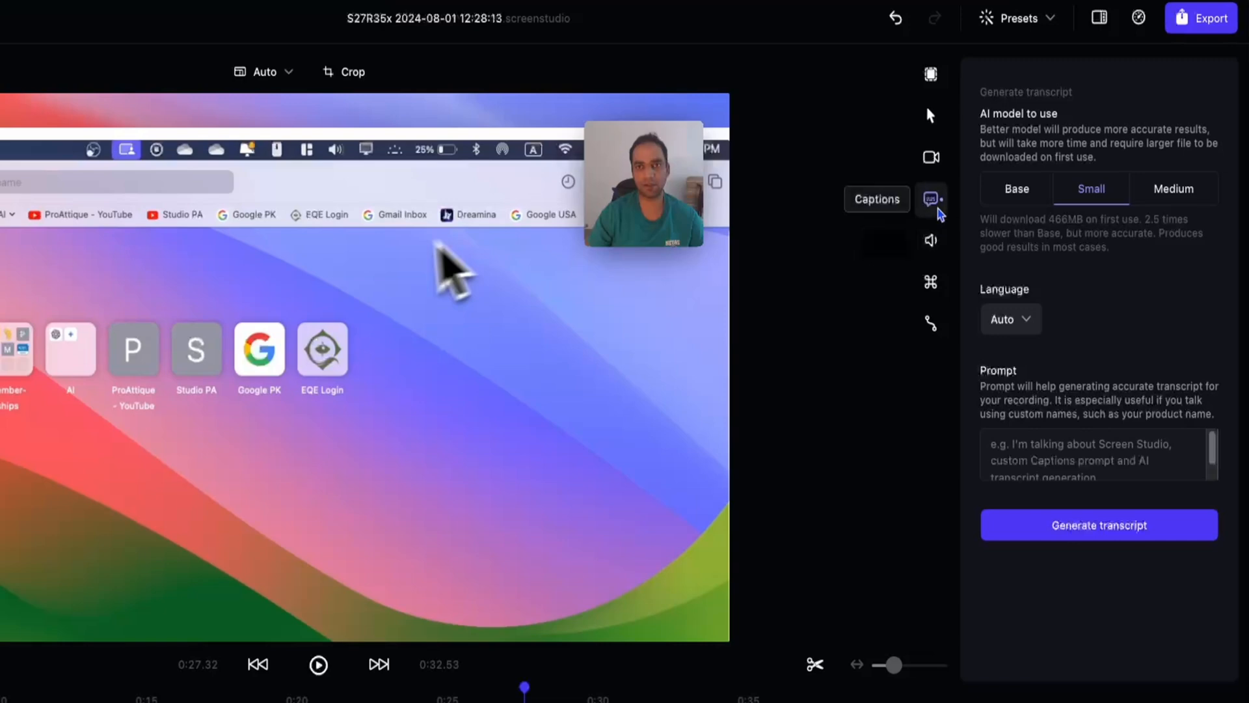
Step: Open the audio settings and turn off Mute microphone so the recorded voice is included
click(932, 238)
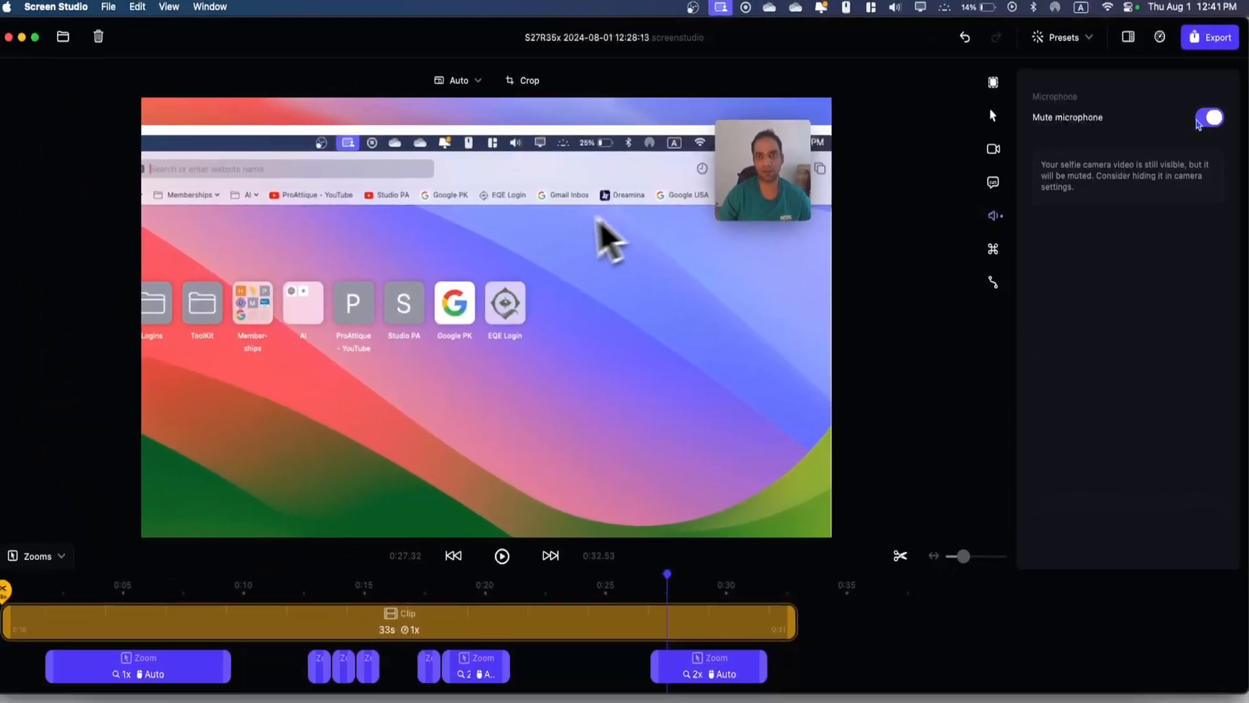
click(1187, 125)
click(1211, 119)
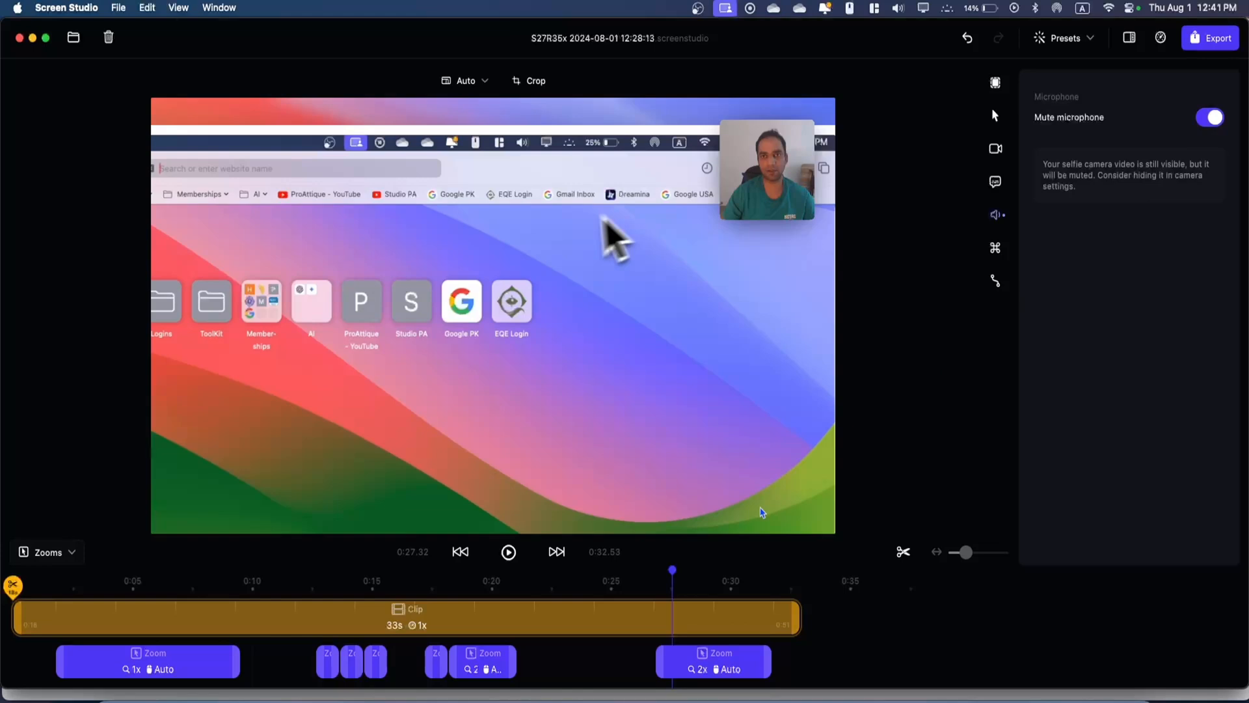
click(652, 575)
click(1207, 118)
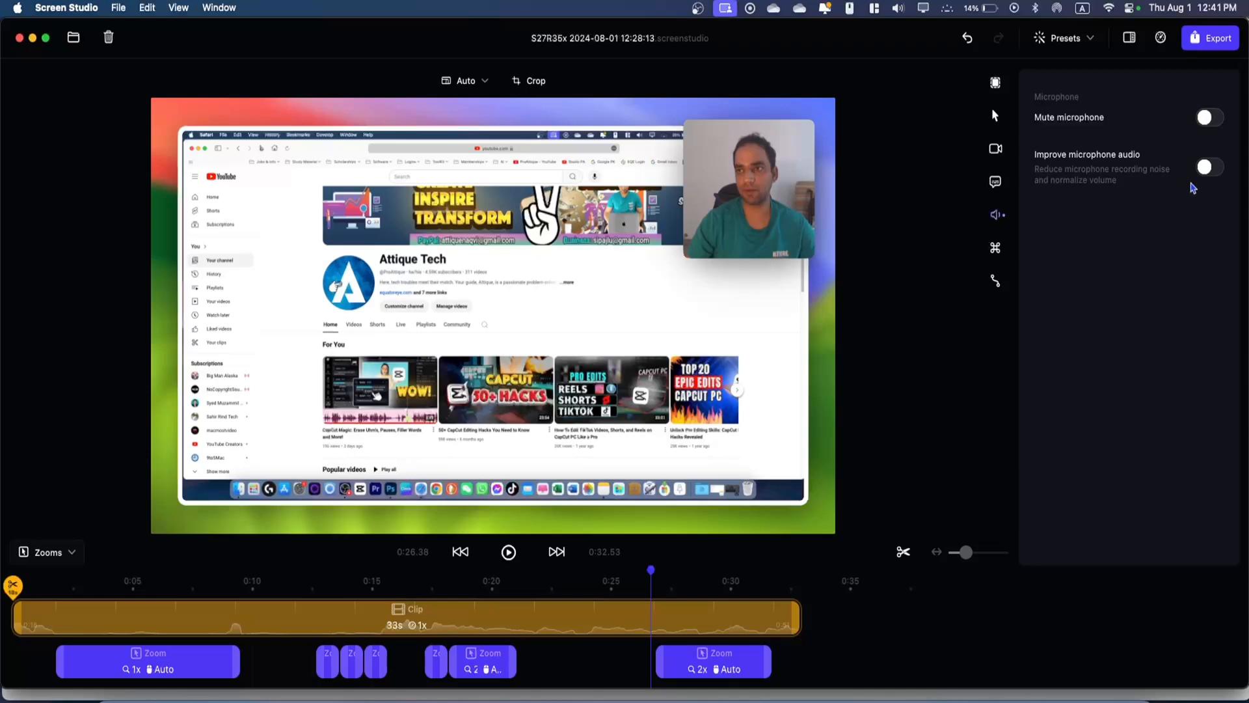
Step: Add a short zoom before the last one and split the clip at about 0:08, 0:12, 0:17, 0:21, 0:23 and 0:25
click(642, 662)
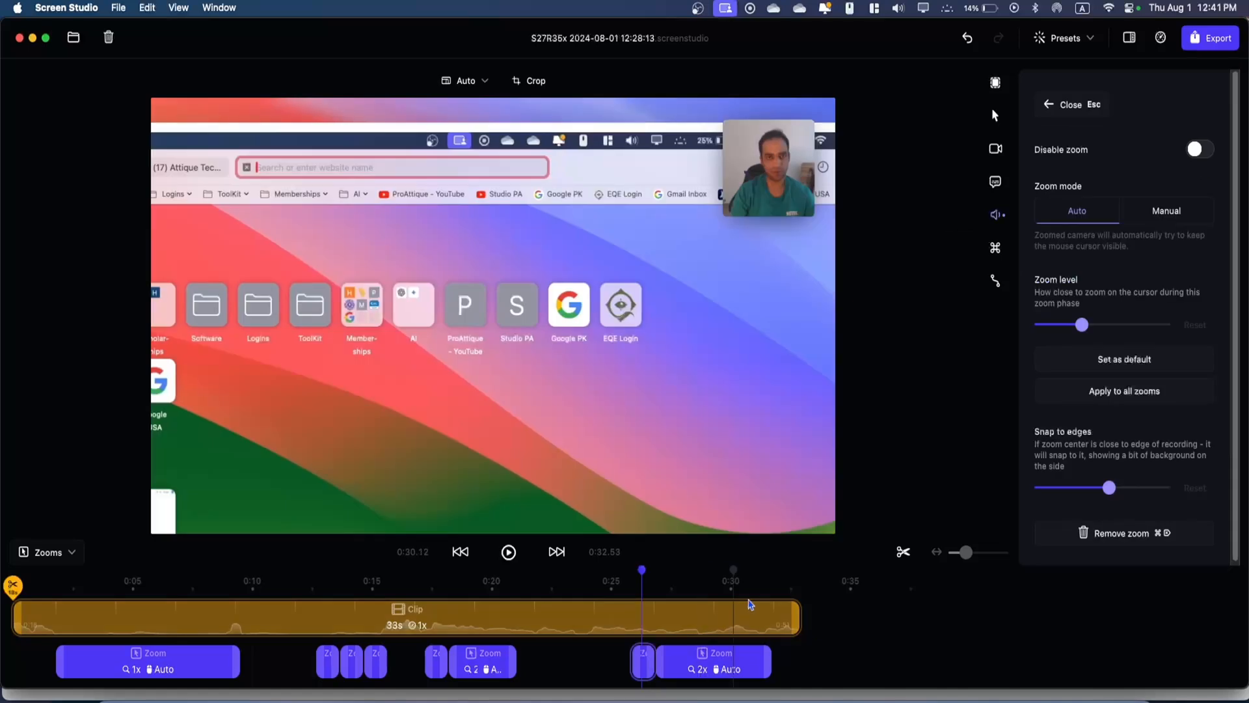
click(903, 551)
click(564, 615)
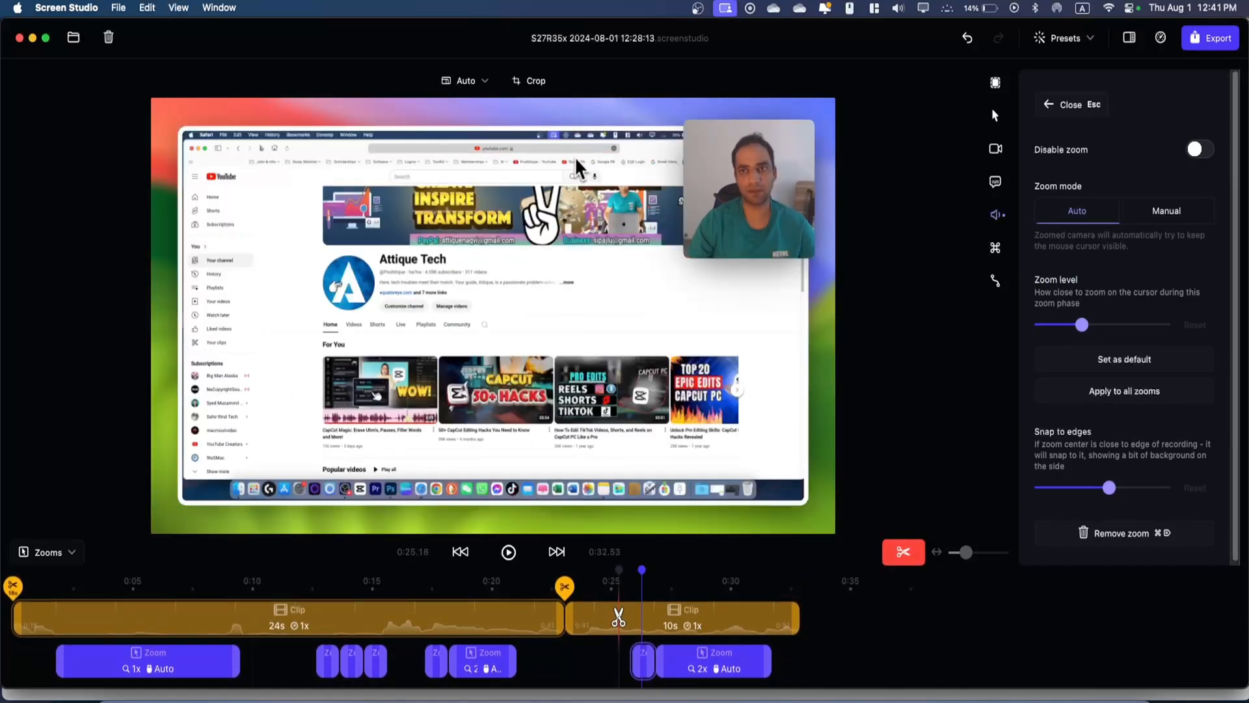
click(618, 614)
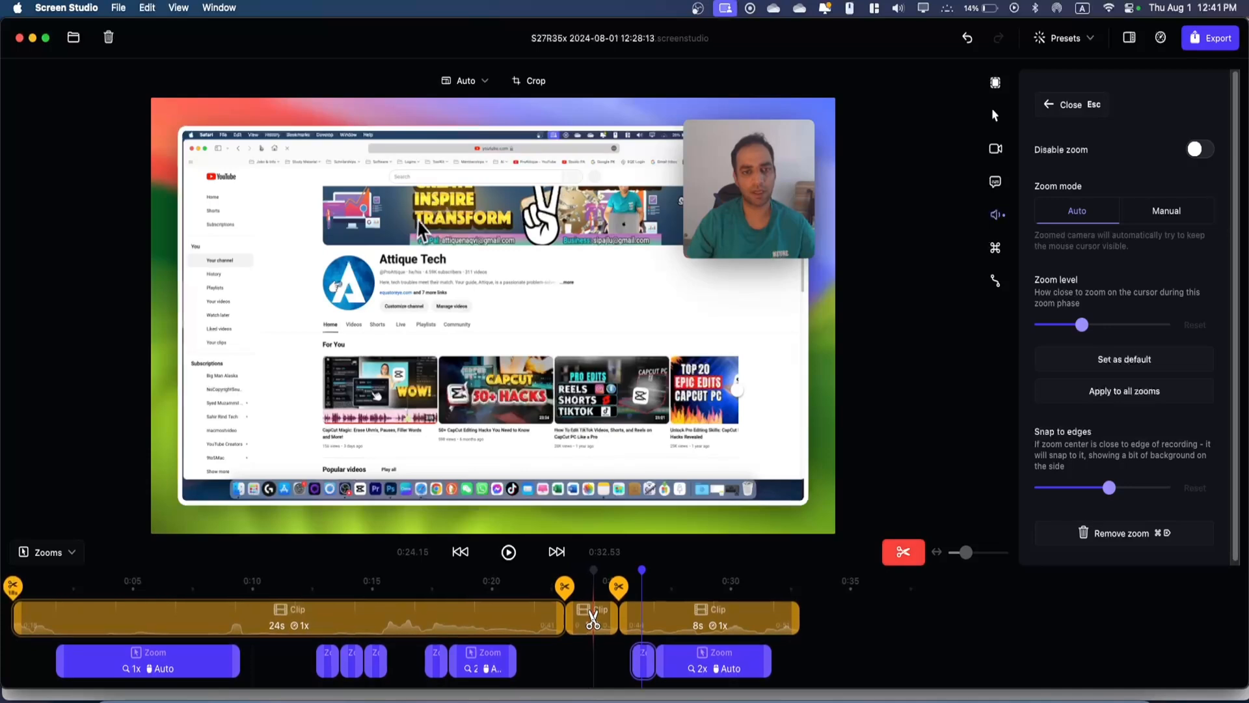
click(529, 618)
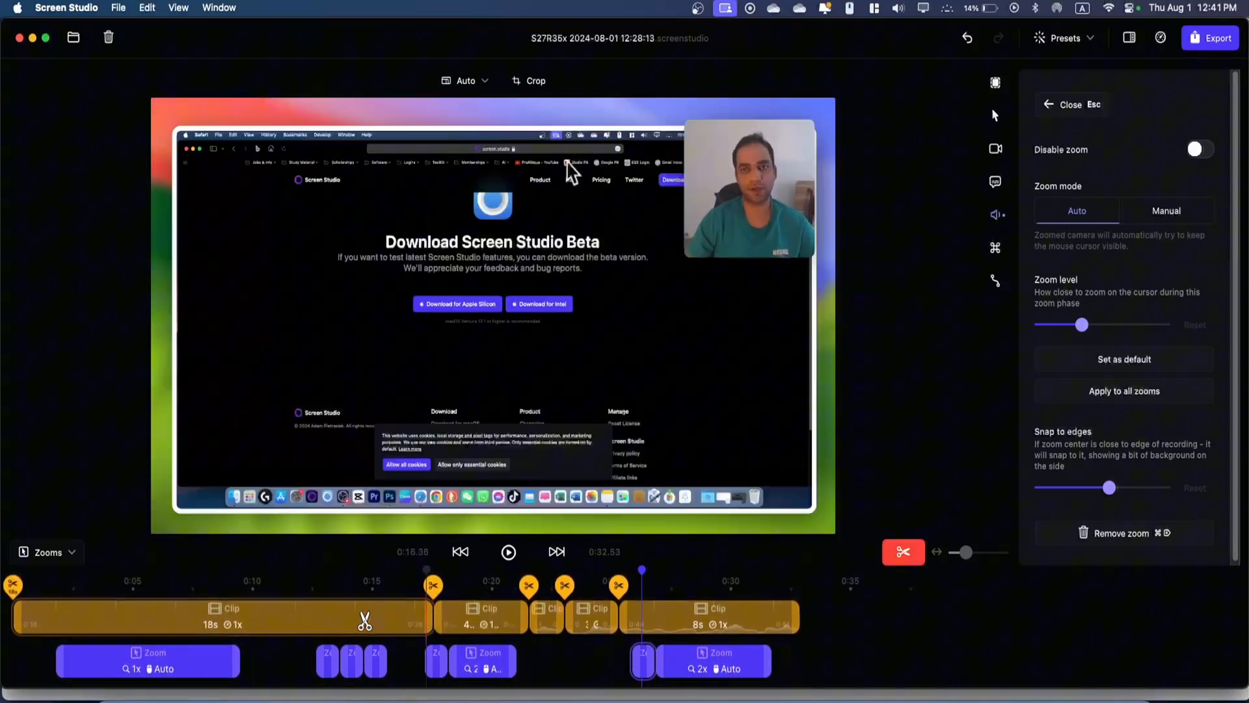
click(306, 618)
click(214, 618)
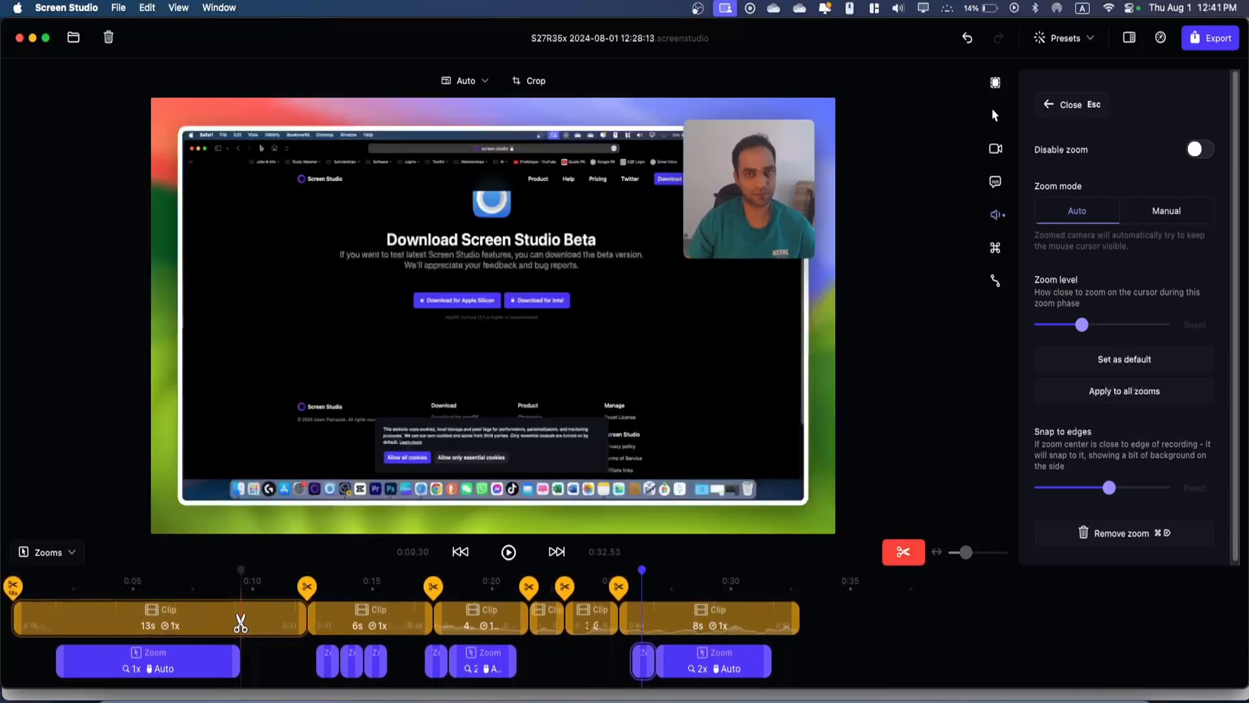
click(432, 618)
key(Escape)
Step: Delete the last clip segment, which starts at about 0:25
click(488, 619)
click(660, 621)
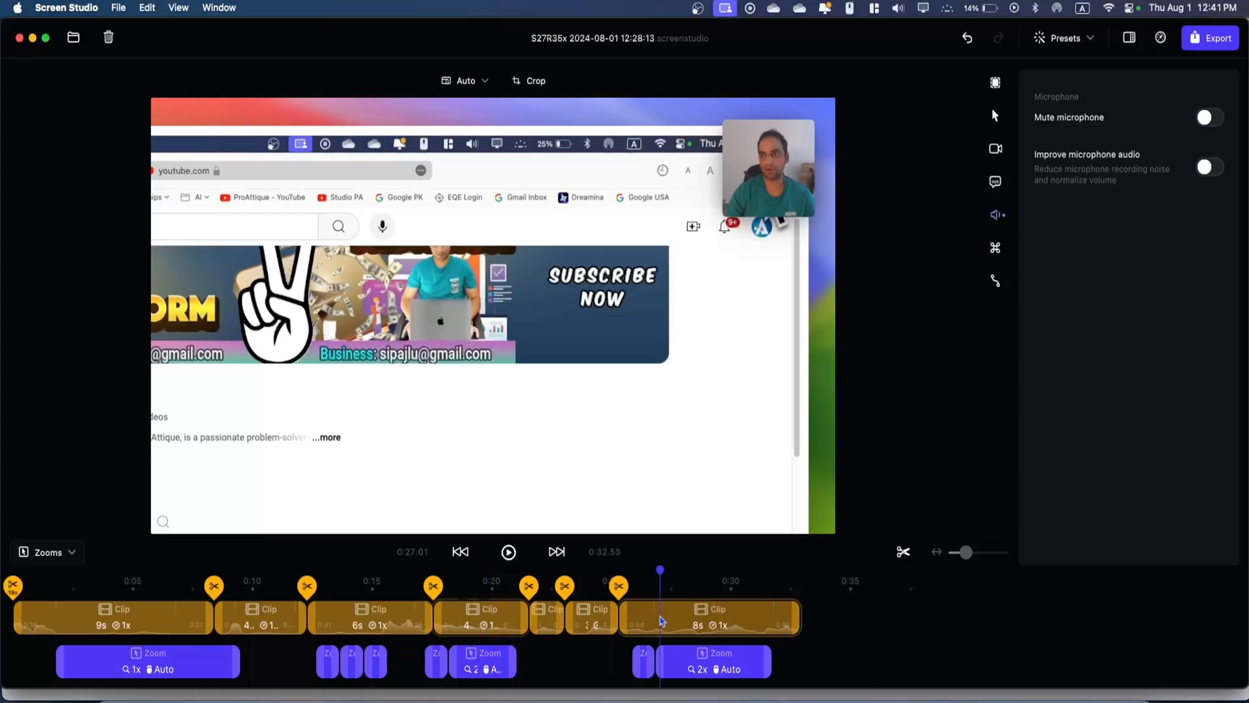
key(Delete)
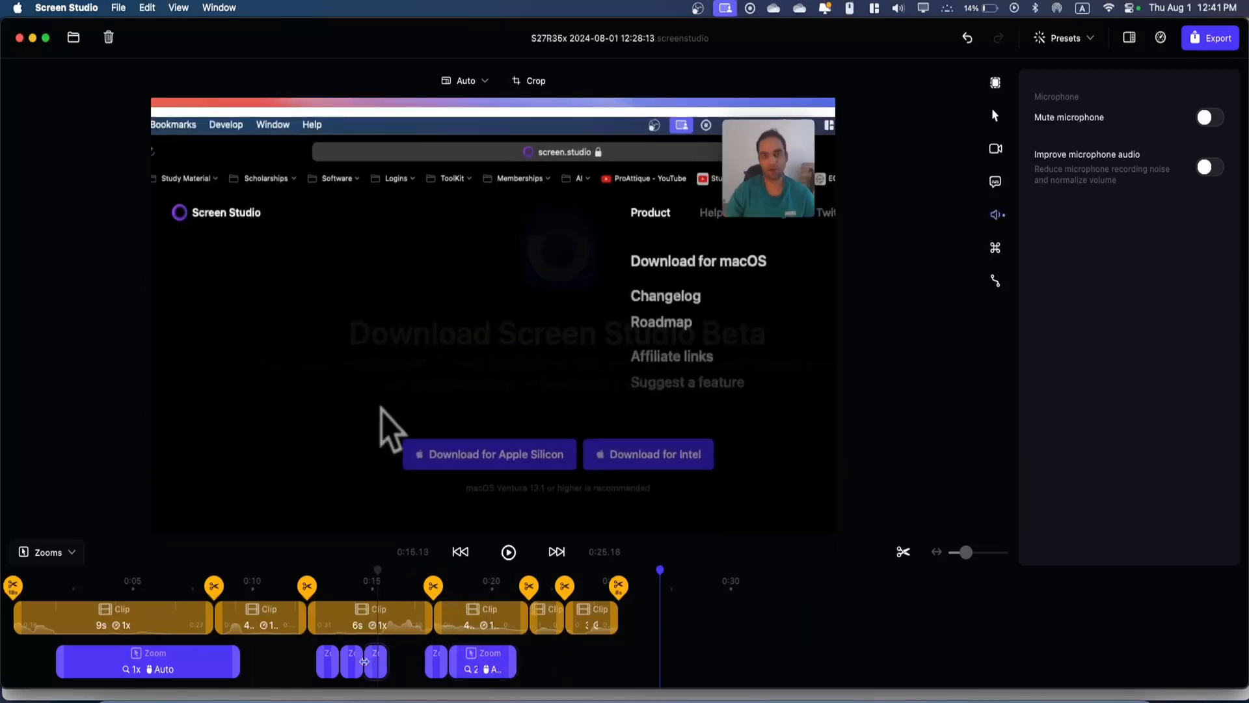
Step: Remove the long first zoom and the three short zooms between about 0:12 and 0:16
click(204, 667)
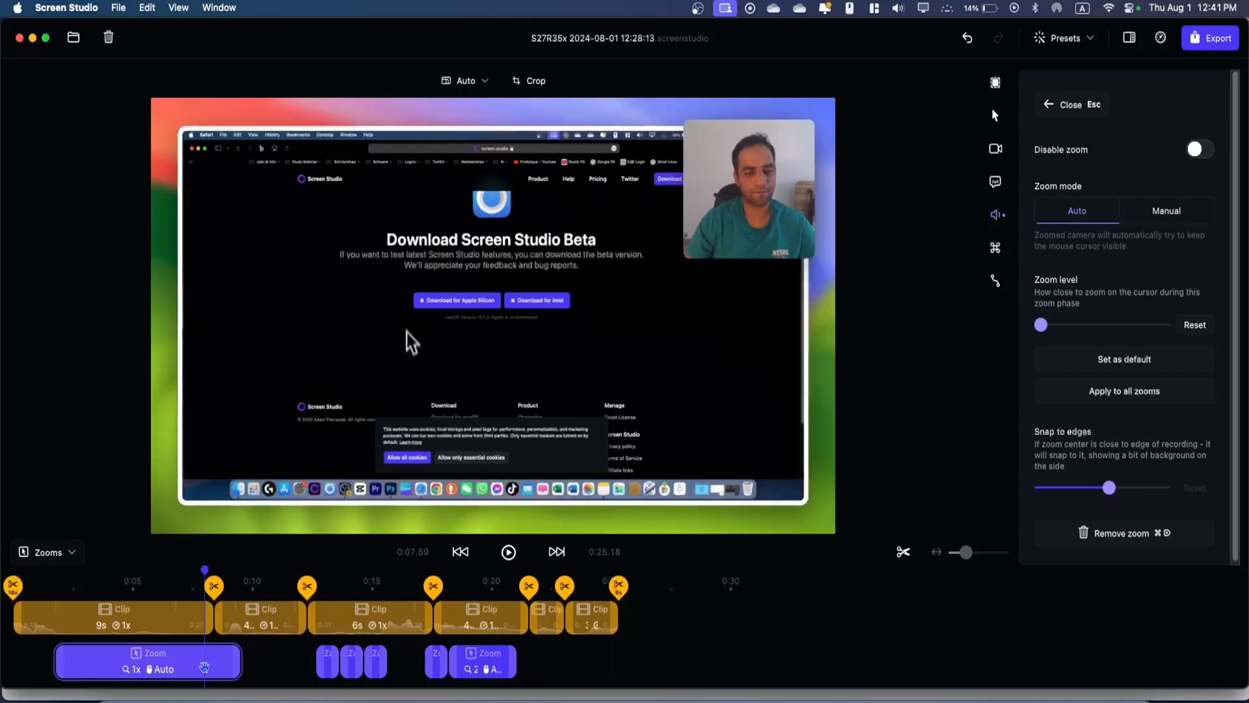
key(Delete)
click(353, 665)
key(Delete)
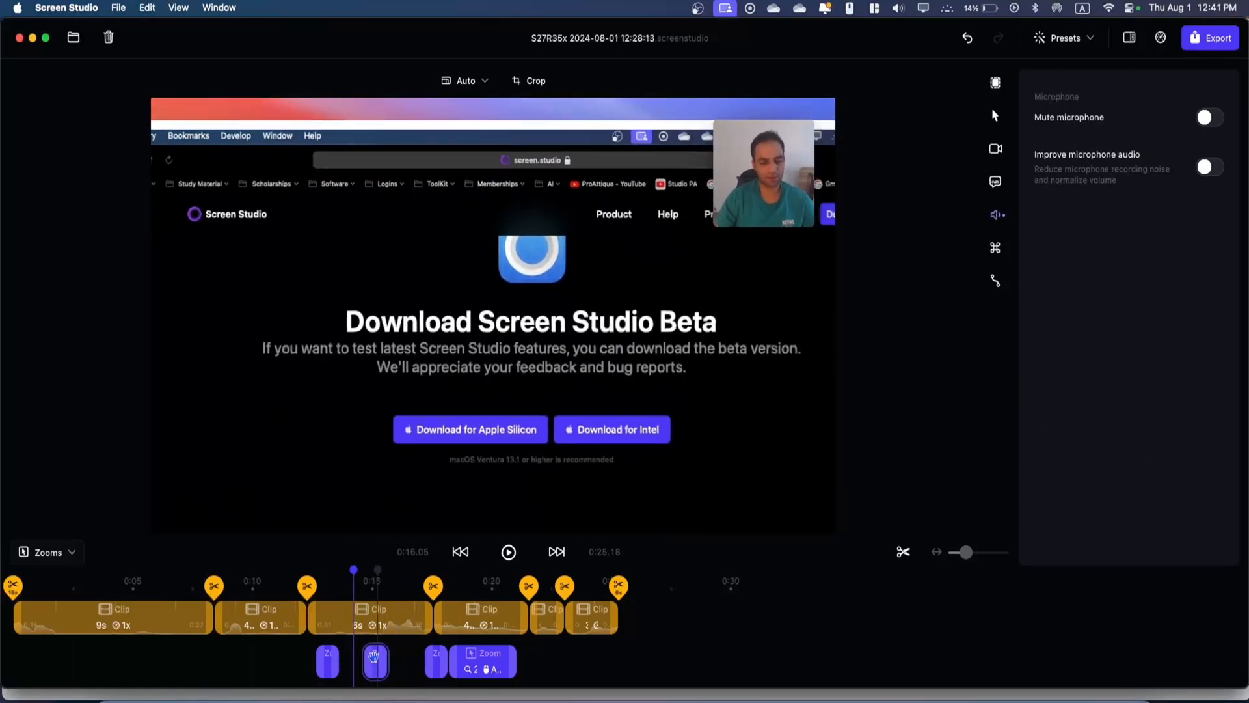
key(Delete)
click(327, 660)
key(Delete)
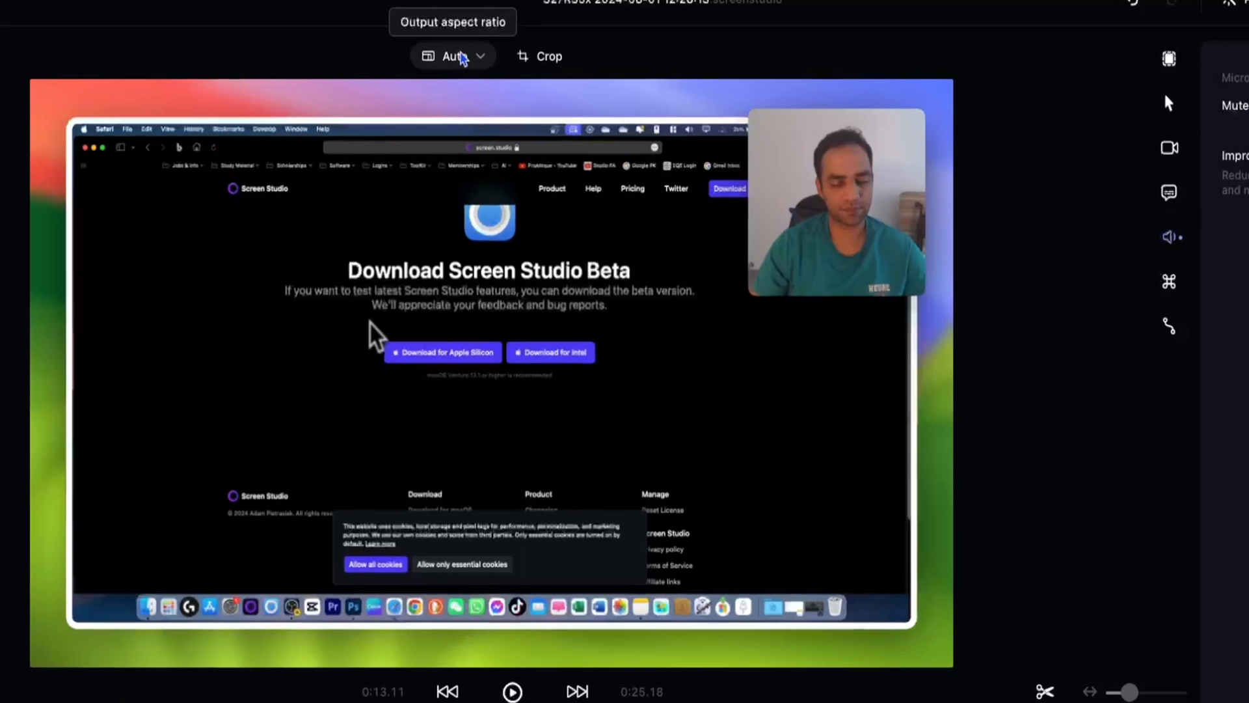
Step: Set the output aspect ratio to Vertical 9:16
click(461, 59)
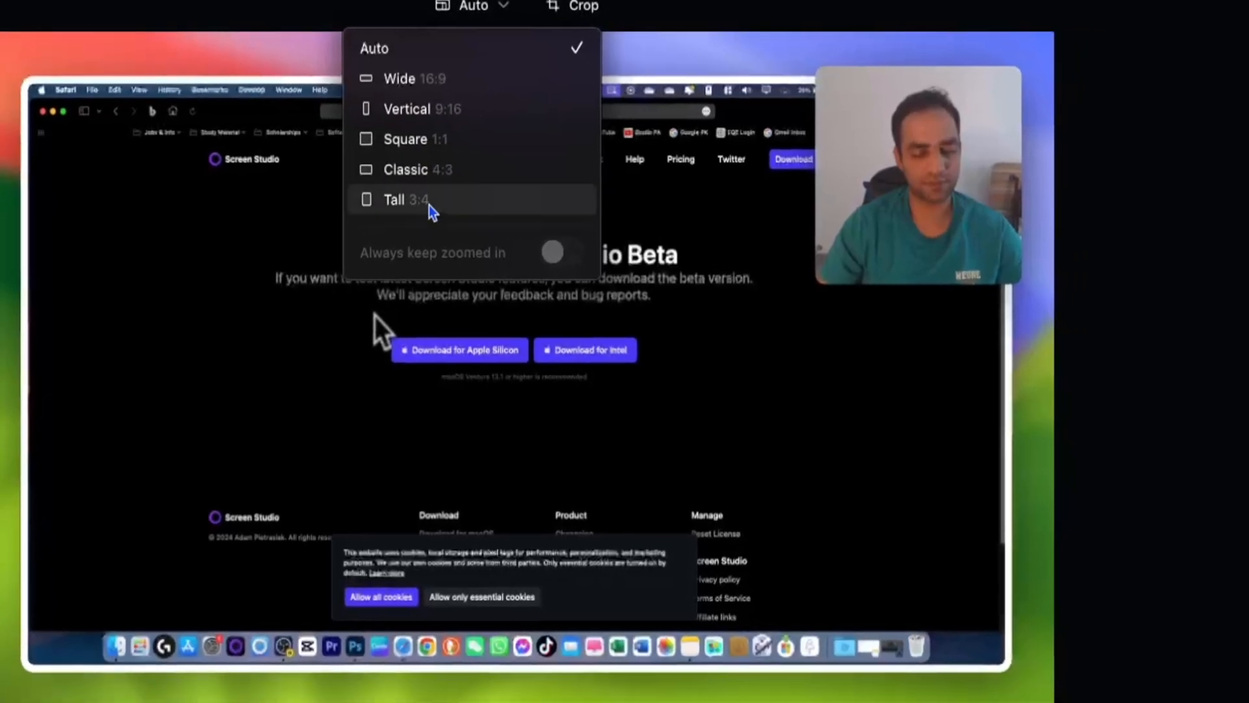
click(420, 108)
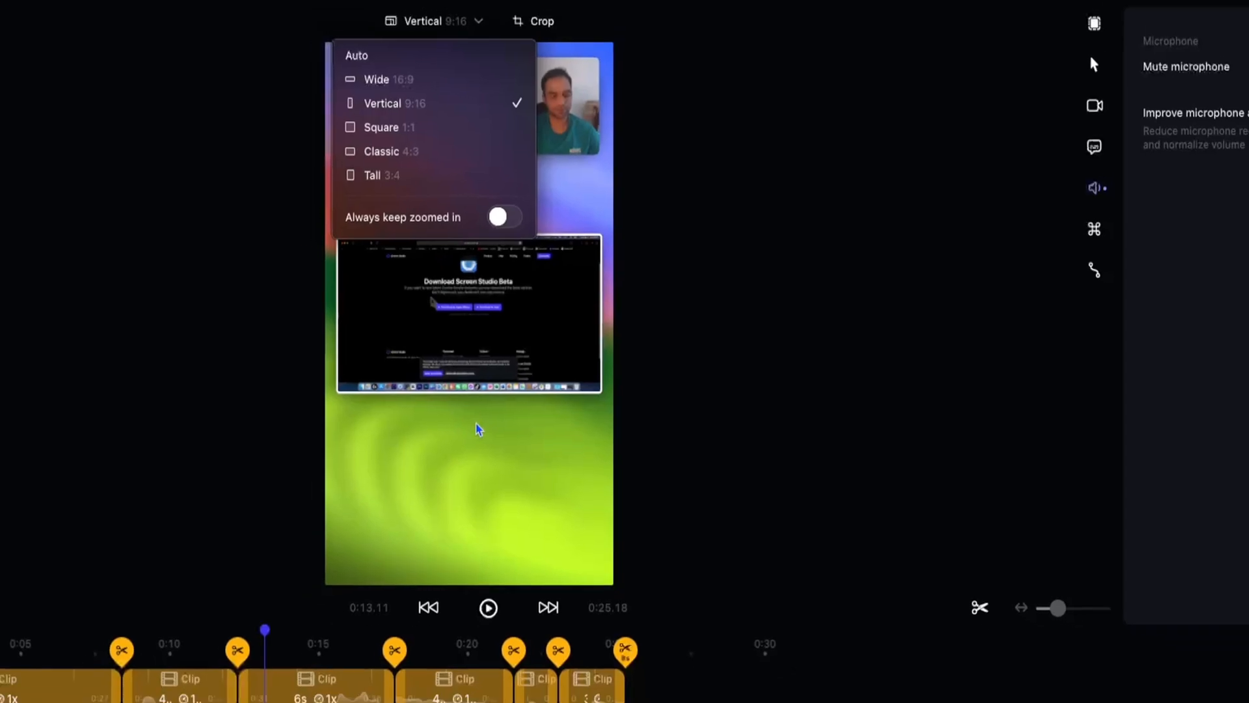
click(477, 424)
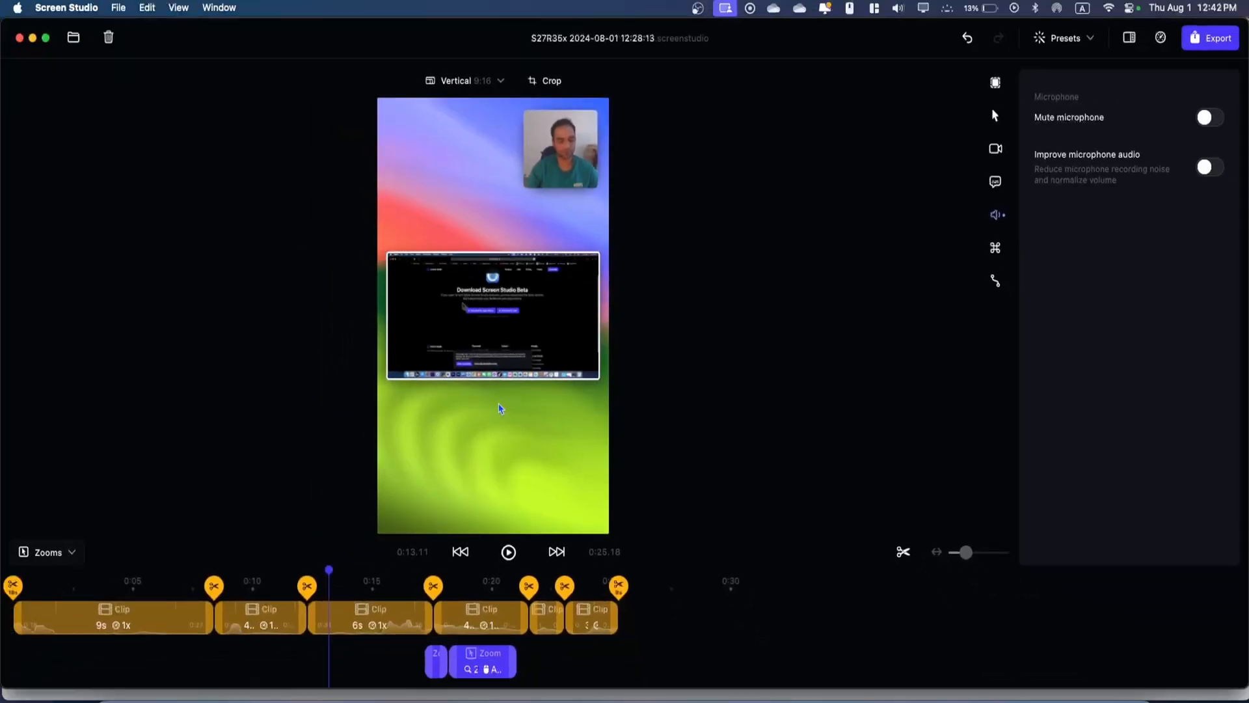
click(499, 408)
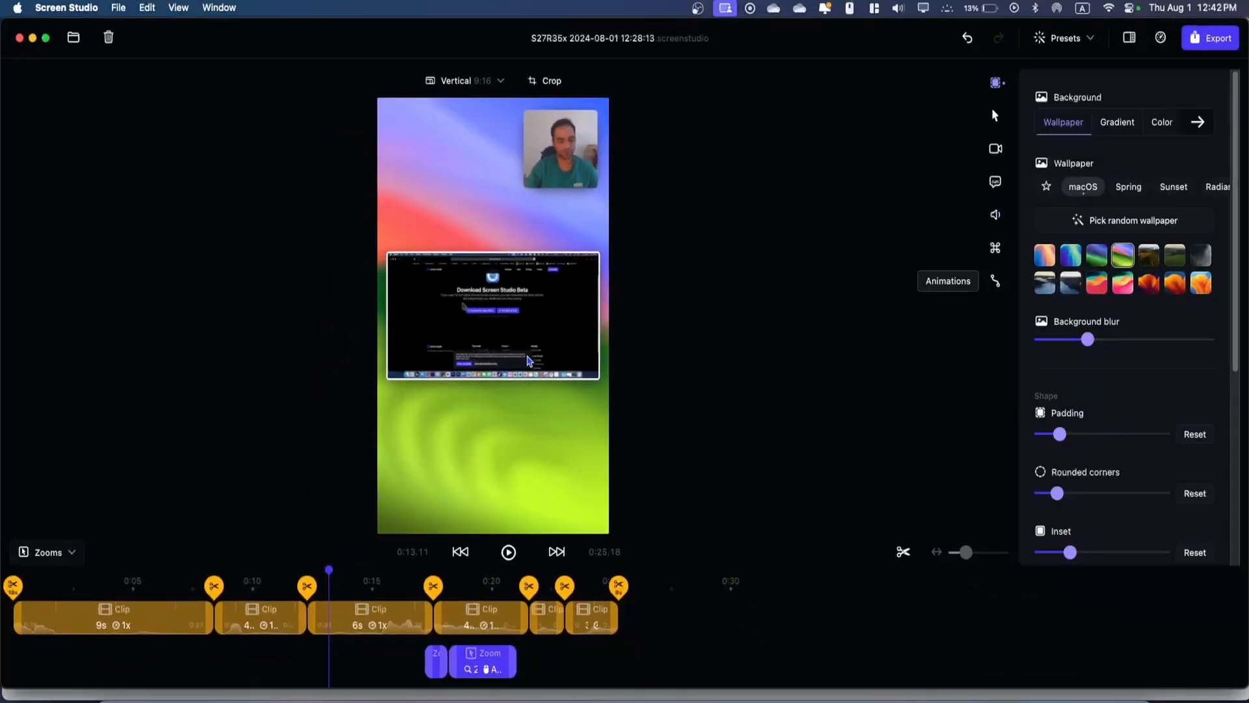
Step: Place the camera overlay in the video's bottom-right corner and reduce the padding around the recording to its minimum
click(1201, 240)
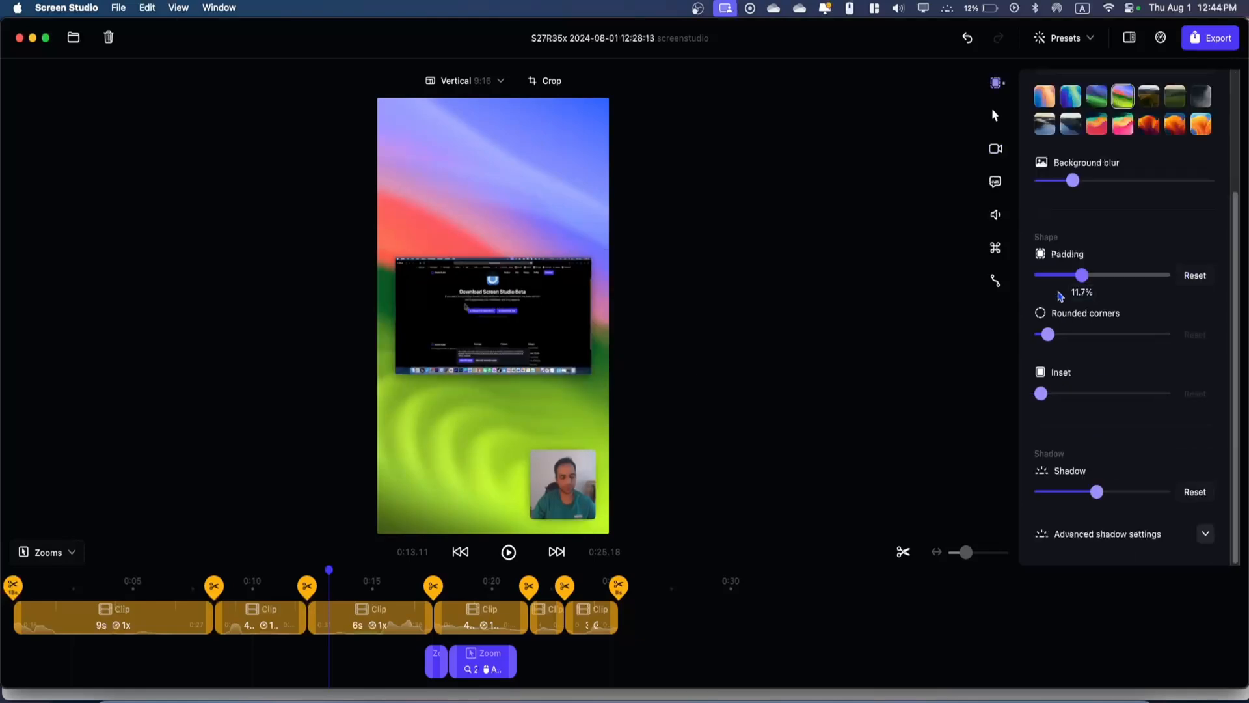
mouse_move(1080, 275)
mouse_down()
mouse_move(1100, 275)
mouse_move(1088, 275)
mouse_up()
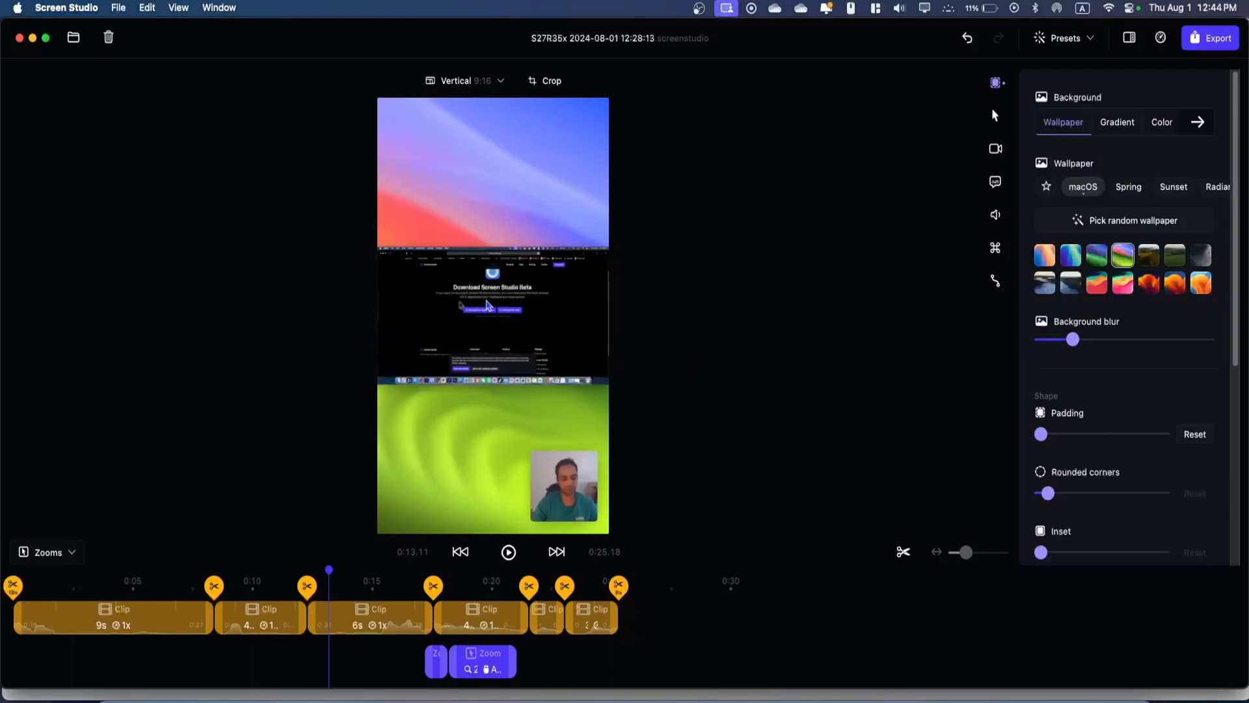
Step: Turn on Always keep zoomed in for the vertical output and play the video from about 0:16
click(485, 81)
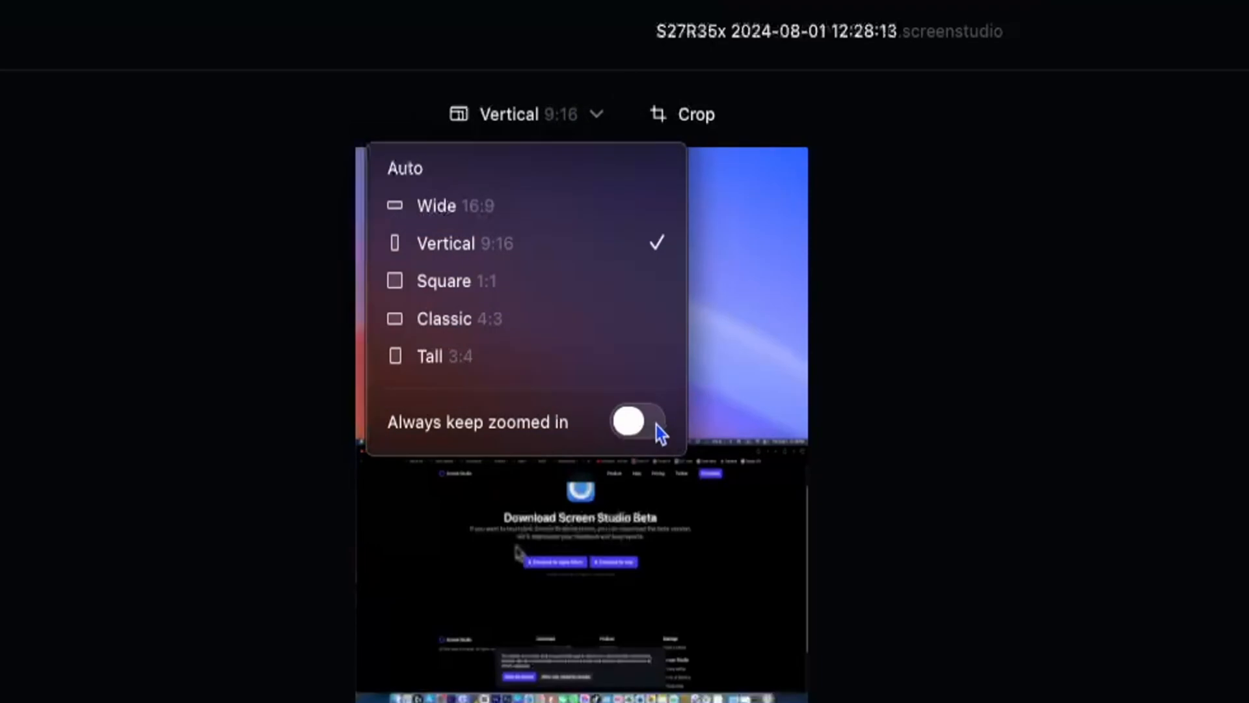
click(525, 239)
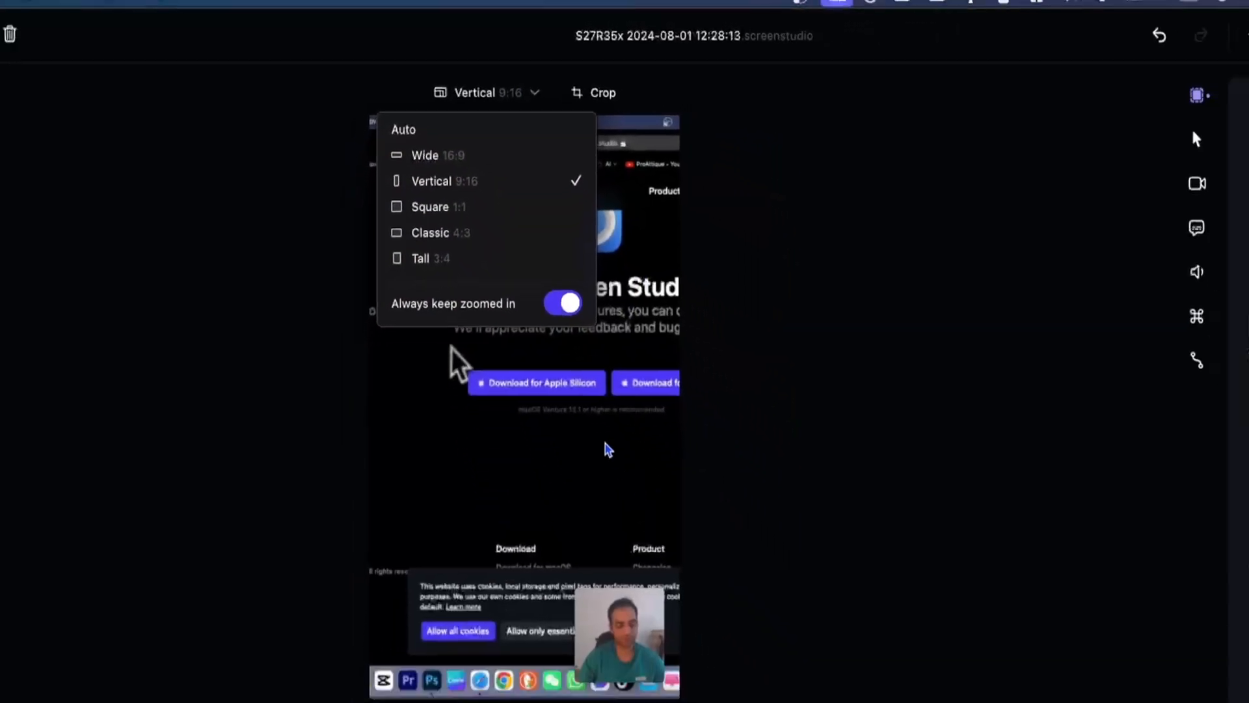
click(673, 589)
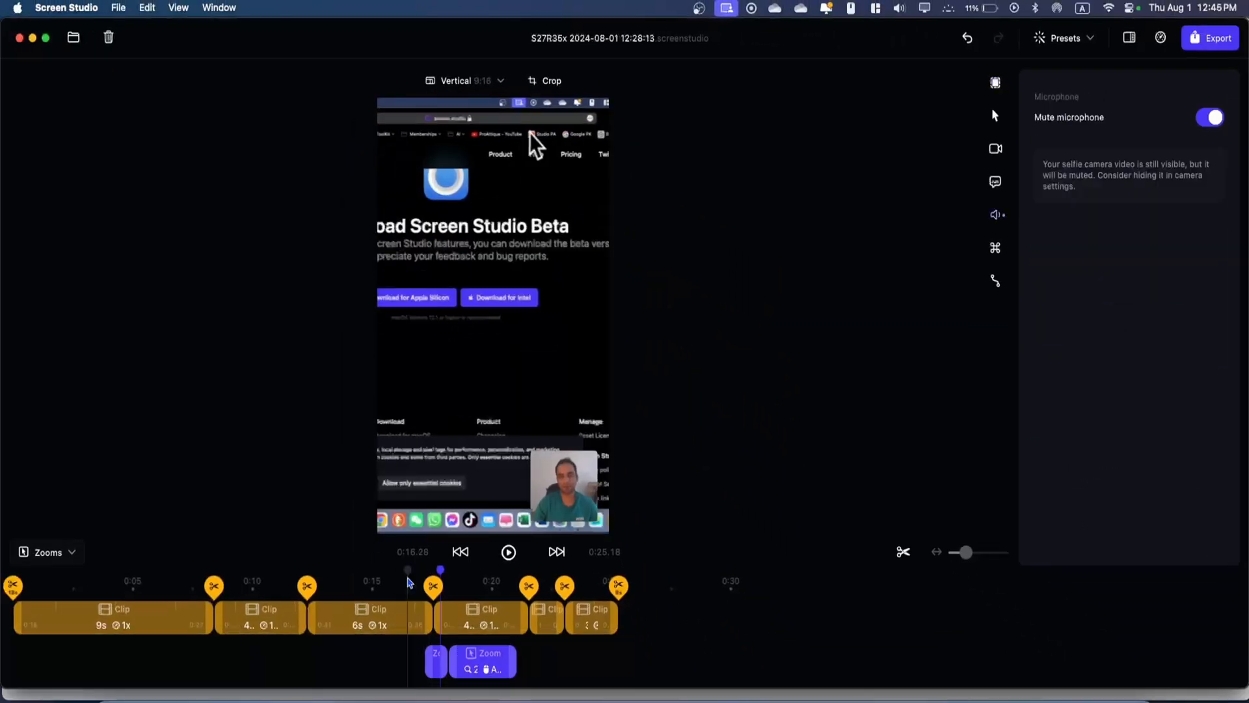
click(410, 580)
key(space)
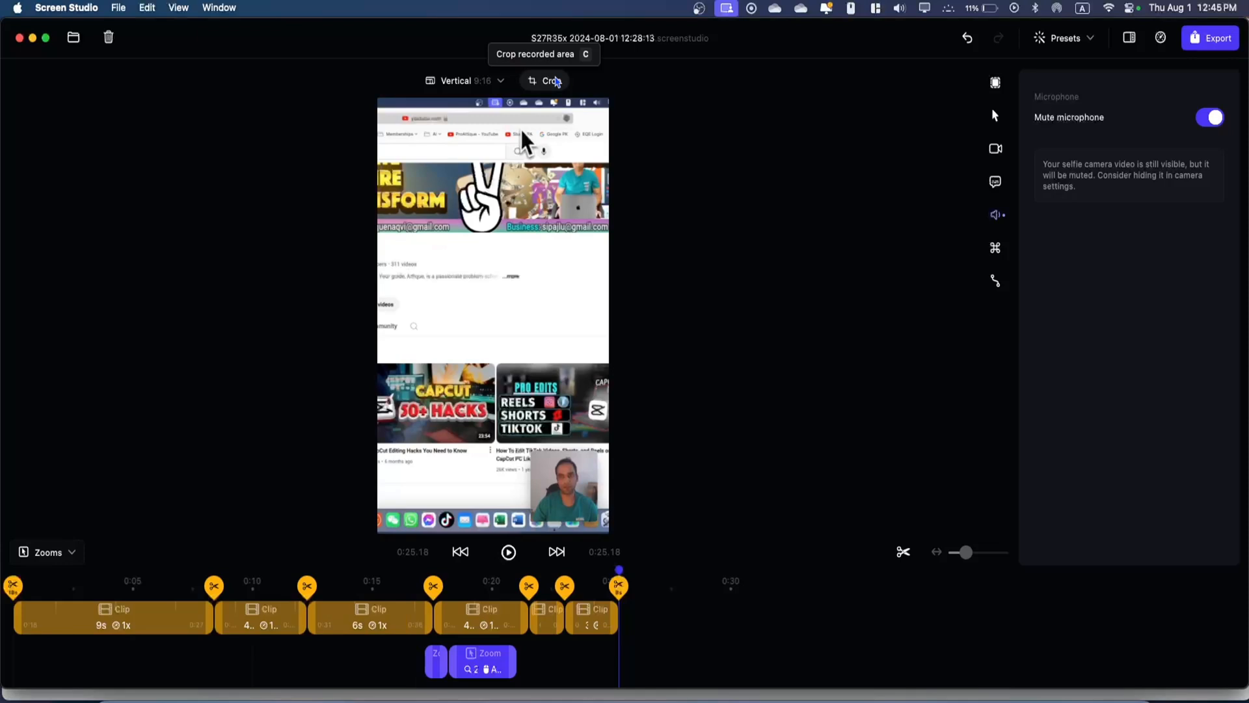
Step: Try cropping the recorded area to 610 × 1080, and restore the full 1920 × 1080 area
click(553, 81)
drag(917, 331, 518, 352)
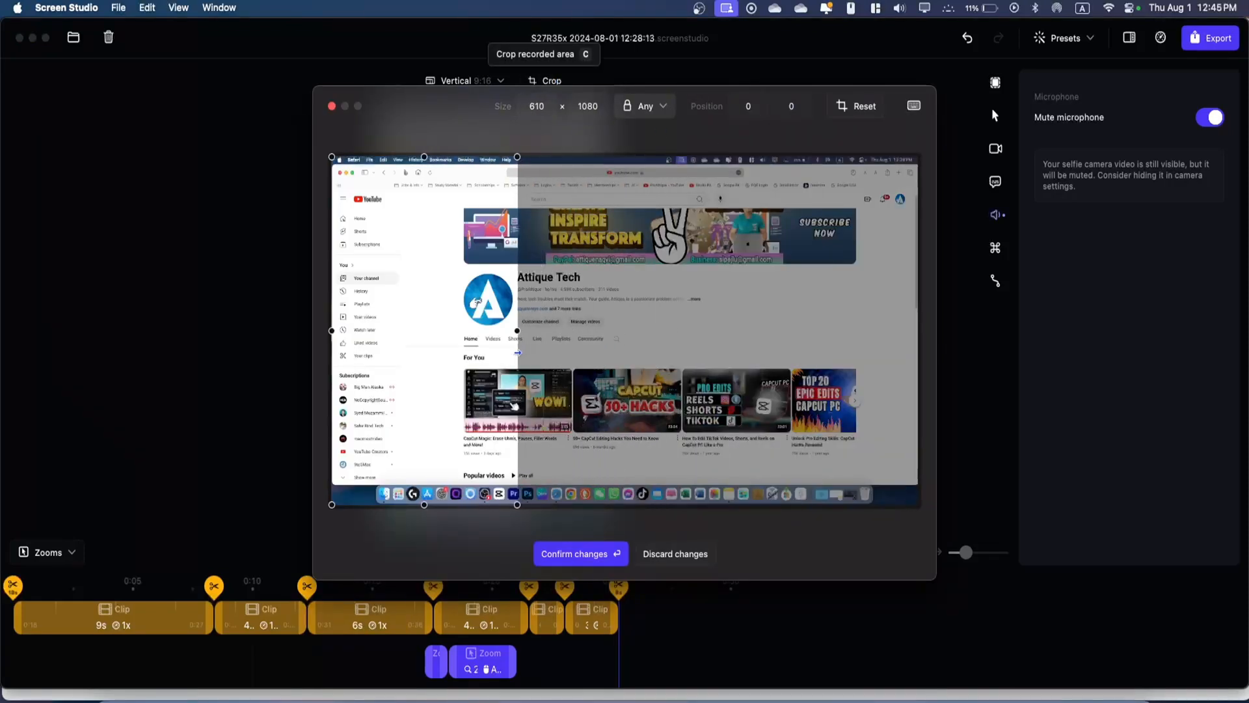
click(582, 553)
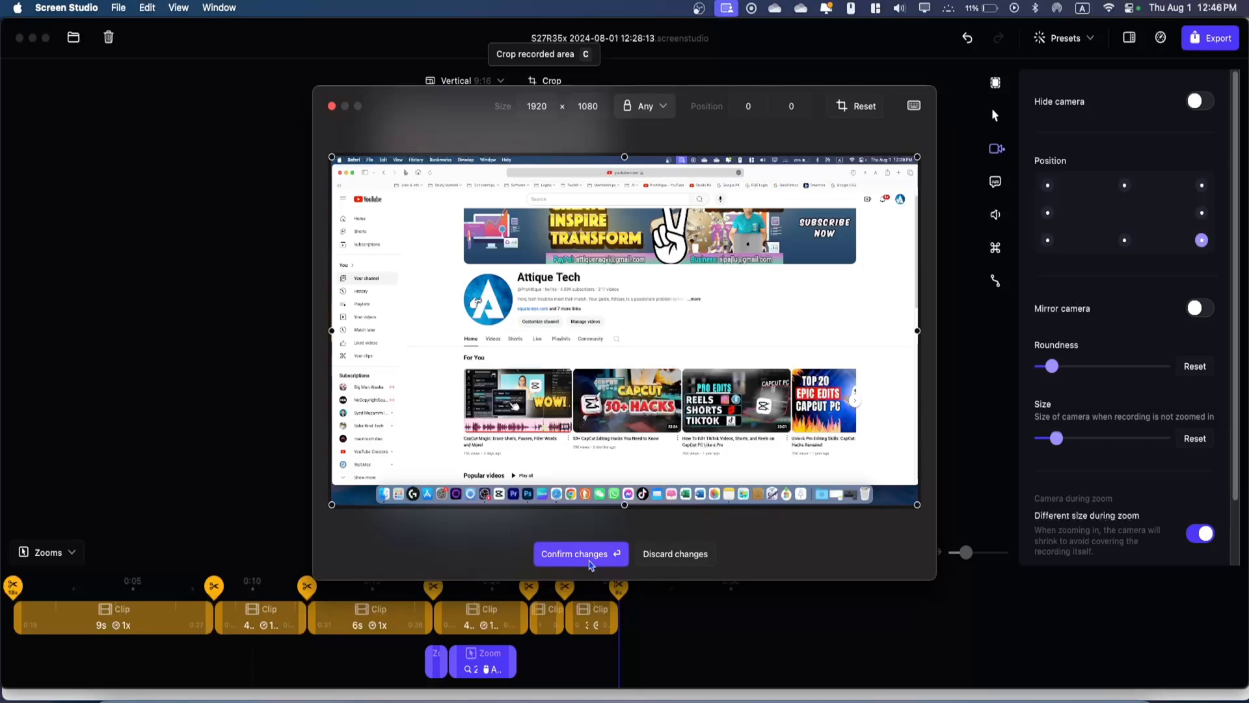
click(591, 564)
Step: Set the output aspect ratio to Wide 16:9
click(455, 81)
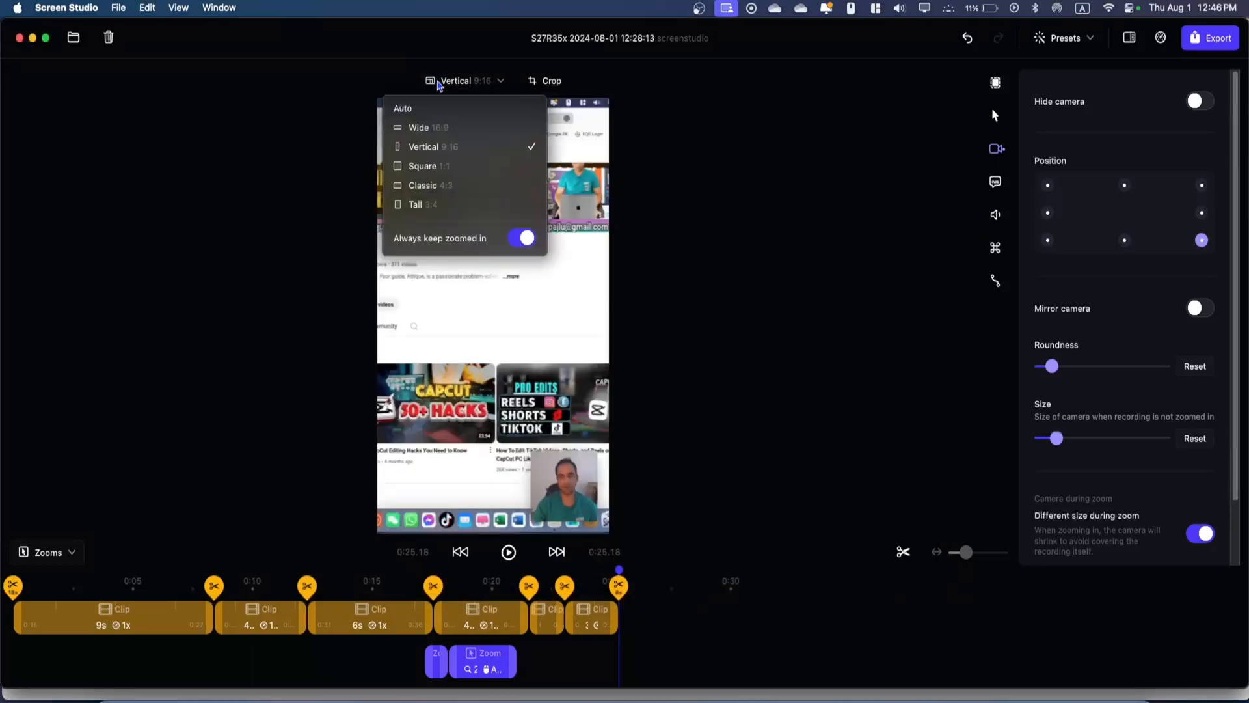
click(429, 127)
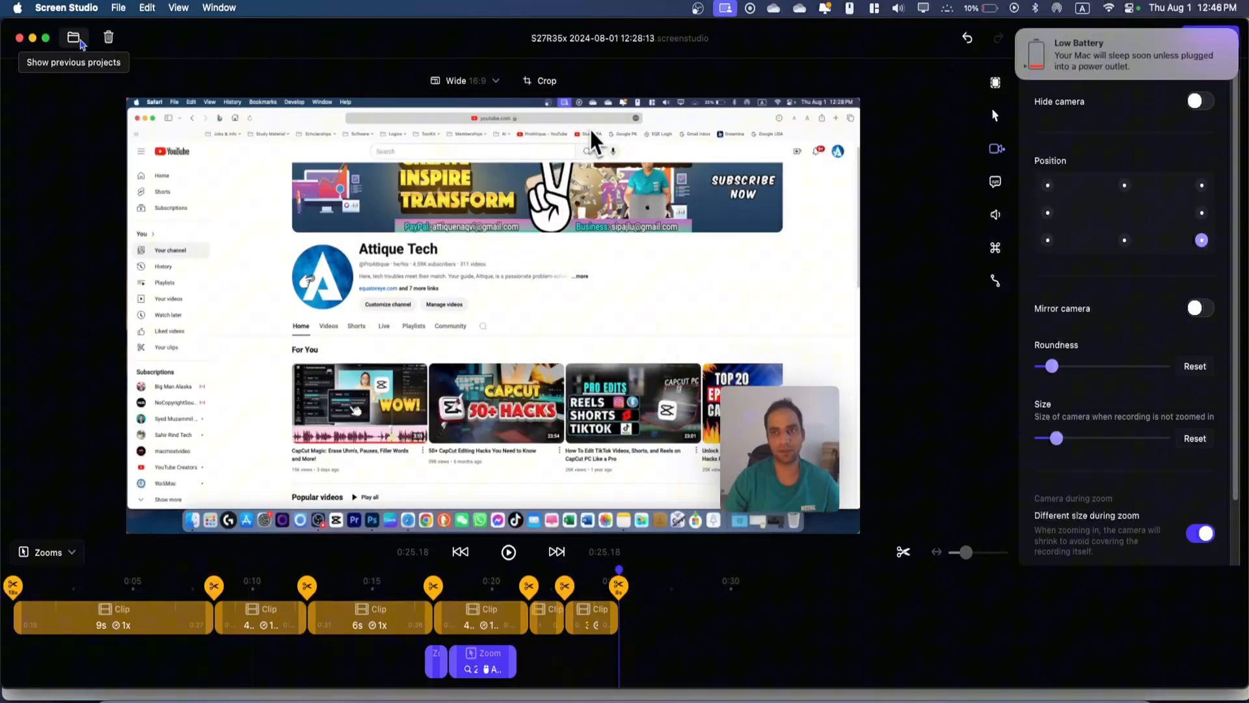
Step: Show the previous projects in Finder, close that window and return to the Screen Studio project
click(79, 41)
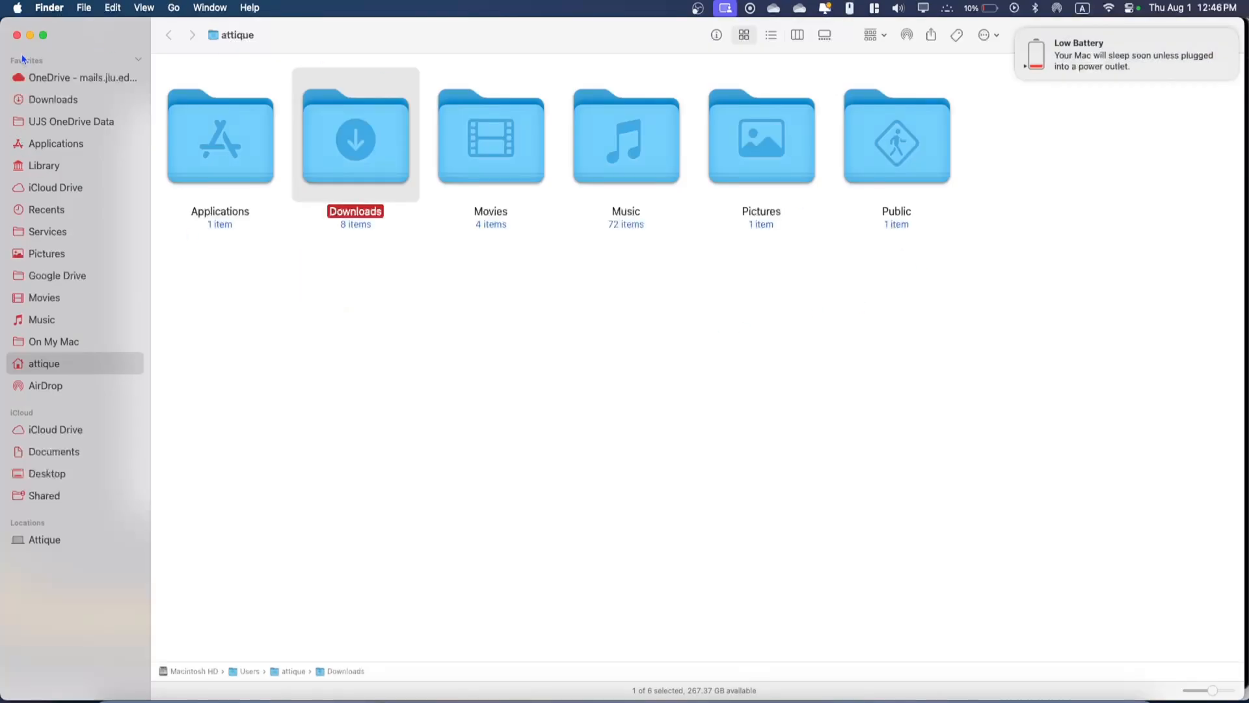
click(17, 36)
click(1017, 32)
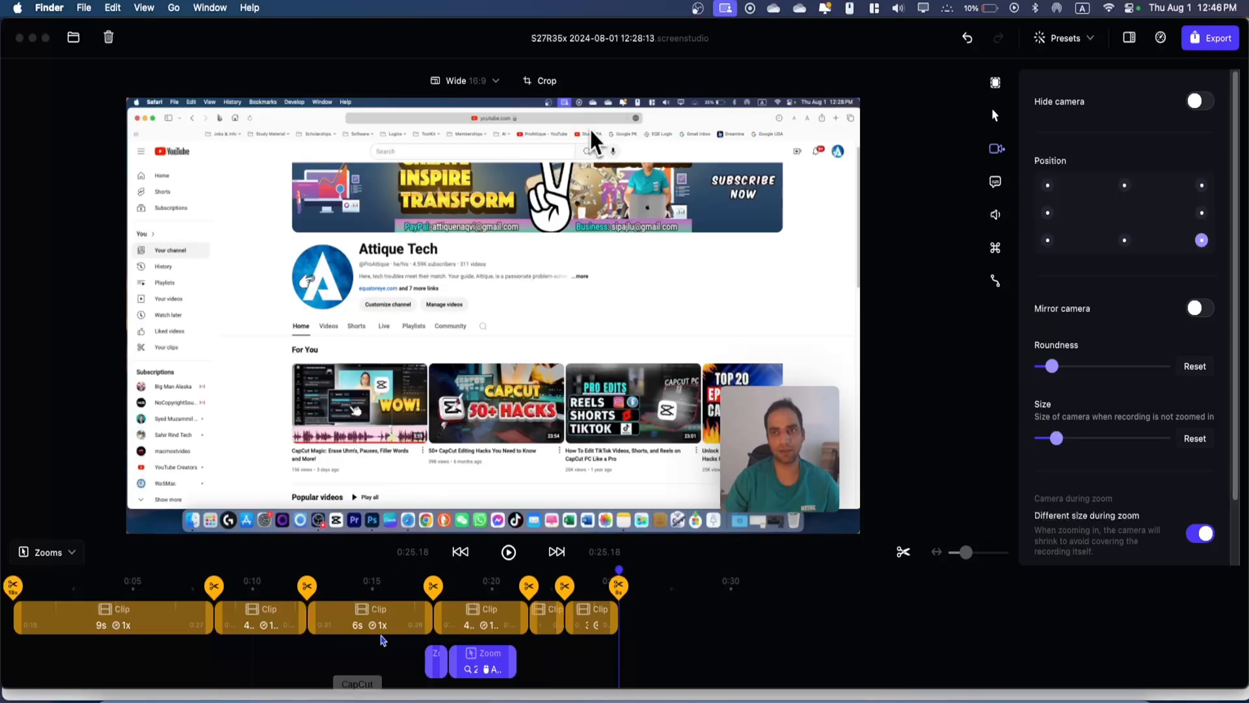
click(395, 578)
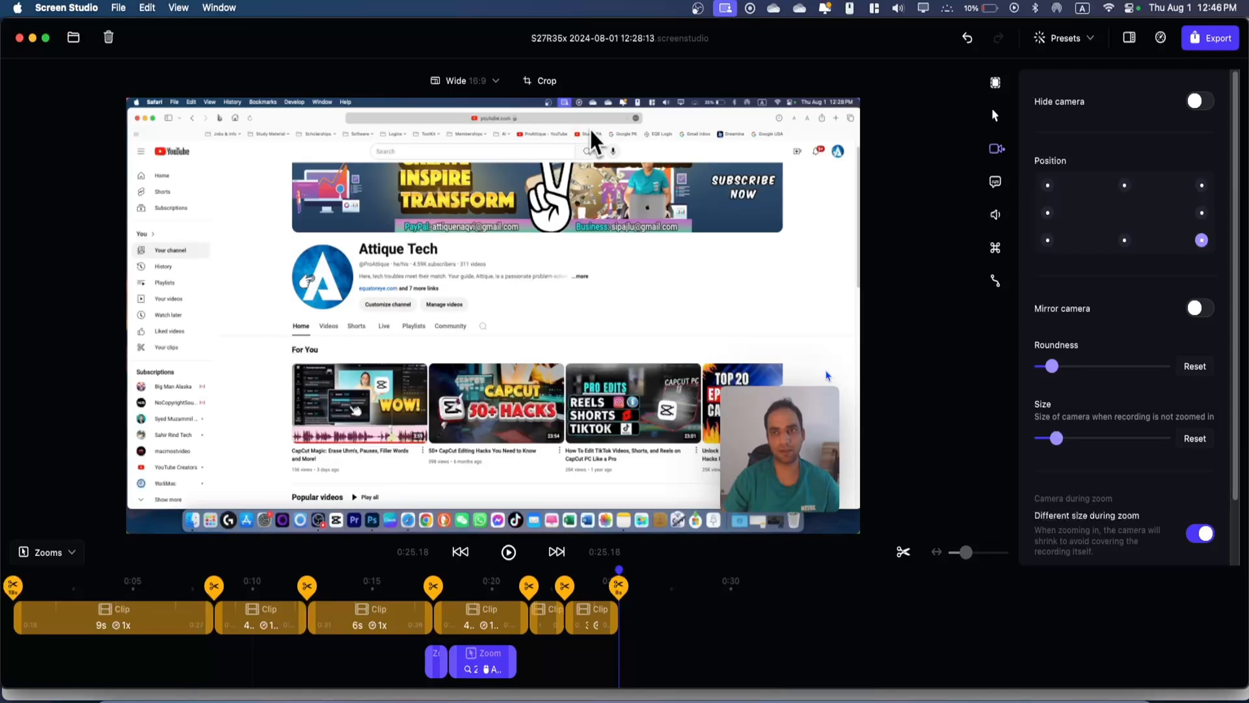
Step: Save the current project settings as a new preset named "test preset"
click(1083, 41)
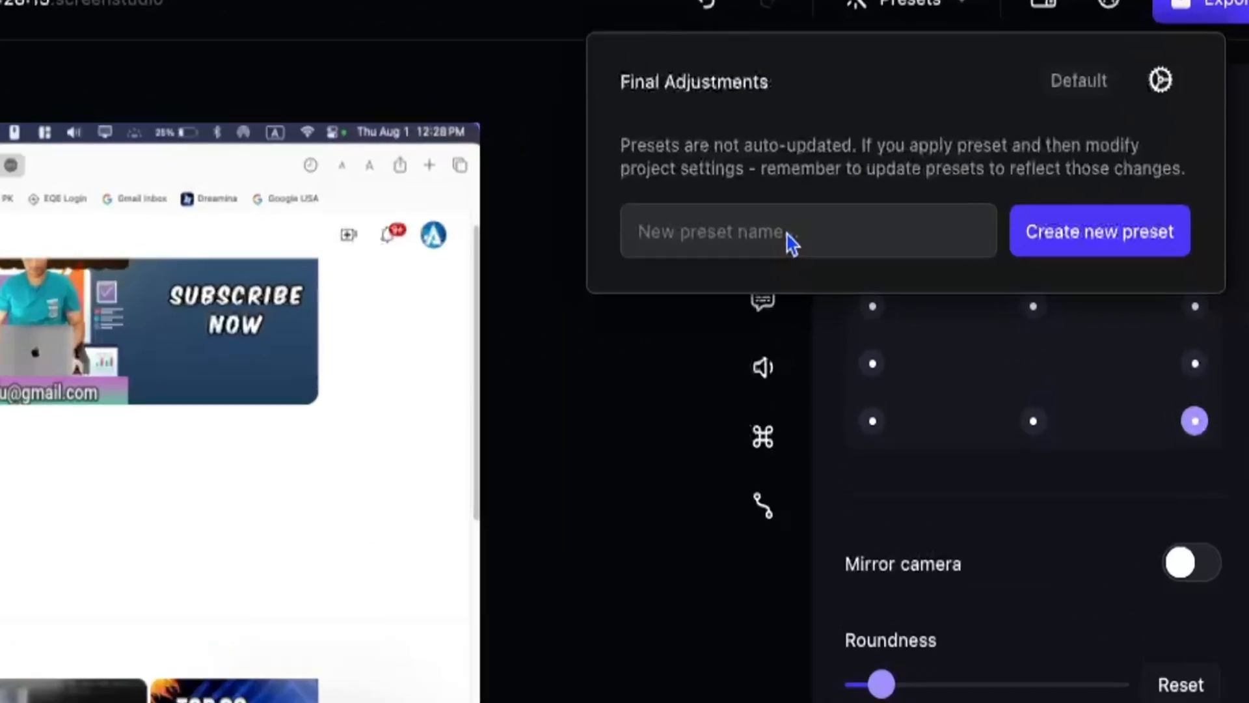
click(874, 203)
text(test preset)
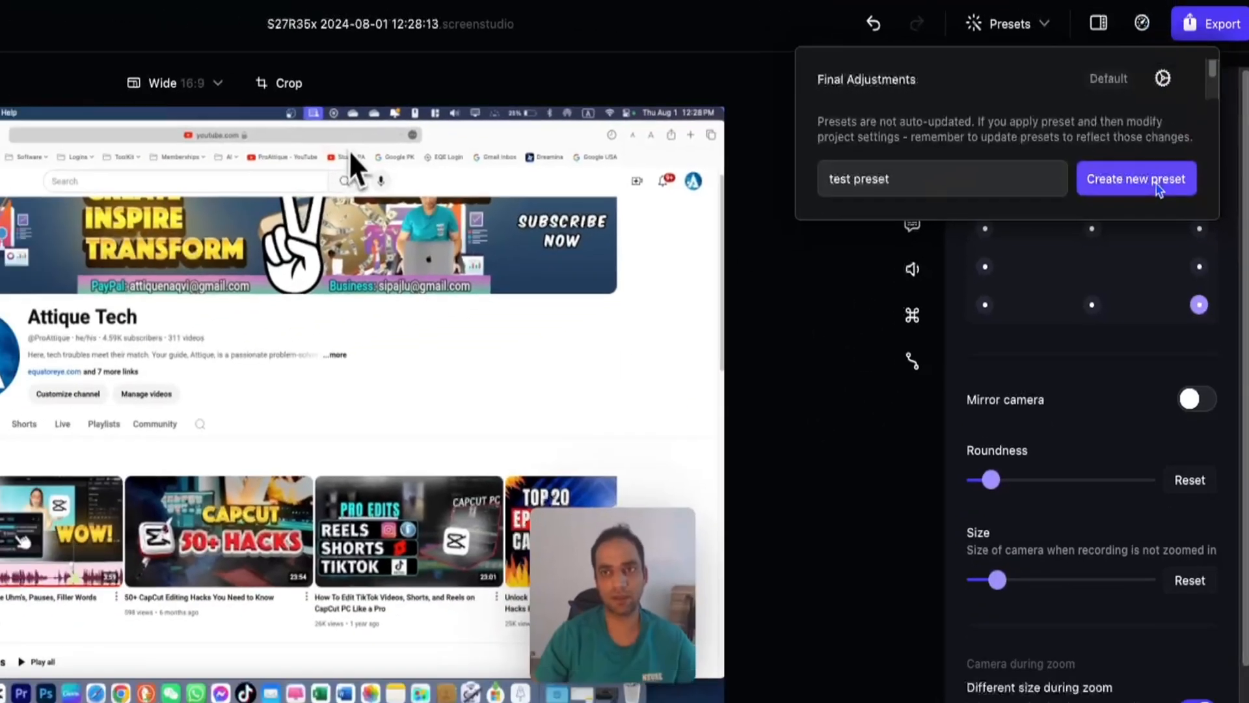
click(1156, 185)
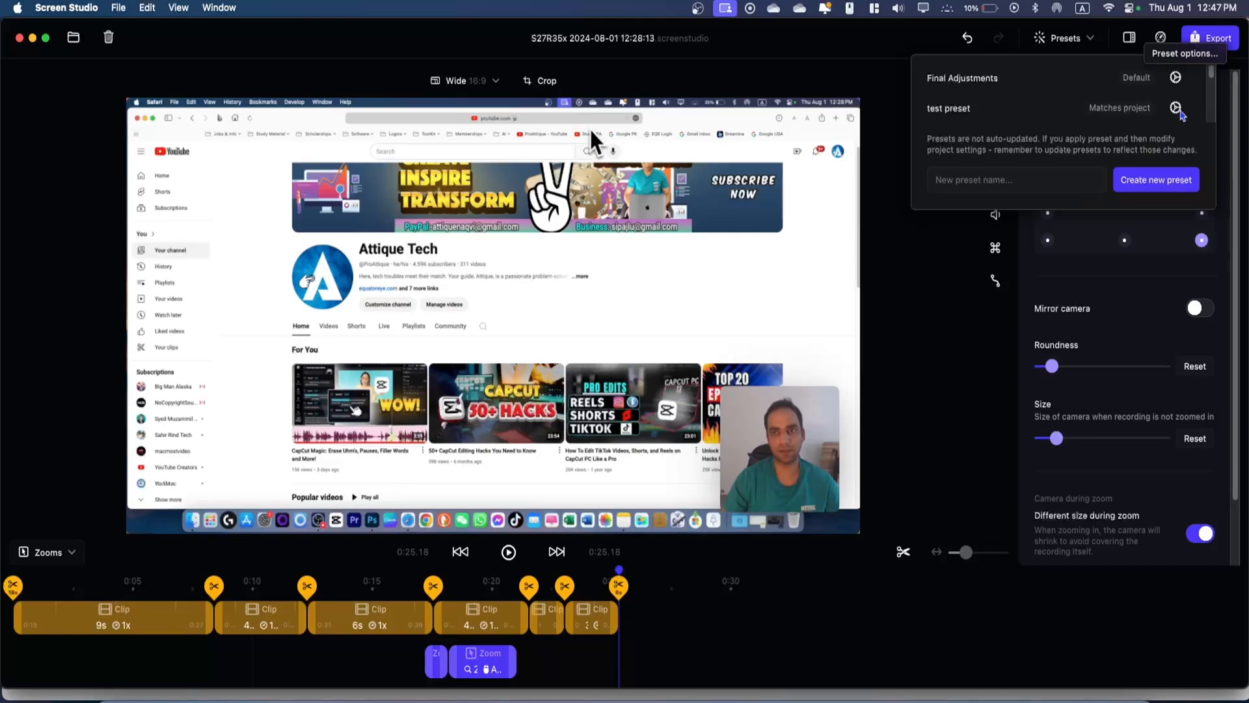
click(778, 616)
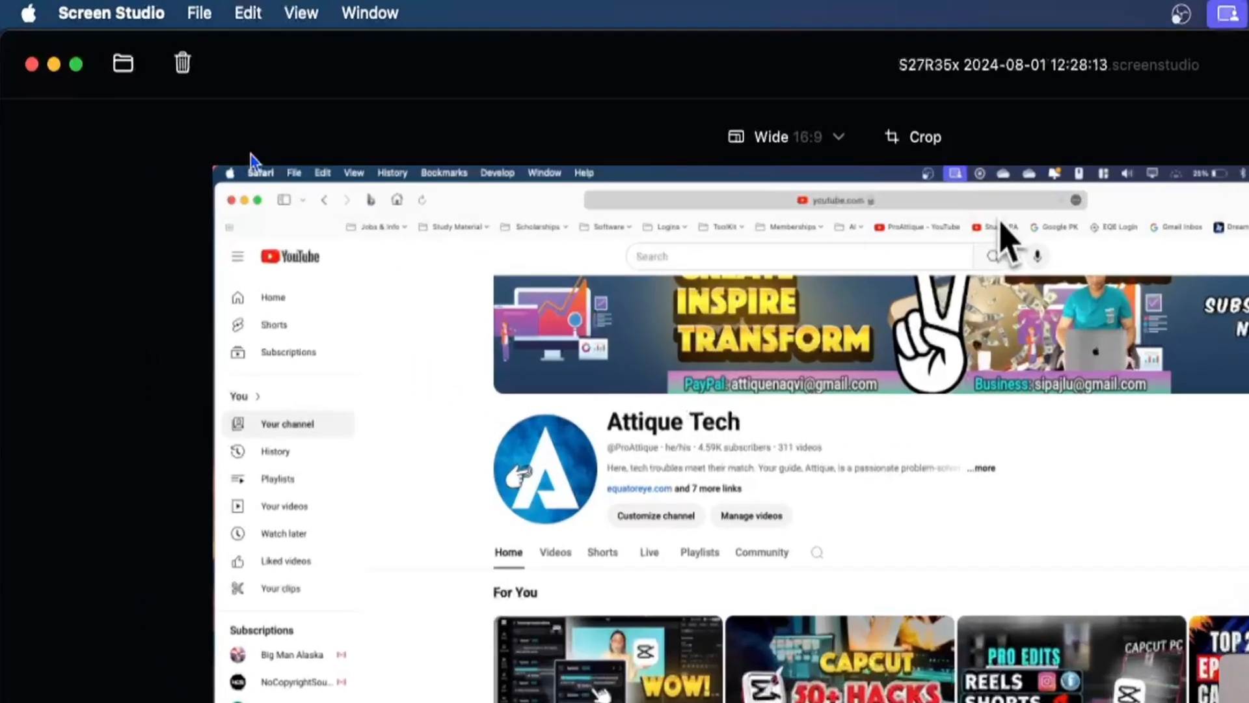
Step: Close the project and delete it instead of saving
click(30, 60)
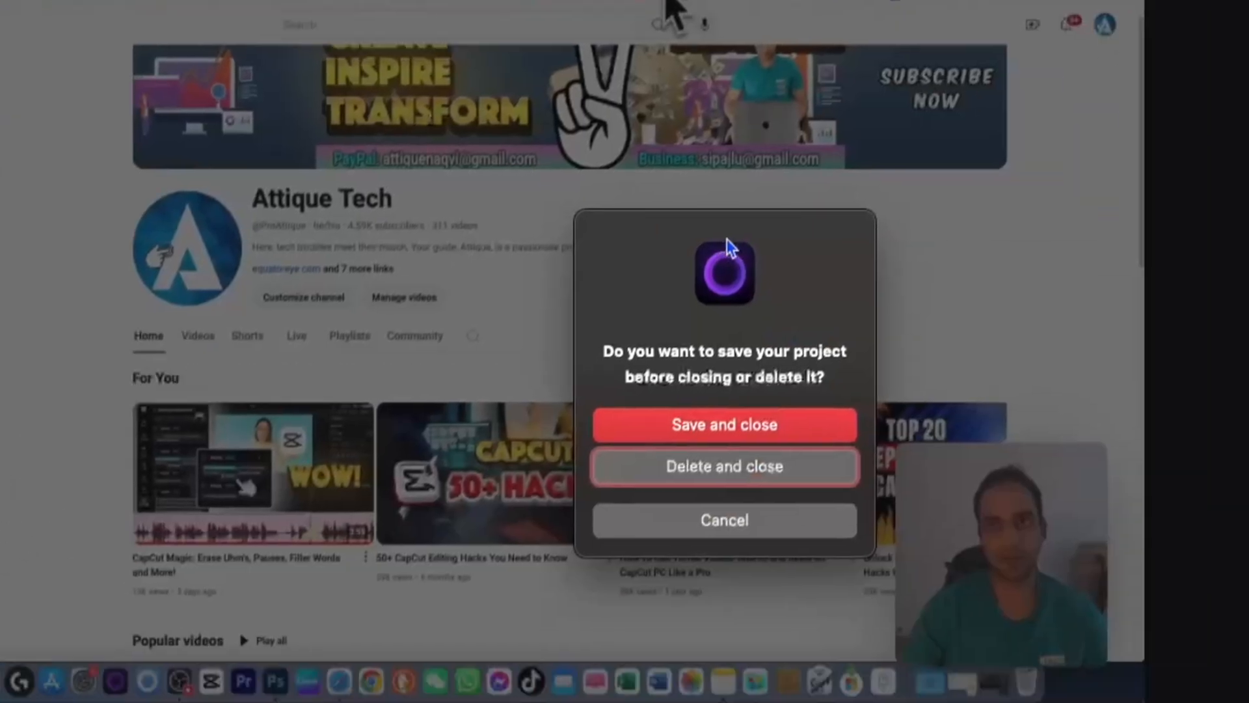
click(753, 467)
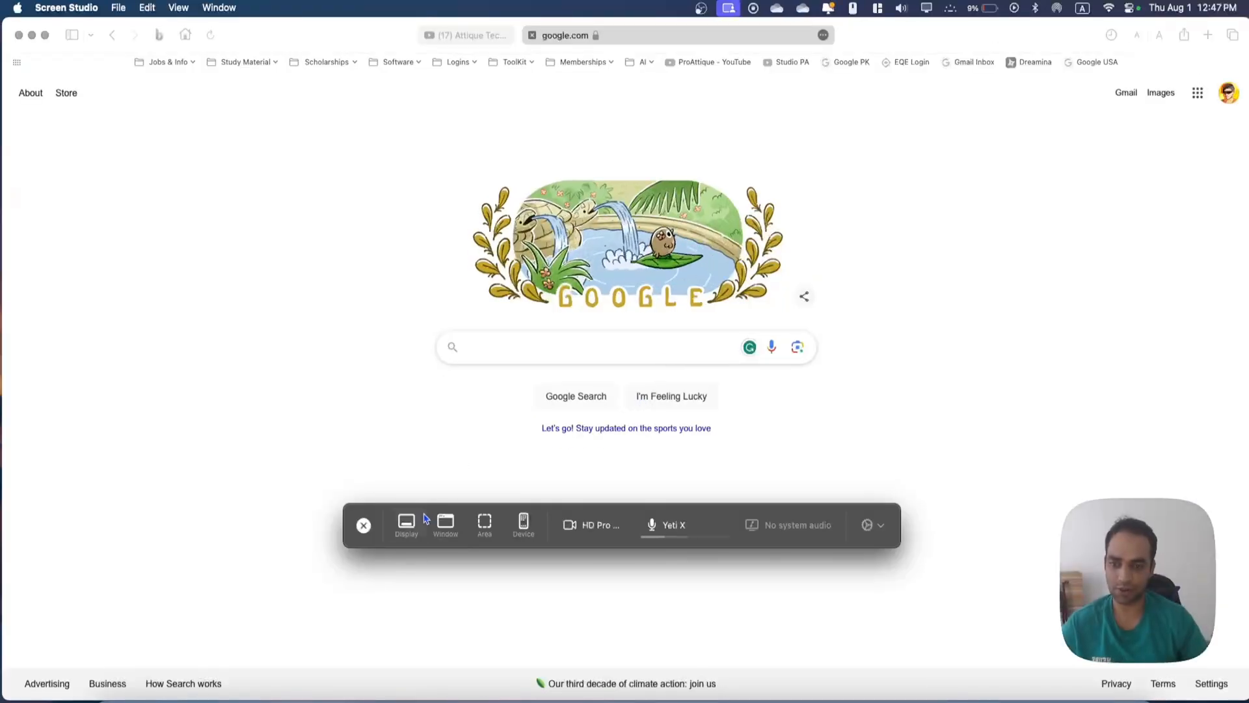
Step: Record the display while switching the browser from the YouTube channel page to Google in another tab, and finish the recording
click(406, 522)
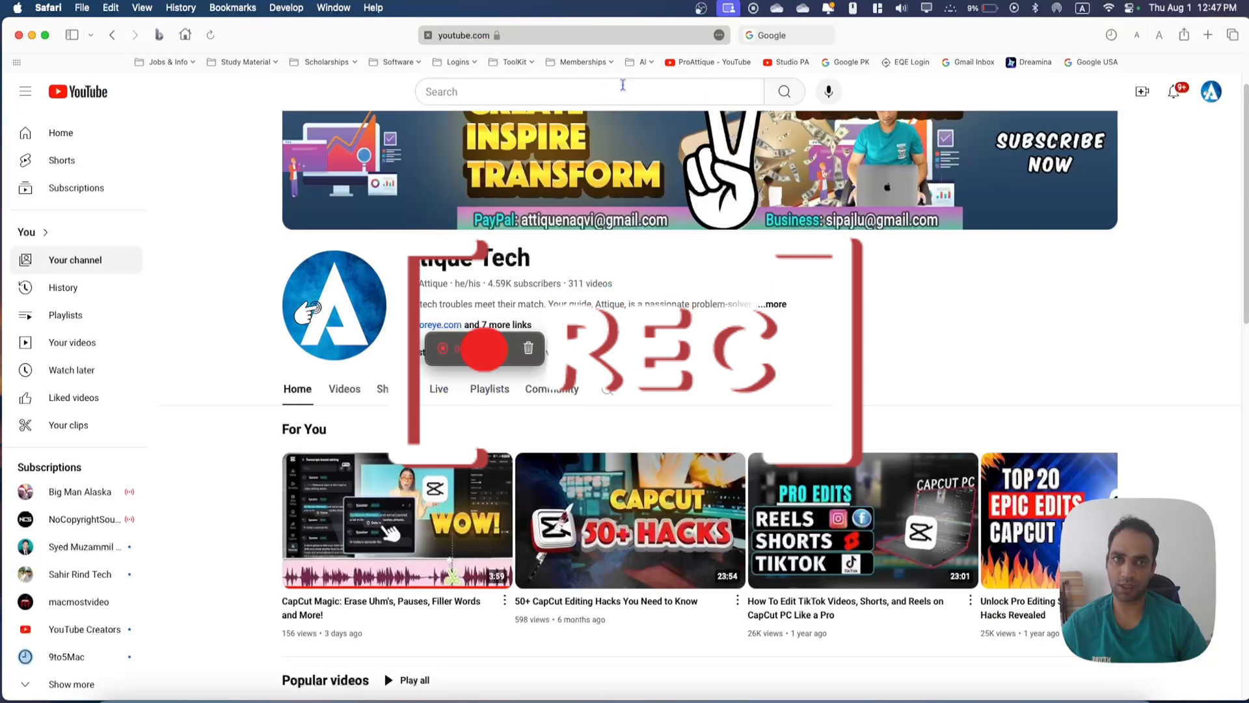
key(super+t)
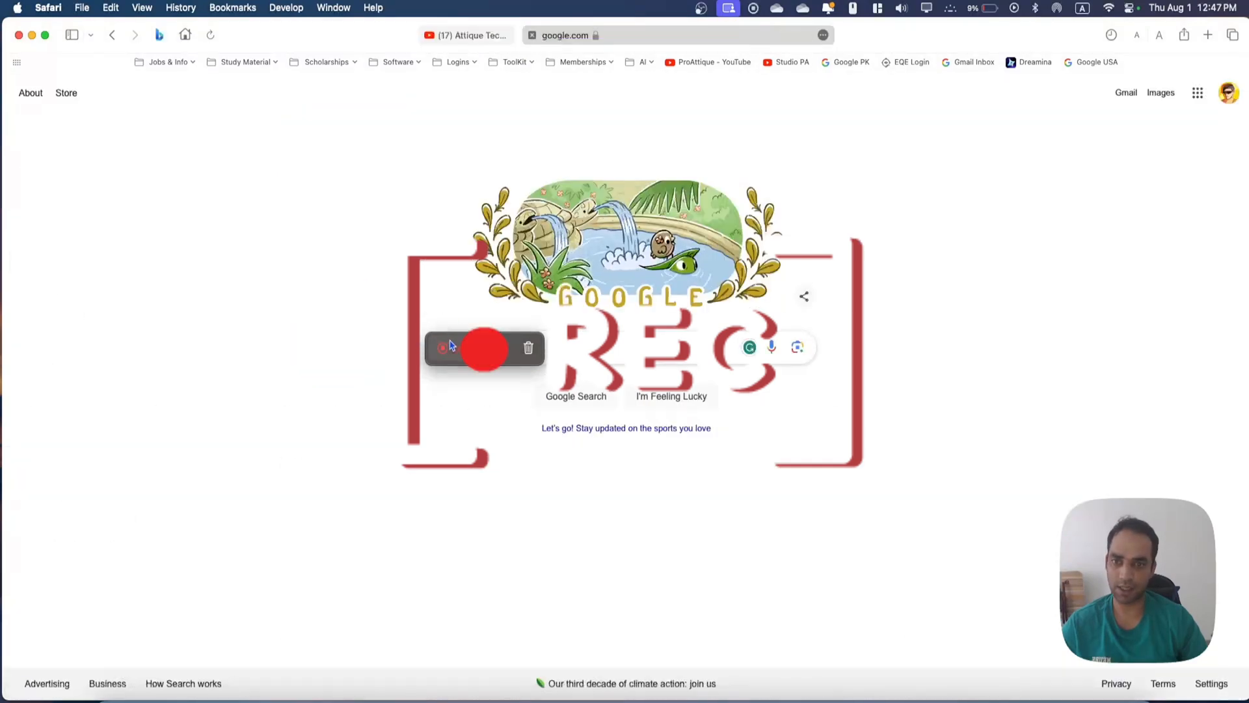
click(443, 348)
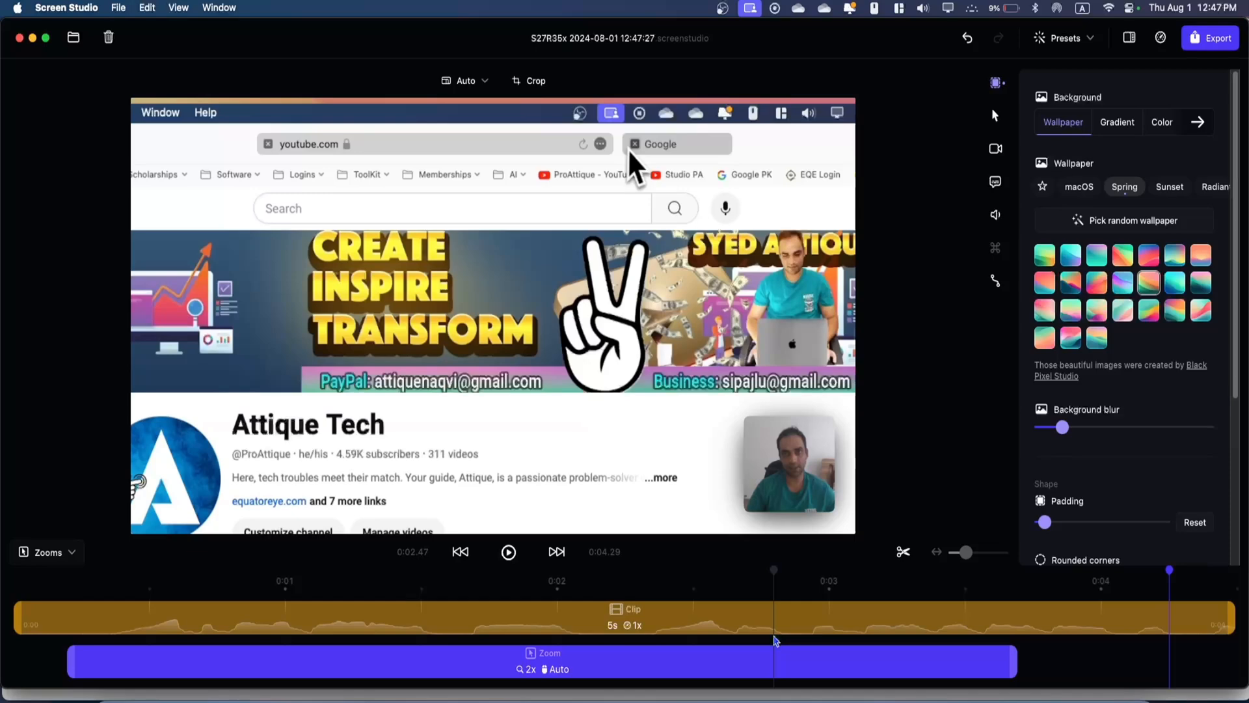
Step: Apply the "test preset" to the new recording, switch back to the "Final Adjustments" preset and close the preset list
click(1065, 38)
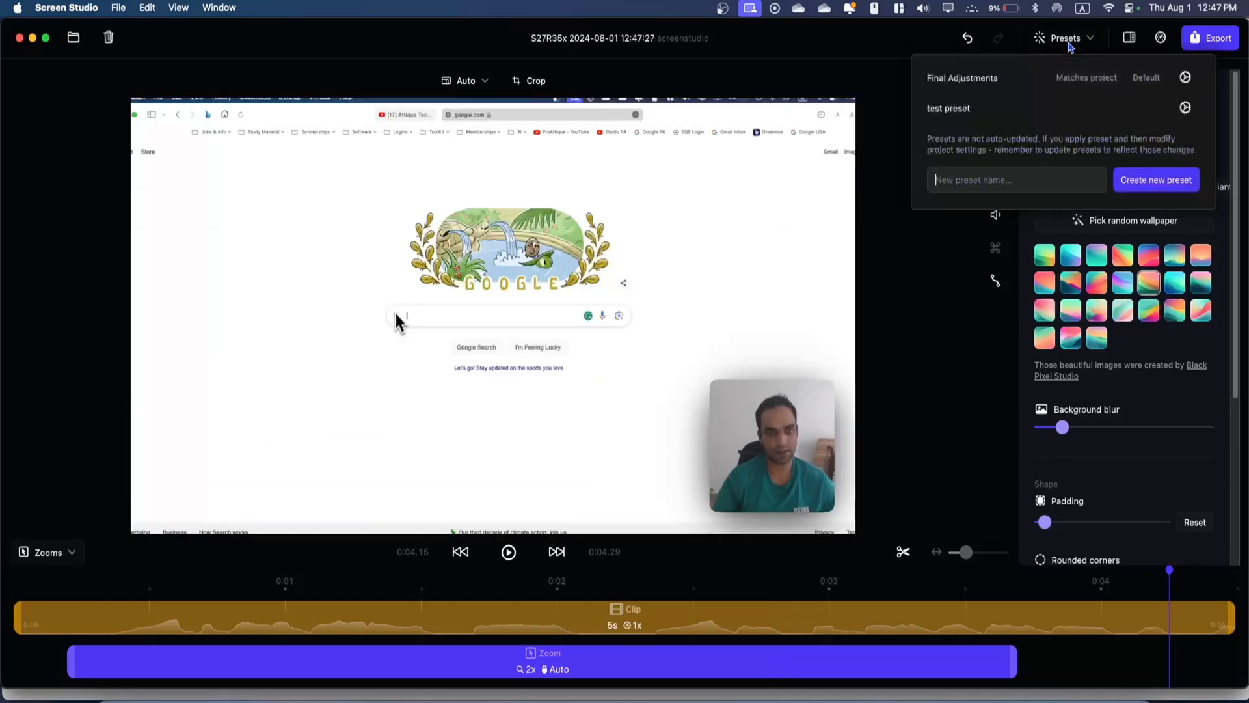
click(948, 112)
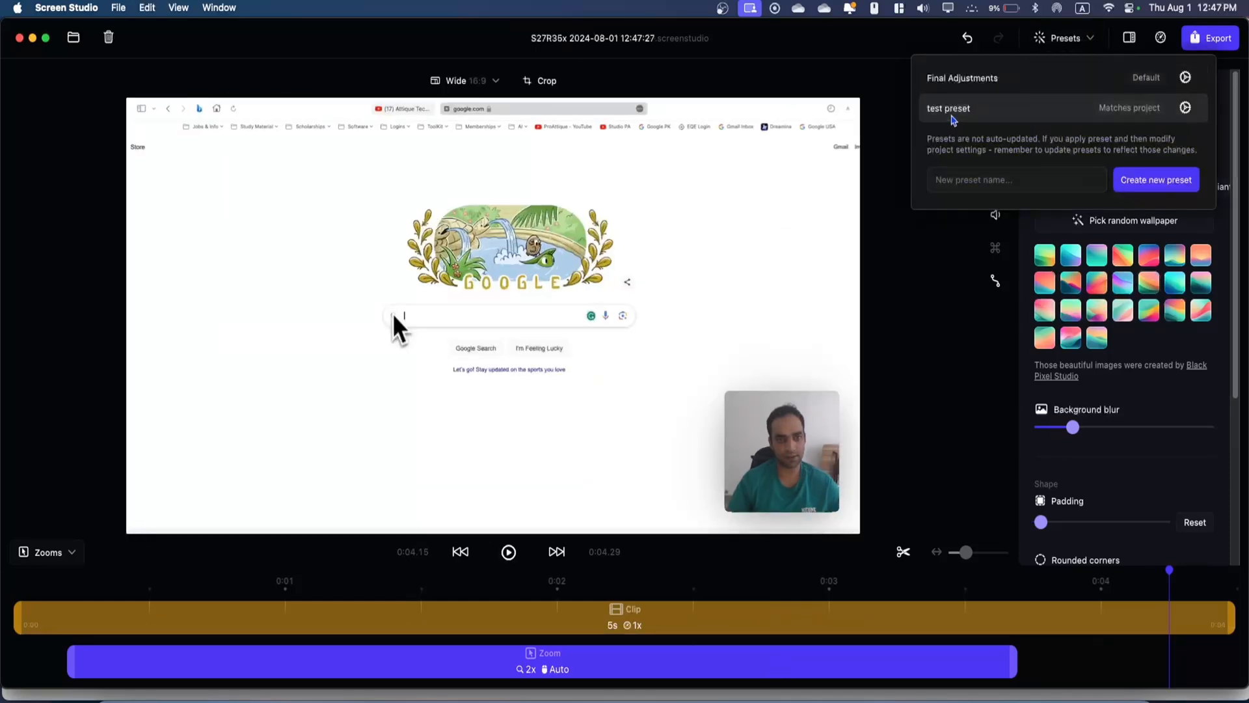
click(1135, 118)
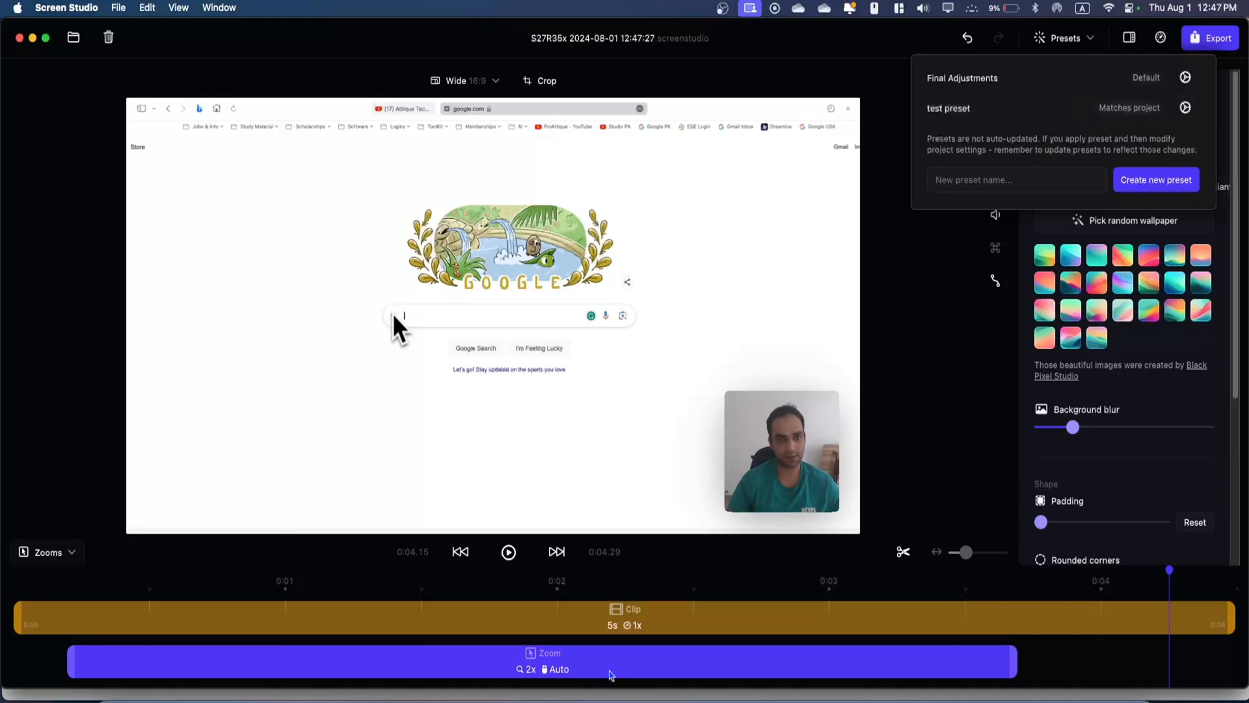
click(977, 90)
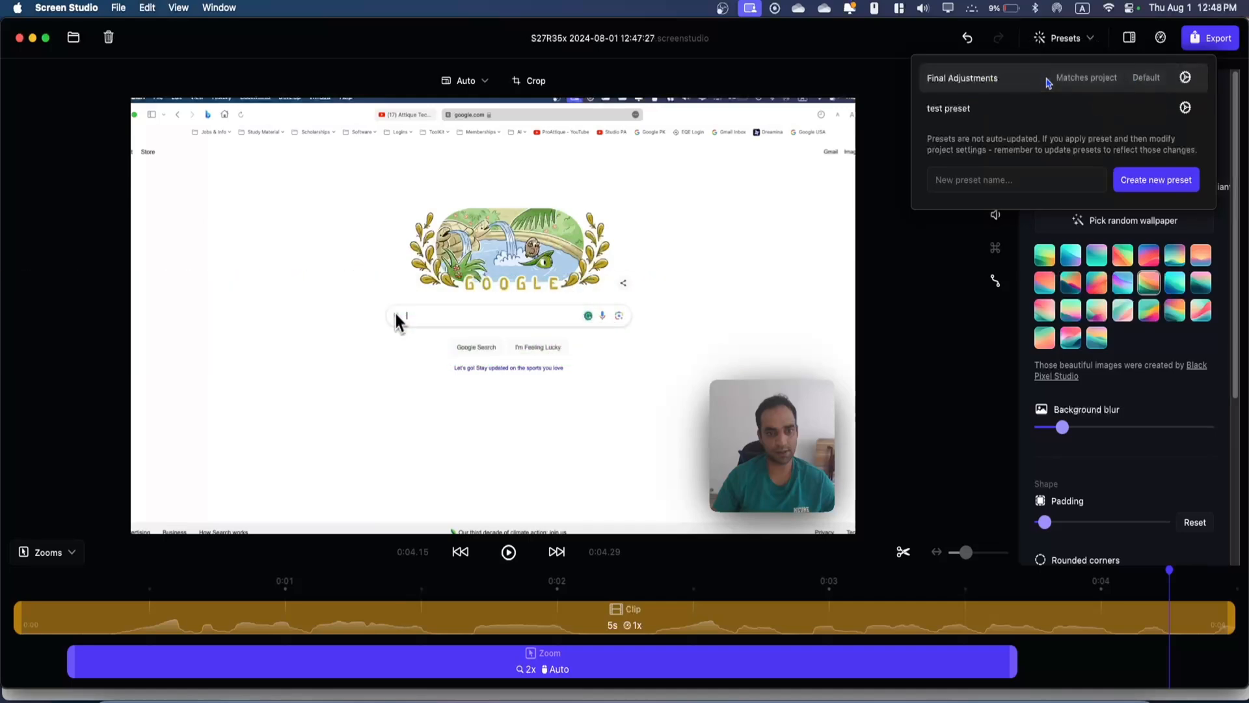
click(708, 635)
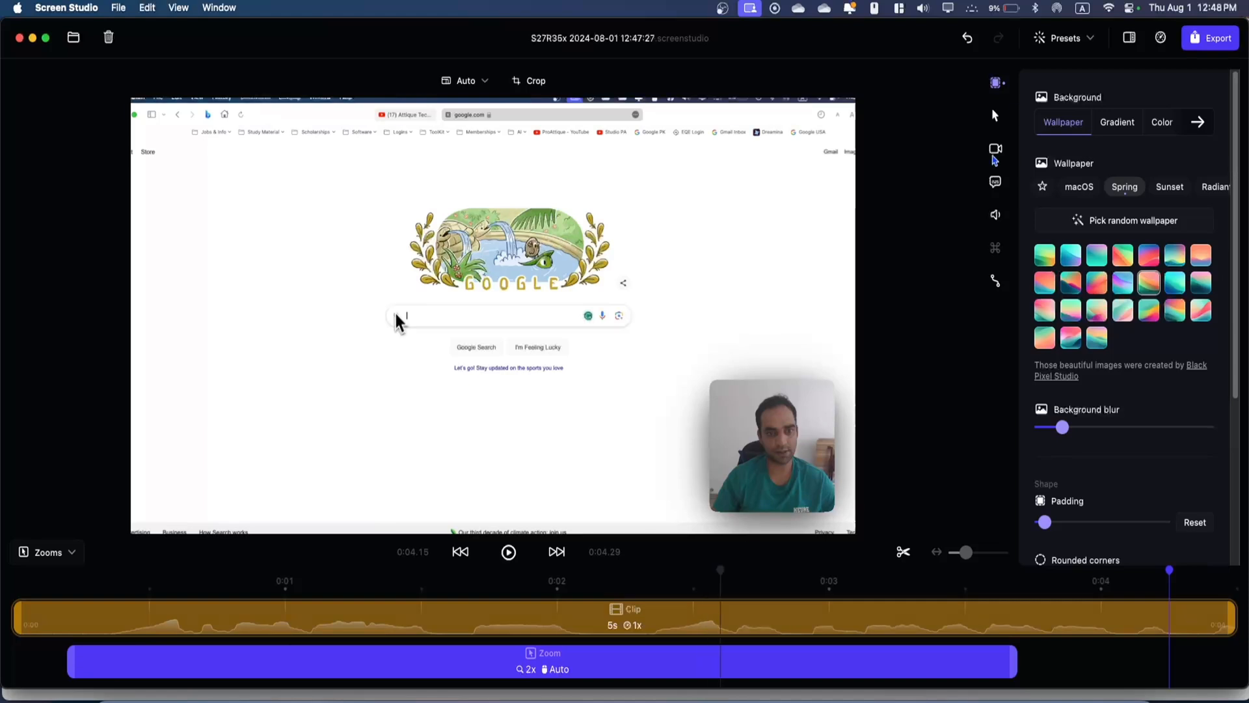
Step: Apply the "test preset" to the project and close the preset list
click(1065, 38)
click(1044, 110)
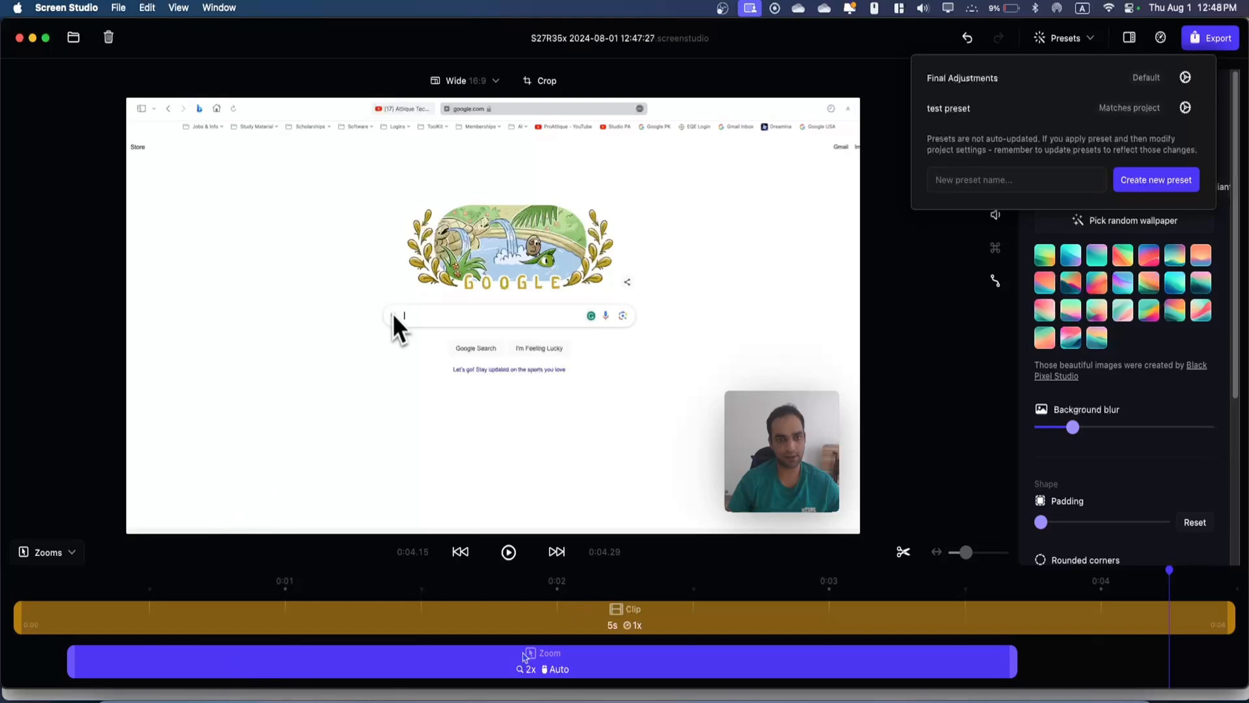
click(523, 654)
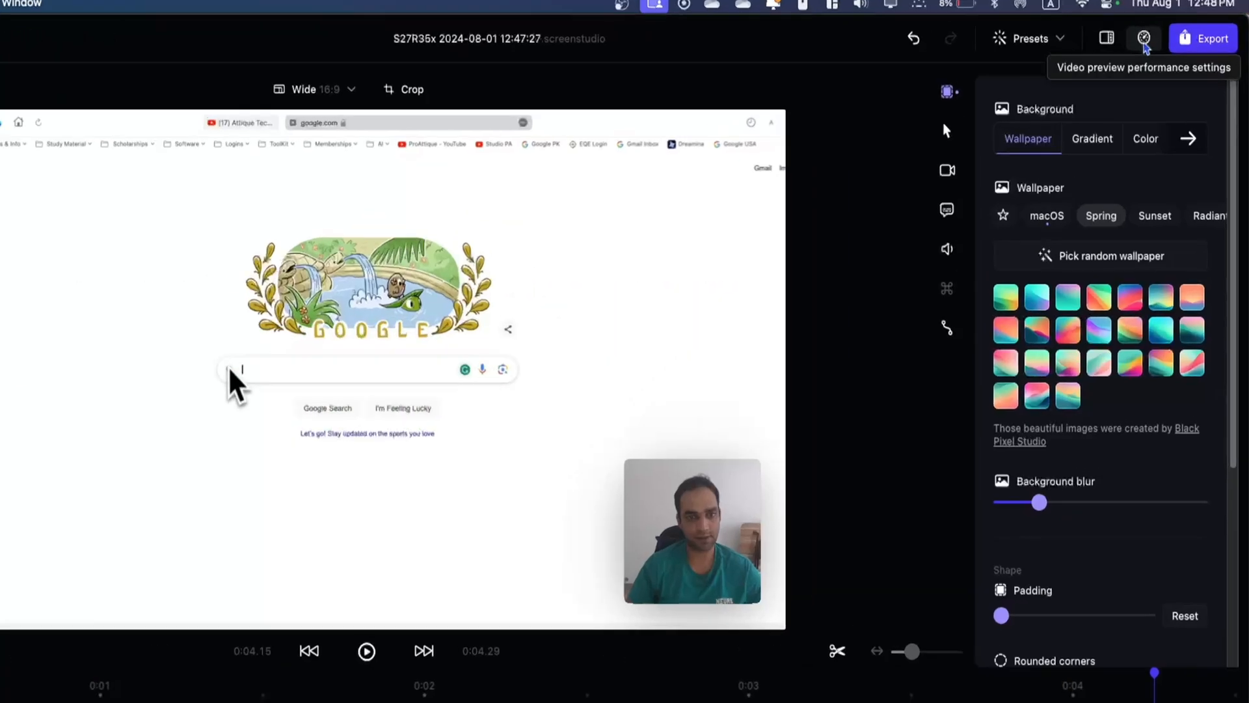
Step: Show the video preview performance settings with the preview and power saving modes, and close them
click(1161, 38)
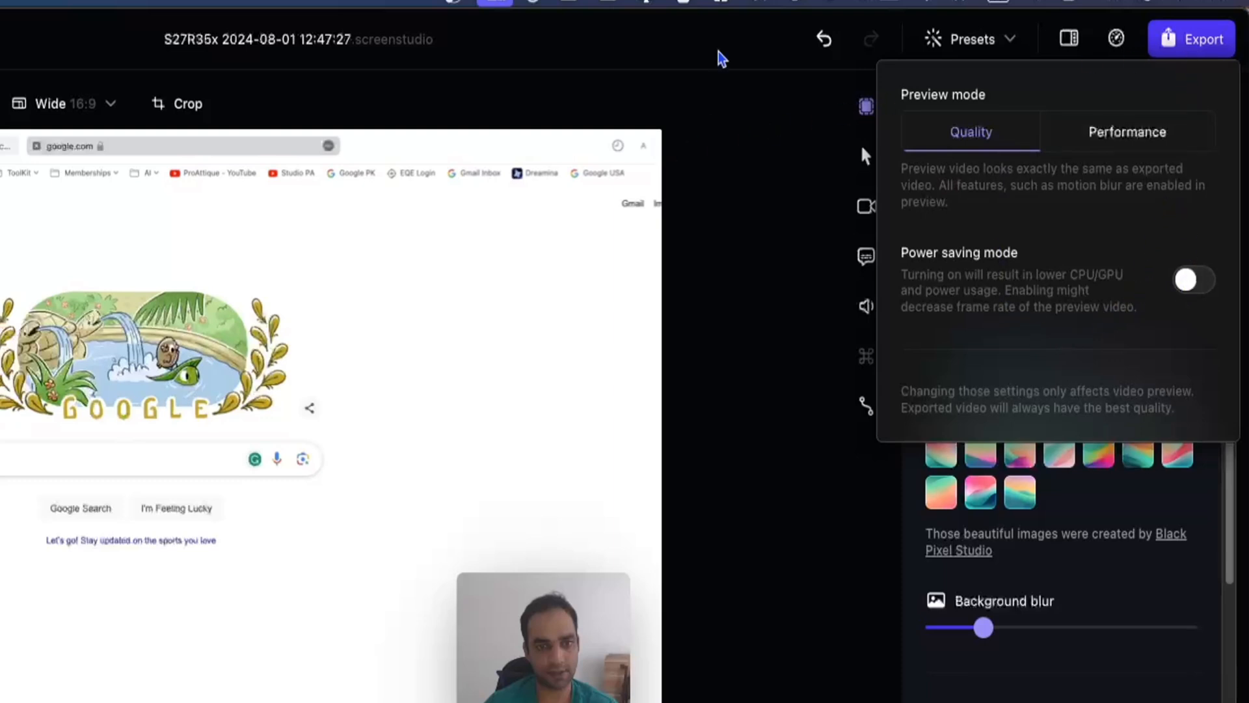
click(1201, 49)
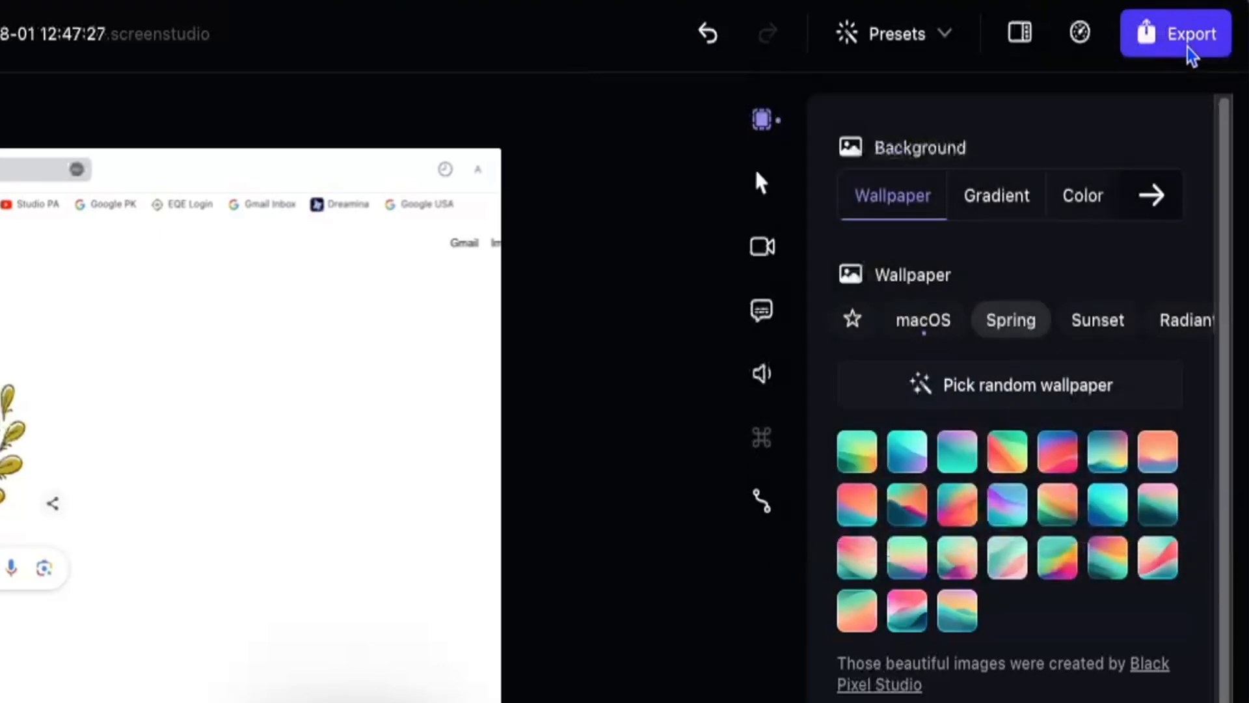
Step: Open the export options and compare the Social Media, Web and Web (Low) compression levels, returning the quality to Studio
click(1191, 55)
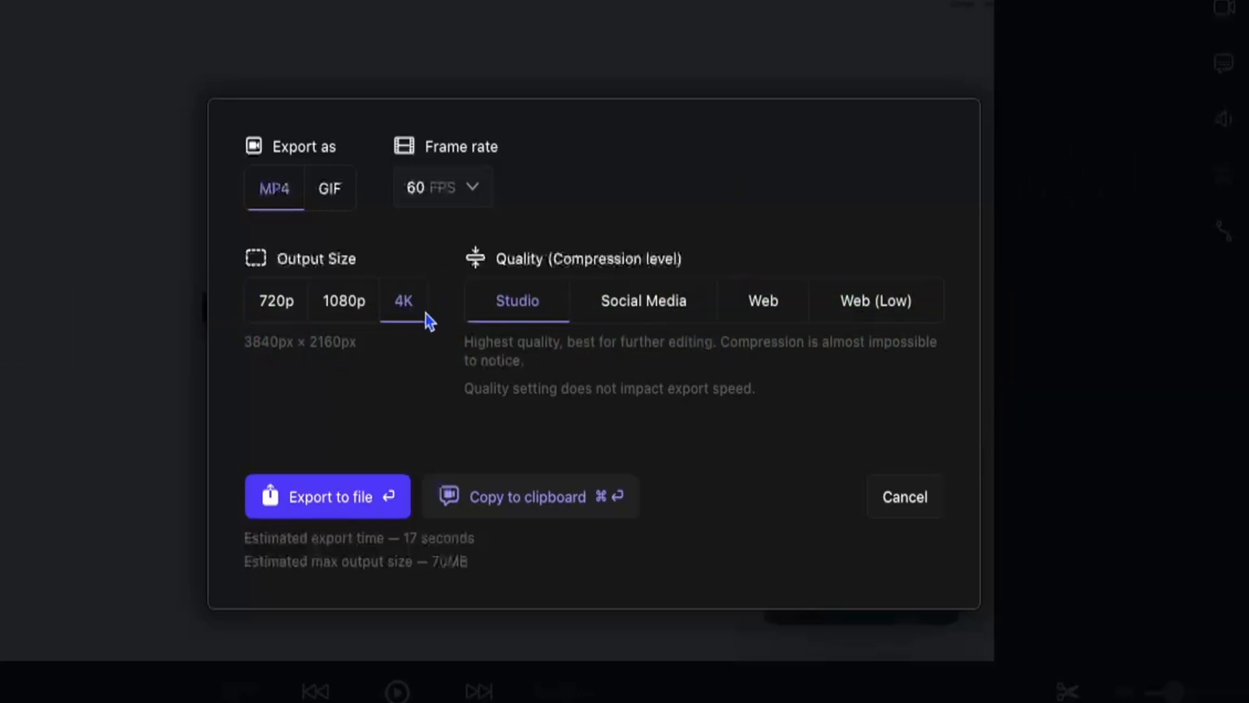
click(651, 311)
click(748, 311)
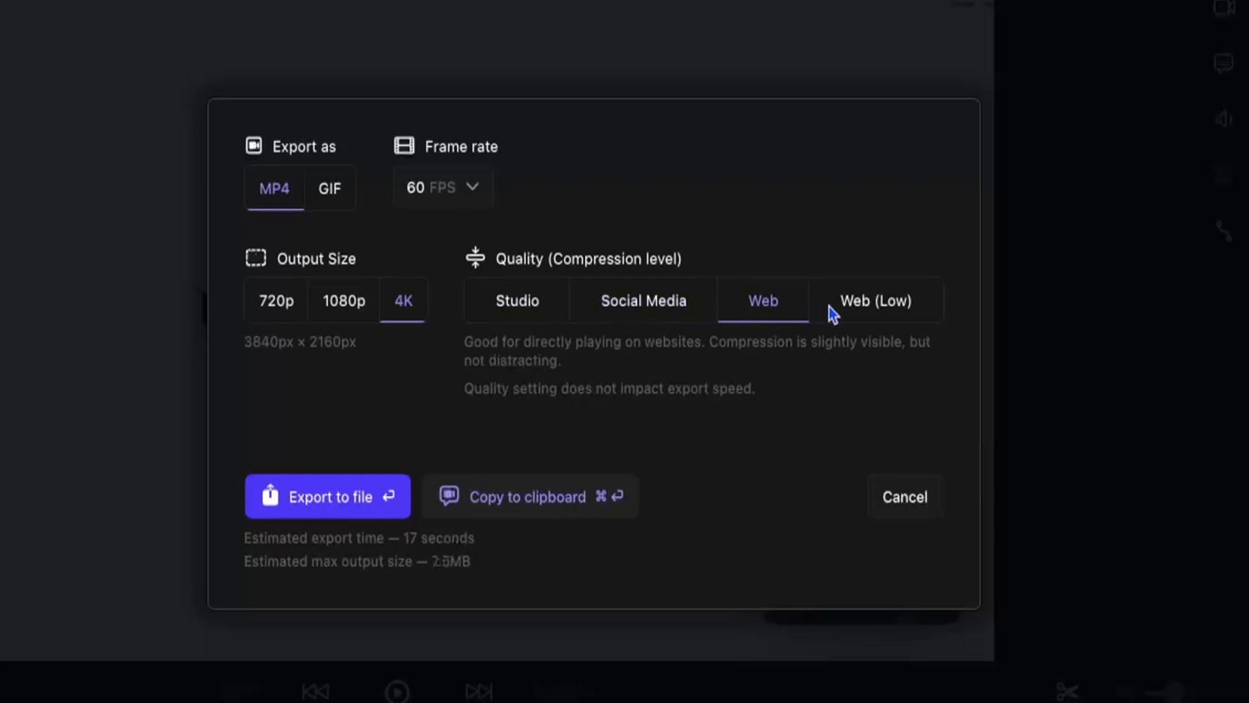
click(860, 311)
click(536, 310)
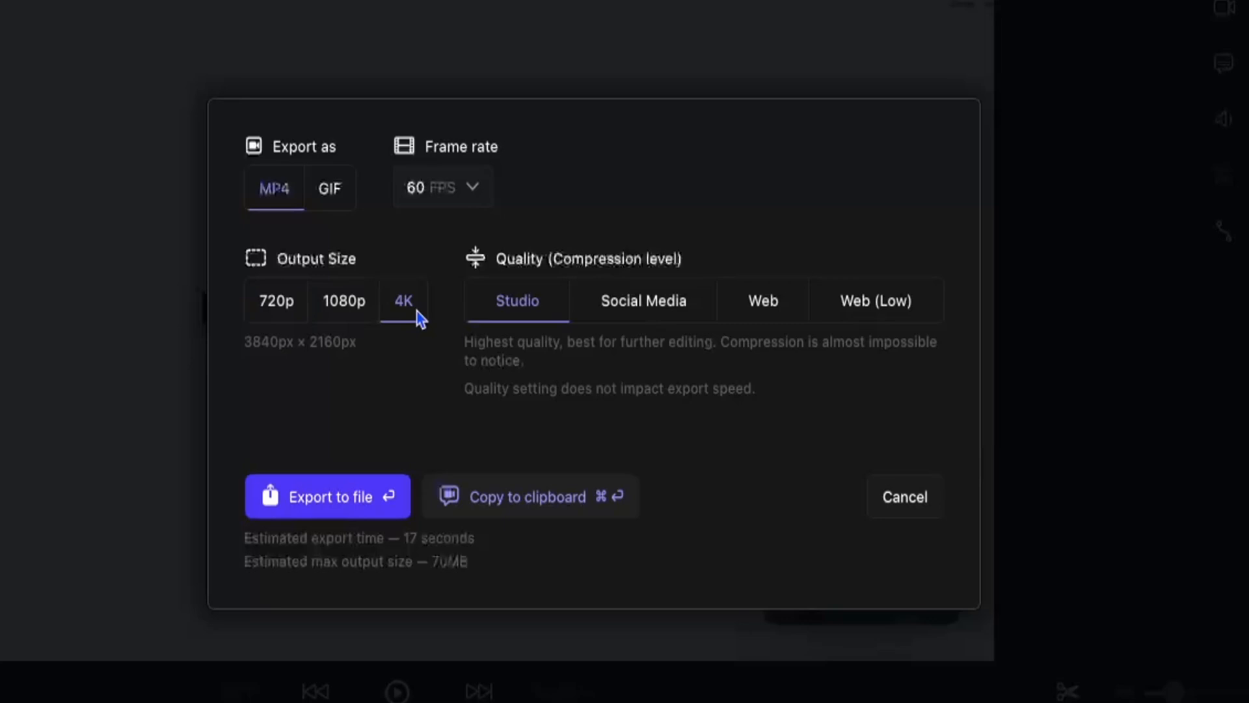
Step: Show the GIF export options, switch the format back to MP4 and cancel the export
click(336, 194)
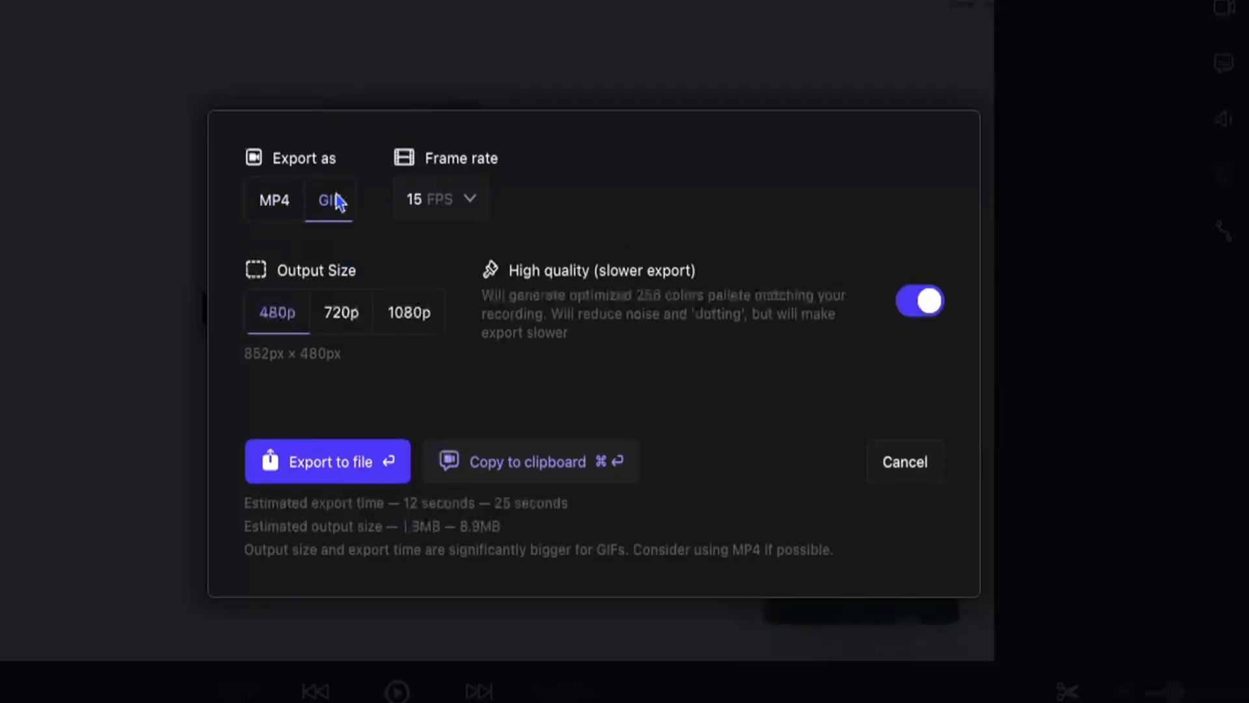
click(278, 205)
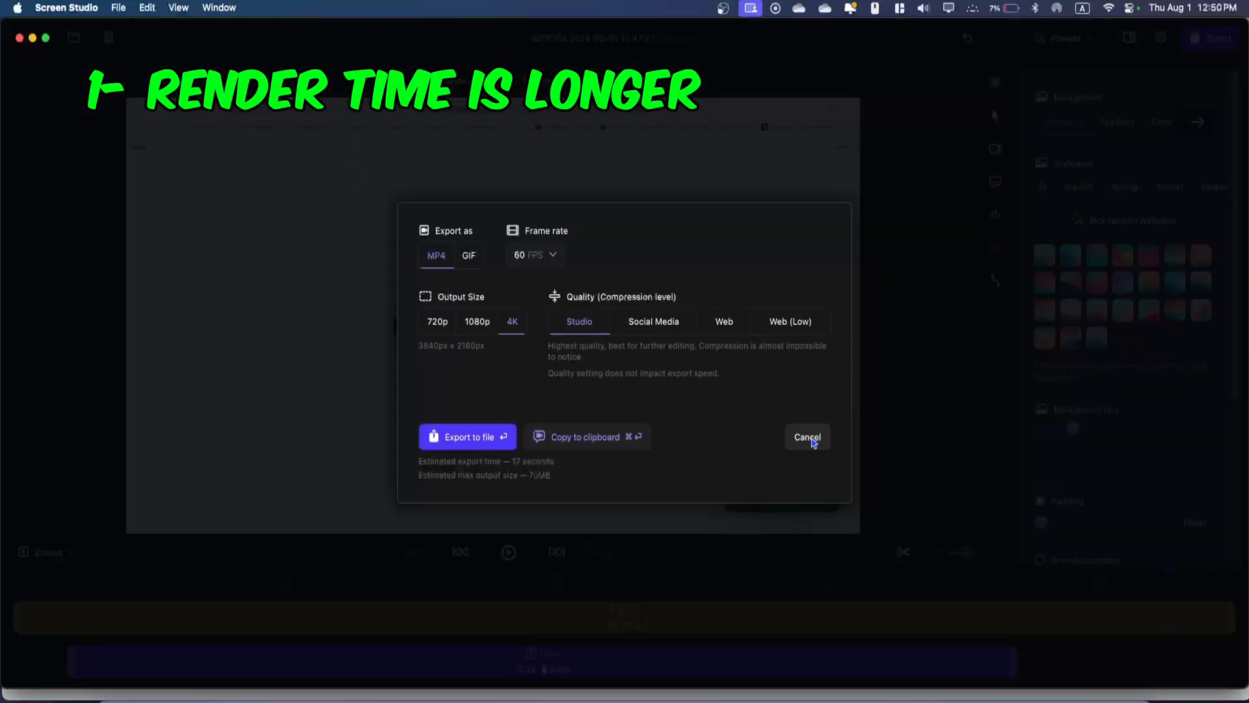
click(808, 437)
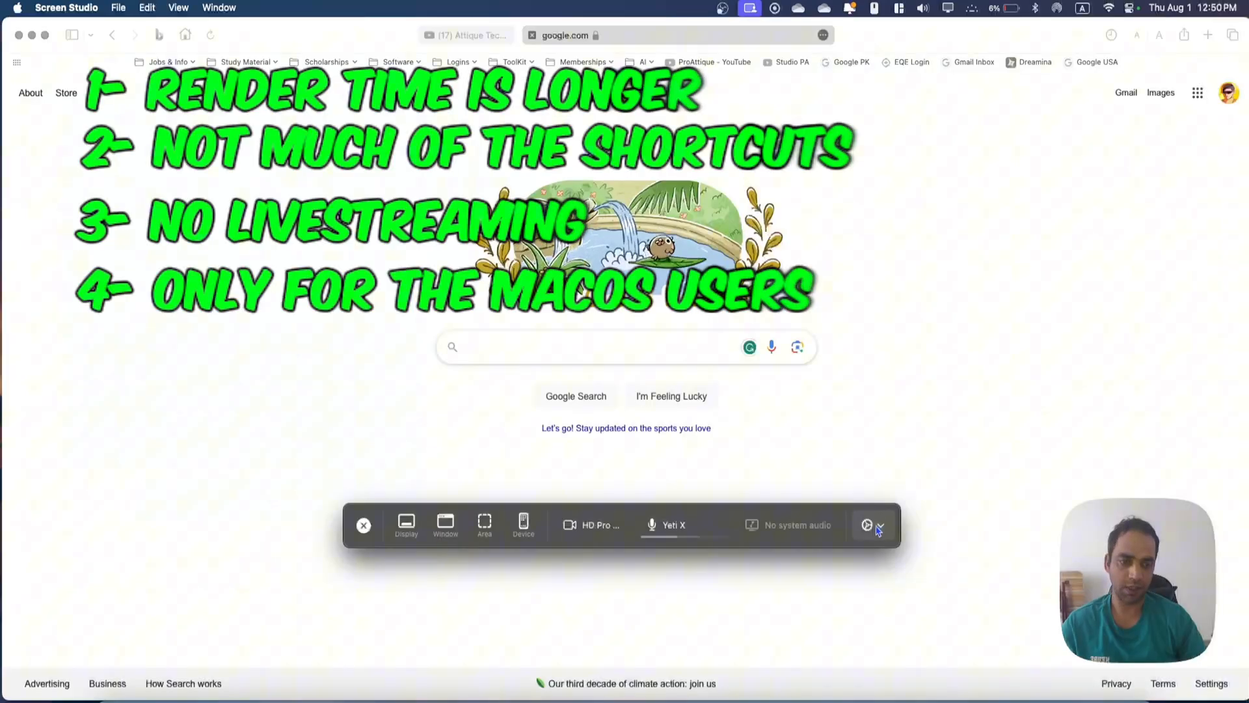
Step: Open the Screen Studio settings from the recording bar and show the Shortcuts section
click(867, 524)
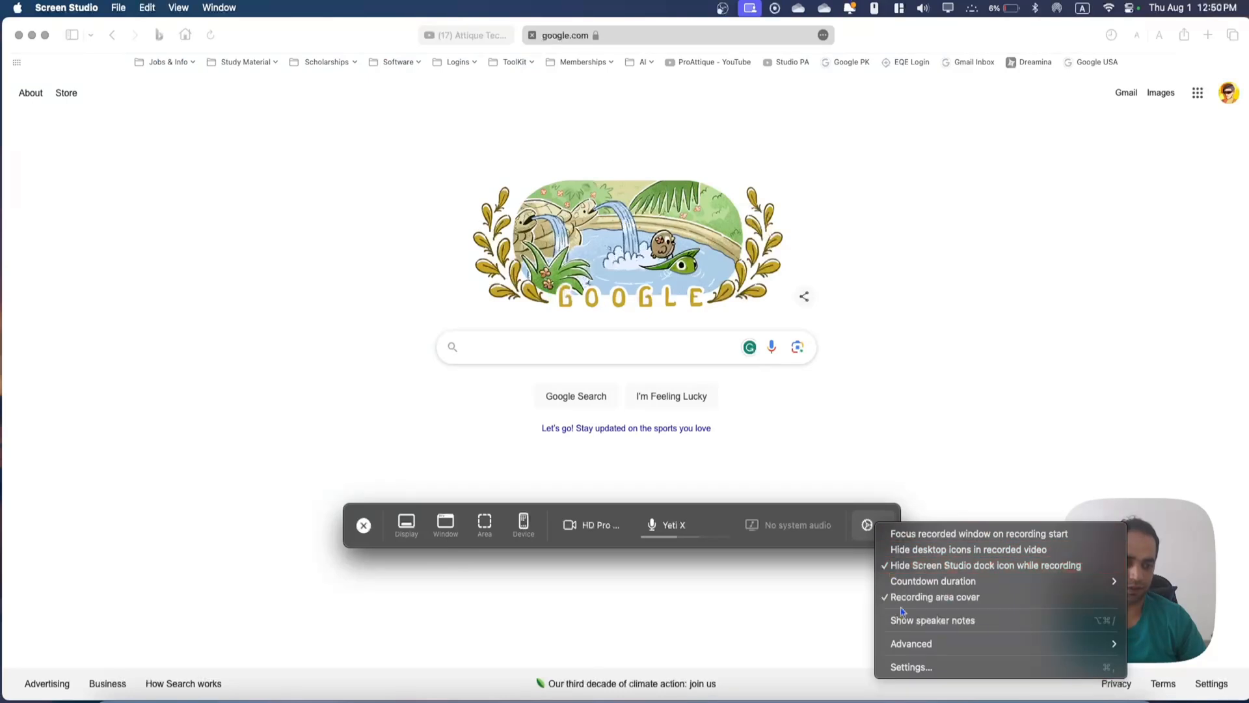
click(911, 666)
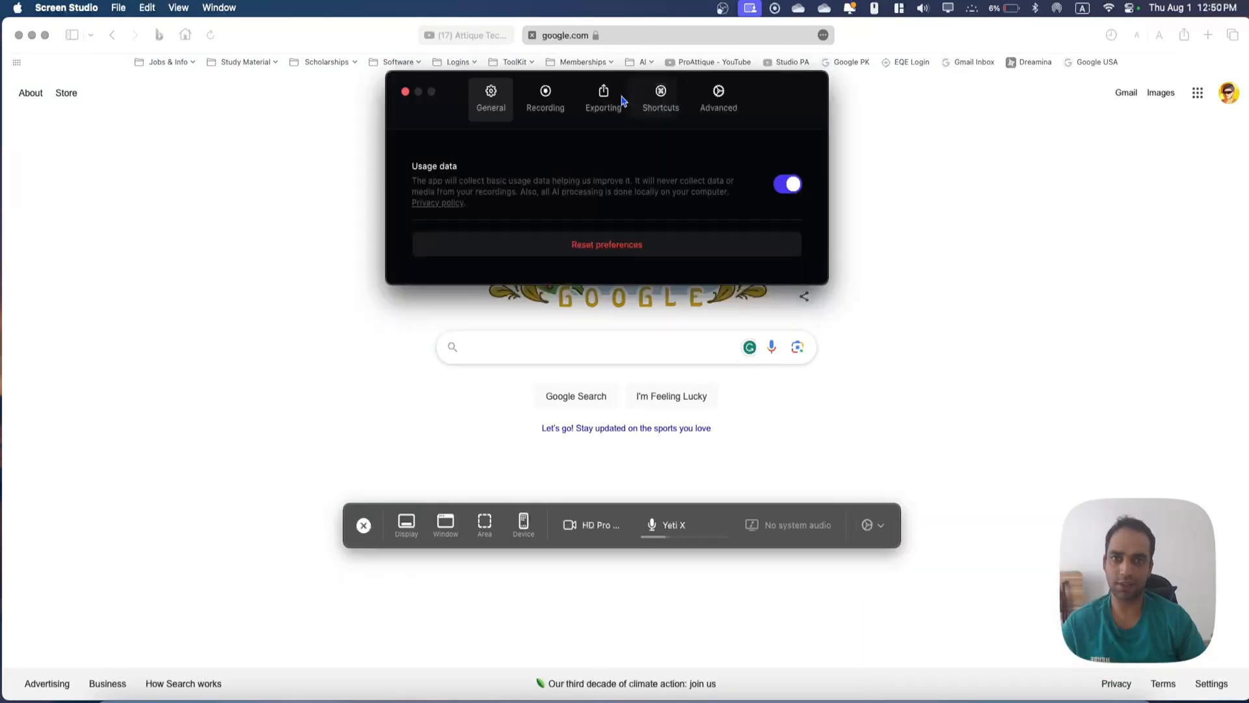
click(660, 98)
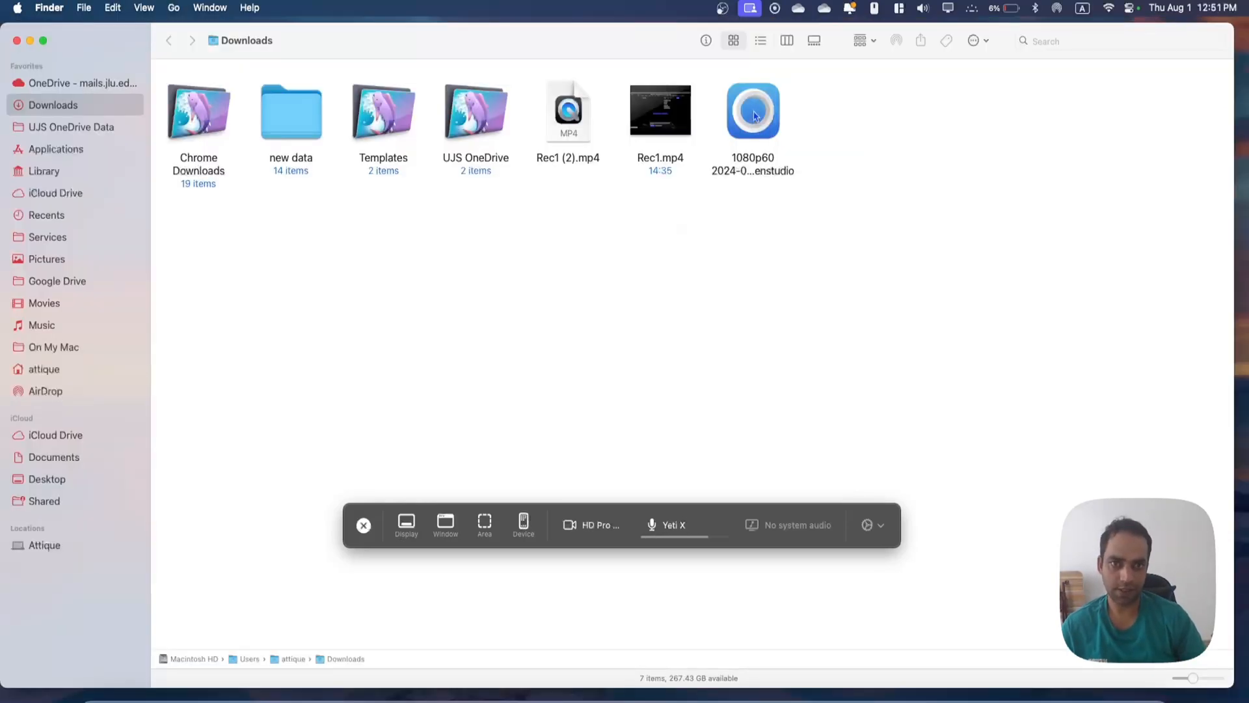
Step: In Finder's Downloads folder, show the package contents of the 1080p60 screenstudio project and open its recording folder and the cursors folder inside
right_click(754, 115)
mouse_move(796, 135)
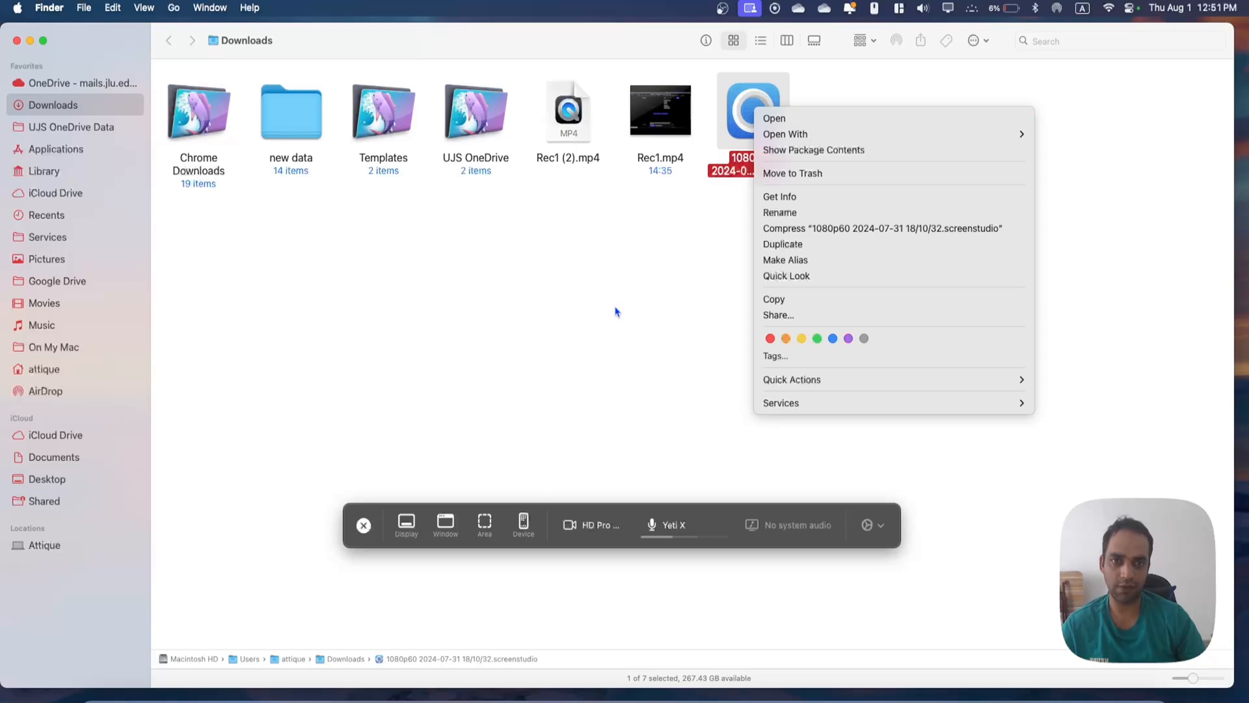
click(650, 305)
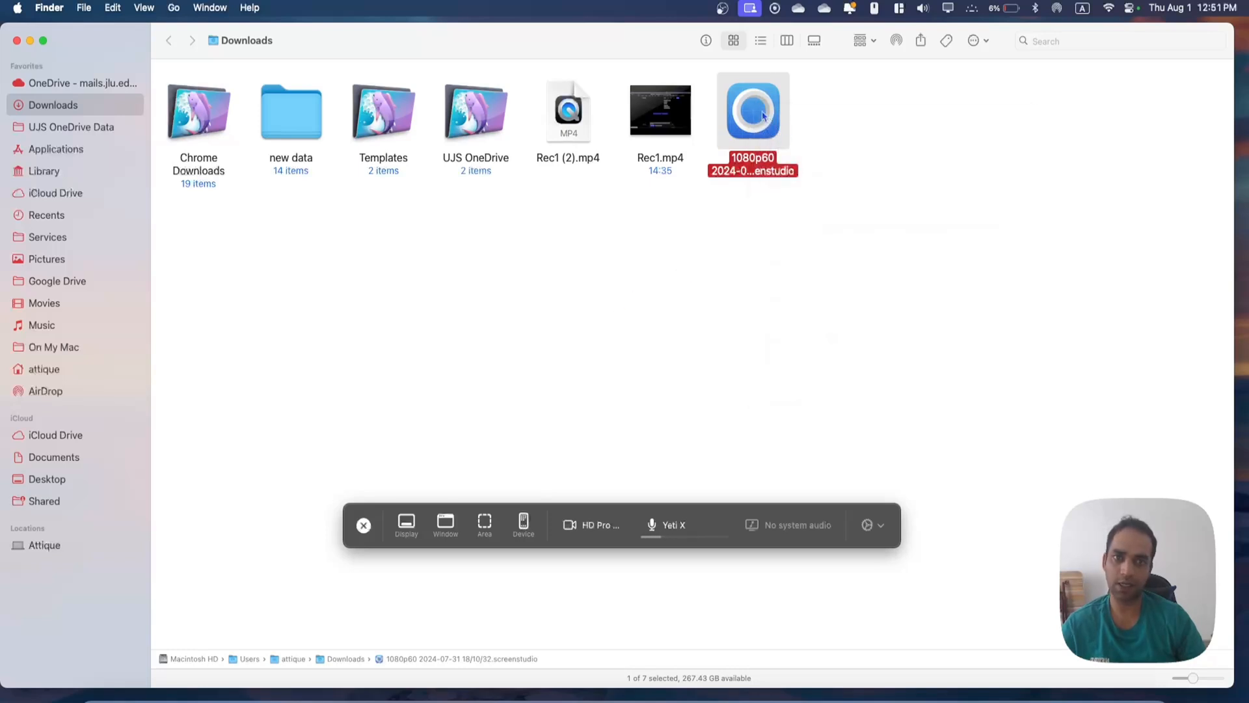
right_click(762, 115)
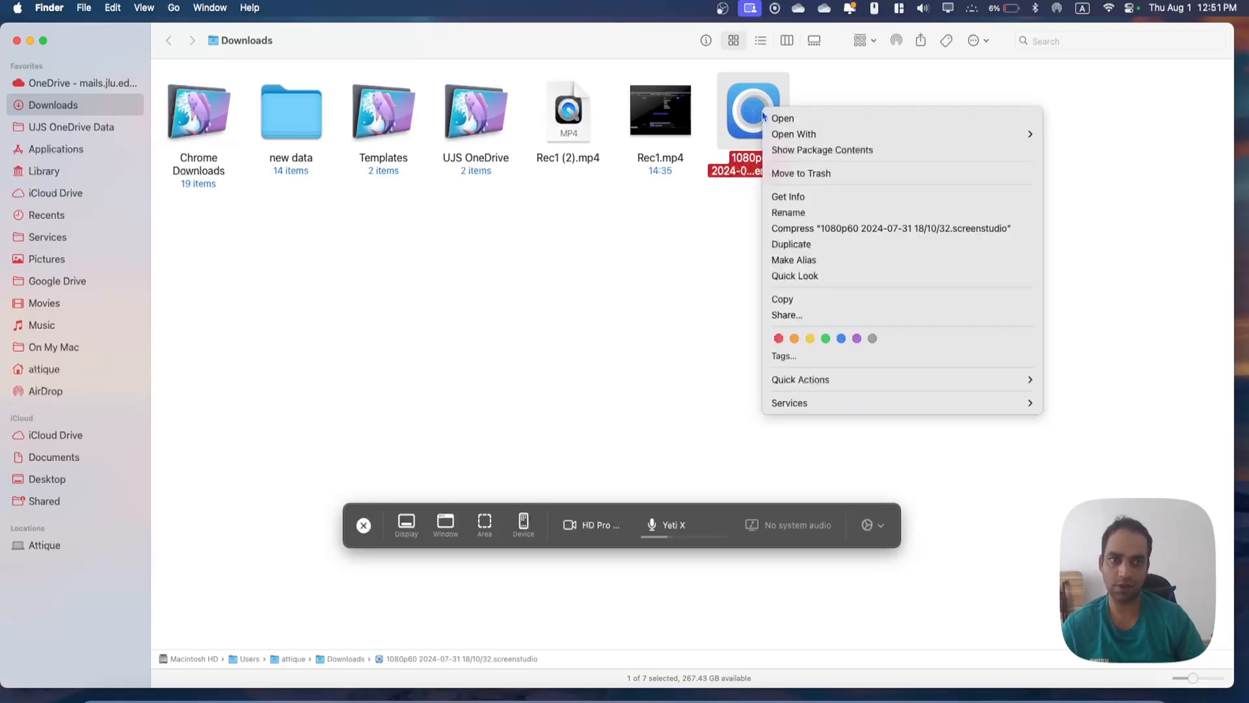
click(823, 149)
double_click(253, 145)
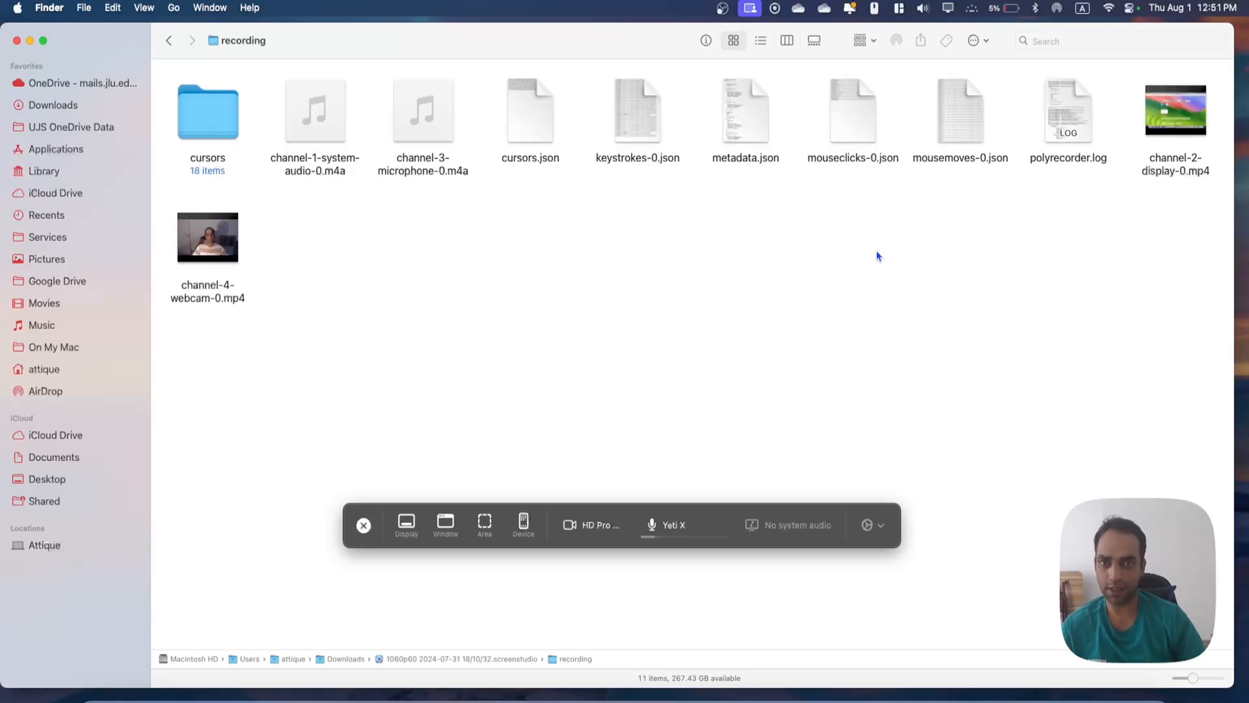
double_click(197, 129)
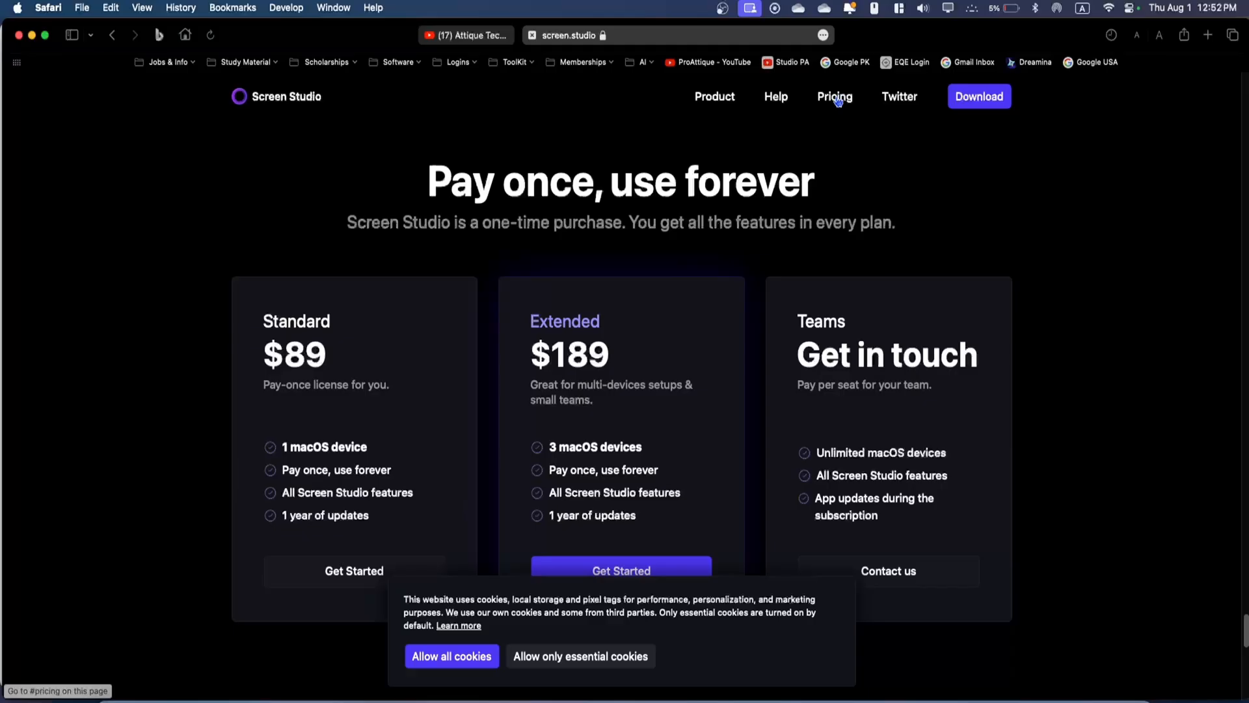
Step: Review the pricing plans on the Screen Studio website in Safari, allowing all cookies
scroll(367, 363, down, 1)
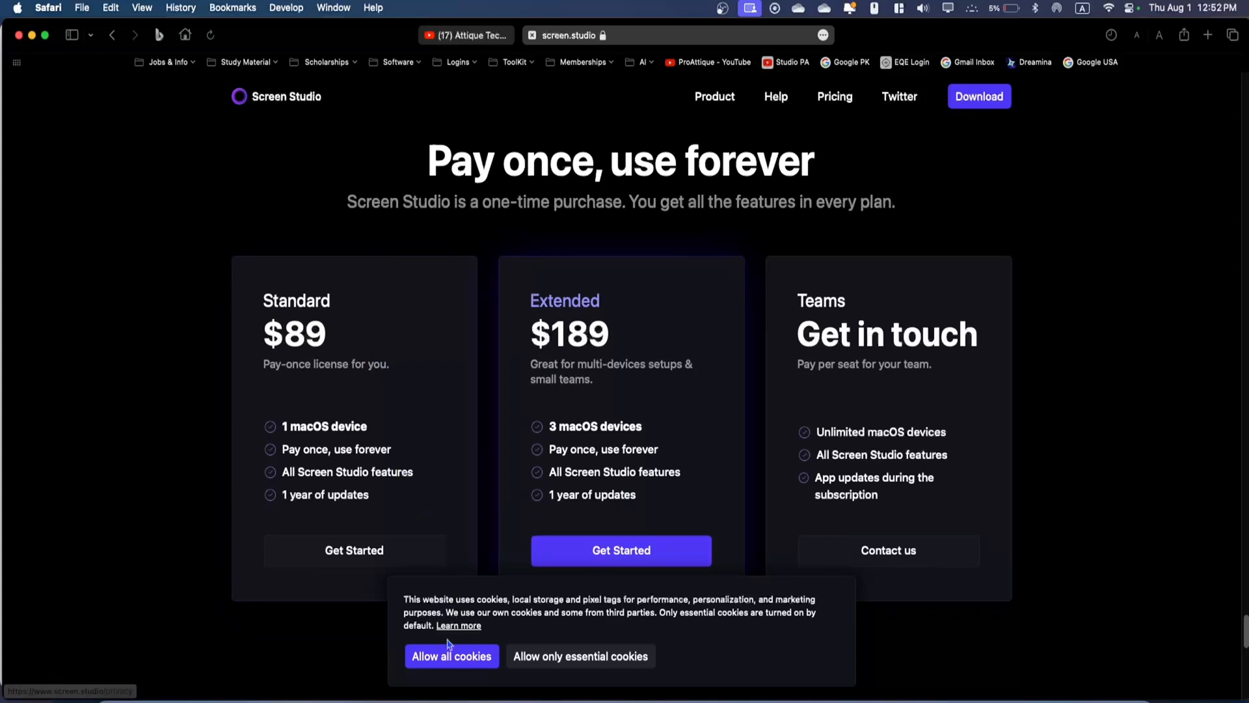
click(453, 656)
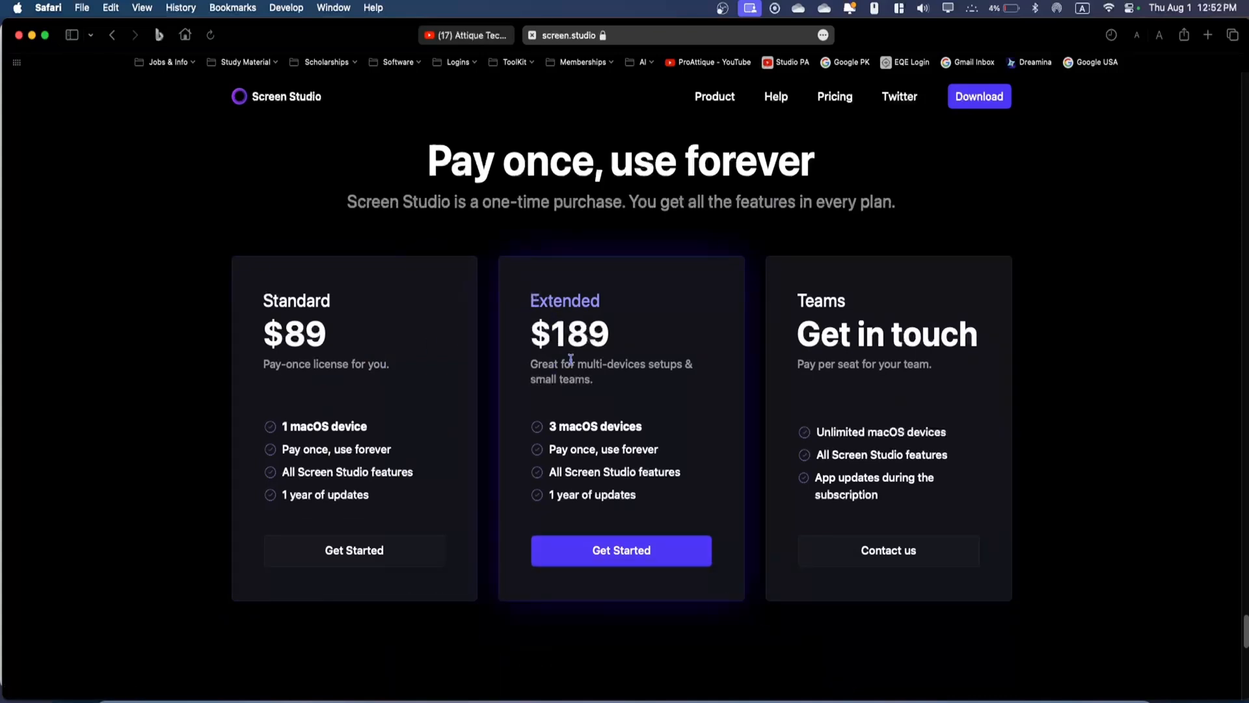
scroll(730, 375, down, 2)
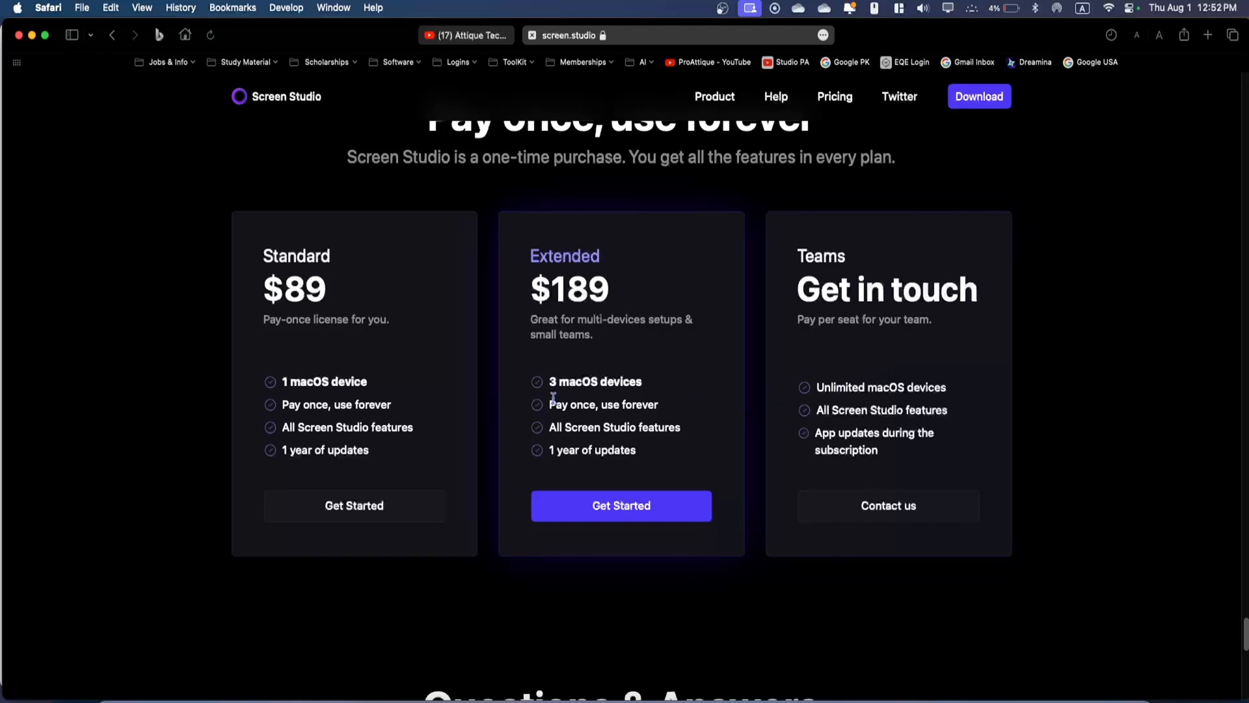